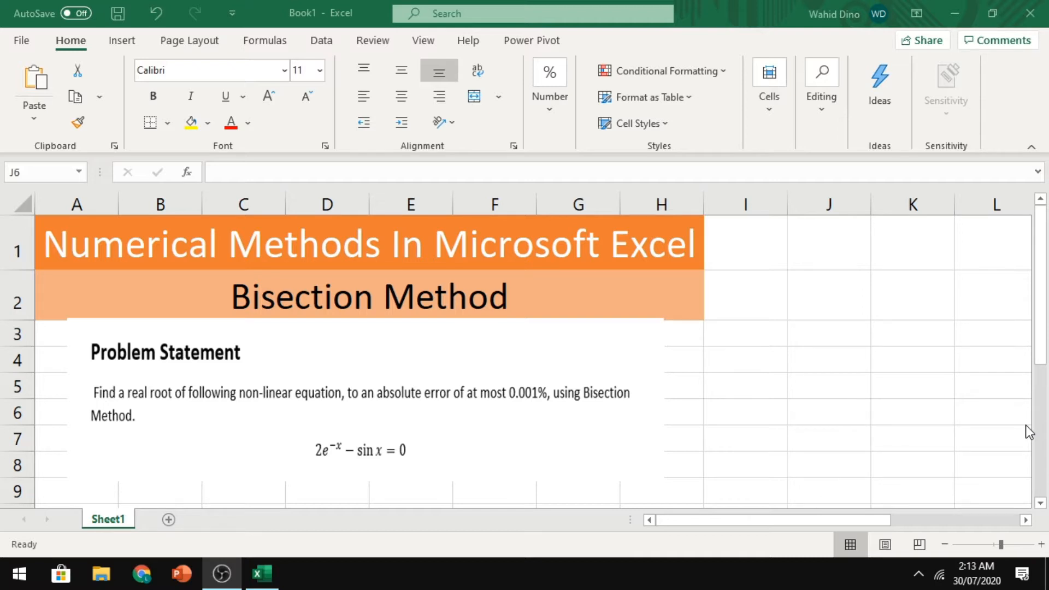
Step: Enter the equation text "f(x)=2*EXP(-x) -Sinx =0" in cell C10 below the problem statement
{"action": "left_click", "coordinate": [839, 369]}
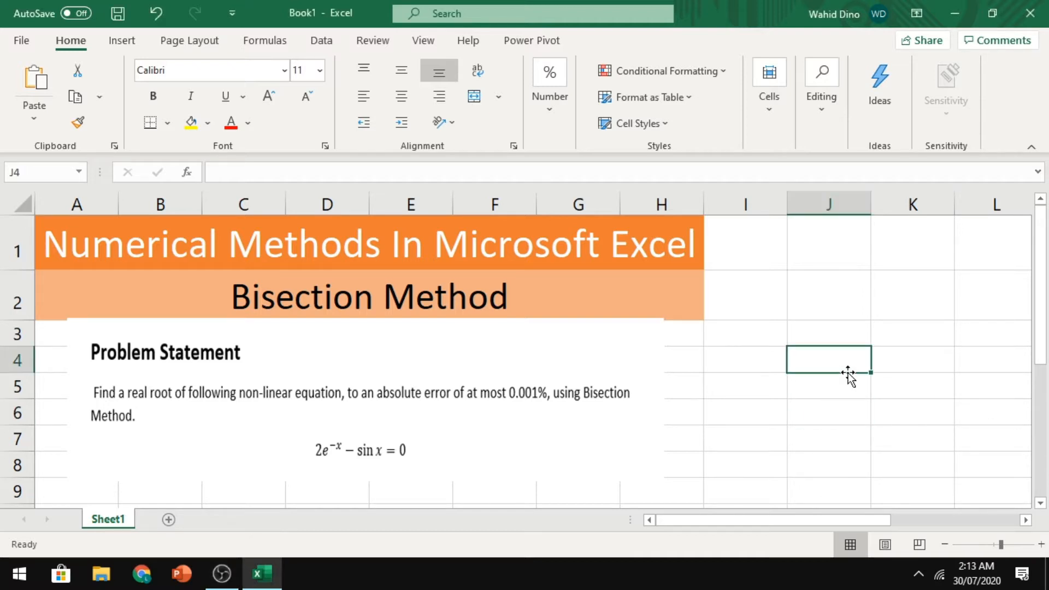
{"action": "key", "text": "Down"}
{"action": "key", "text": "Down"}
{"action": "key", "text": "Down"}
{"action": "key", "text": "Down"}
{"action": "key", "text": "Down"}
{"action": "key", "text": "Down"}
{"action": "key", "text": "Down"}
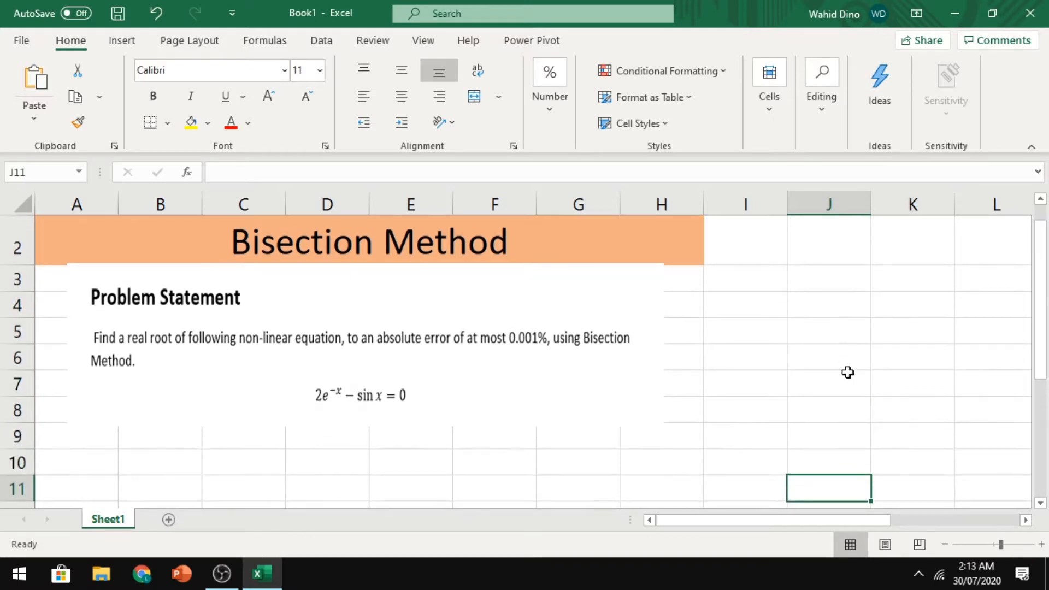
{"action": "key", "text": "Down"}
{"action": "key", "text": "Down"}
{"action": "key", "text": "Down"}
{"action": "key", "text": "Left"}
{"action": "key", "text": "Left"}
{"action": "key", "text": "Left"}
{"action": "key", "text": "Up"}
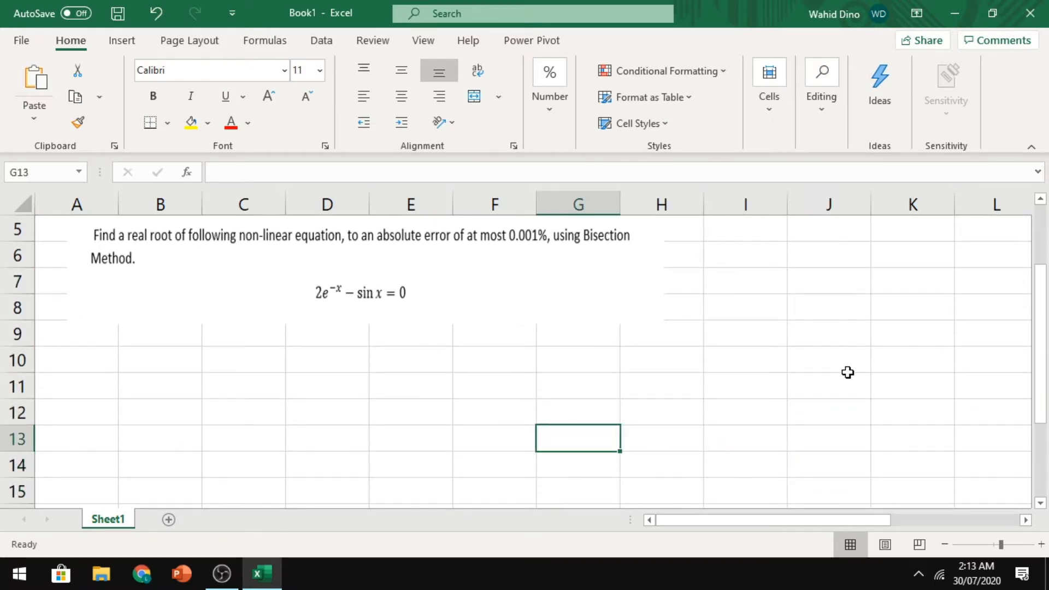
{"action": "key", "text": "Left"}
{"action": "left_click", "coordinate": [208, 356]}
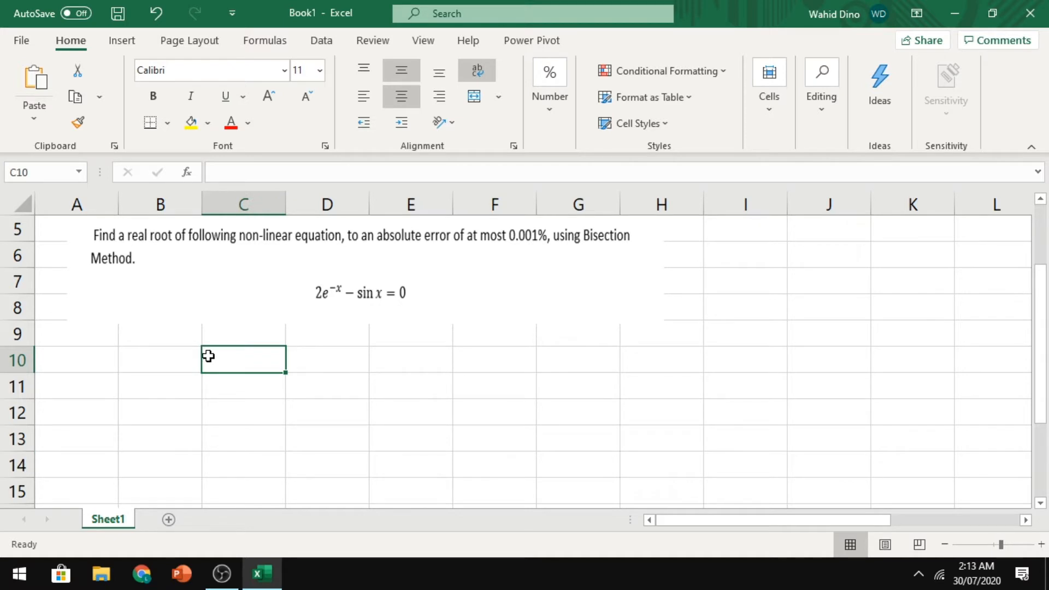
{"action": "type", "text": "f(x0"}
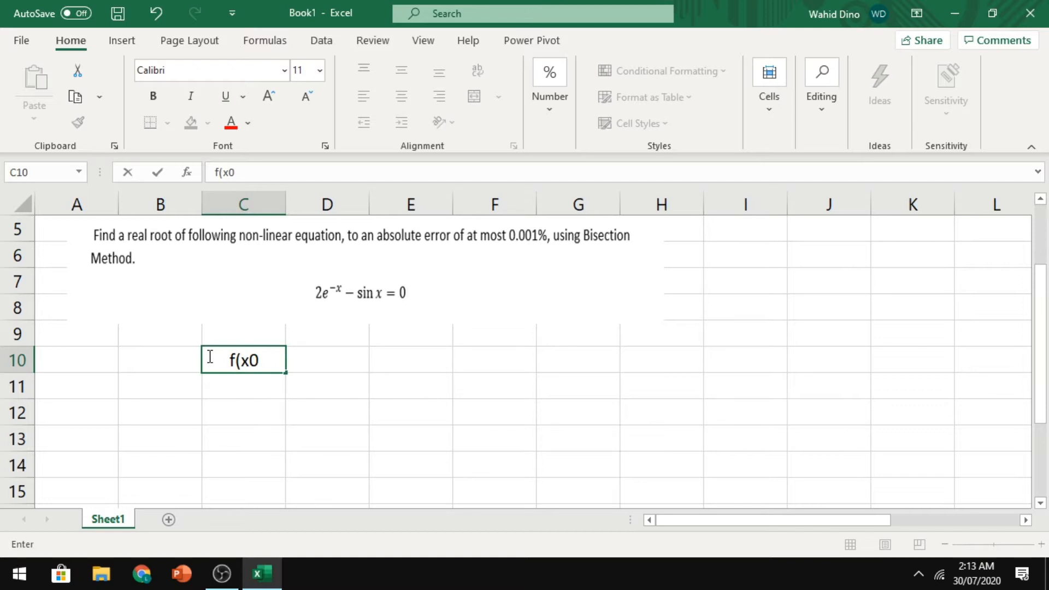
{"action": "key", "text": "BackSpace"}
{"action": "type", "text": ")=2"}
{"action": "key", "text": "BackSpace"}
{"action": "type", "text": "*EXP"}
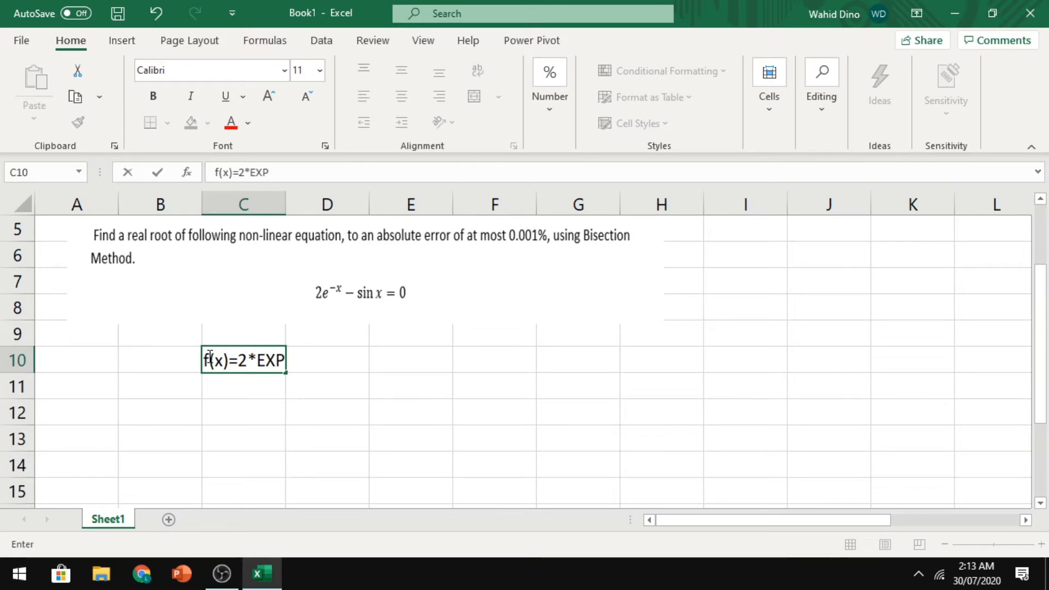
{"action": "type", "text": "(-"}
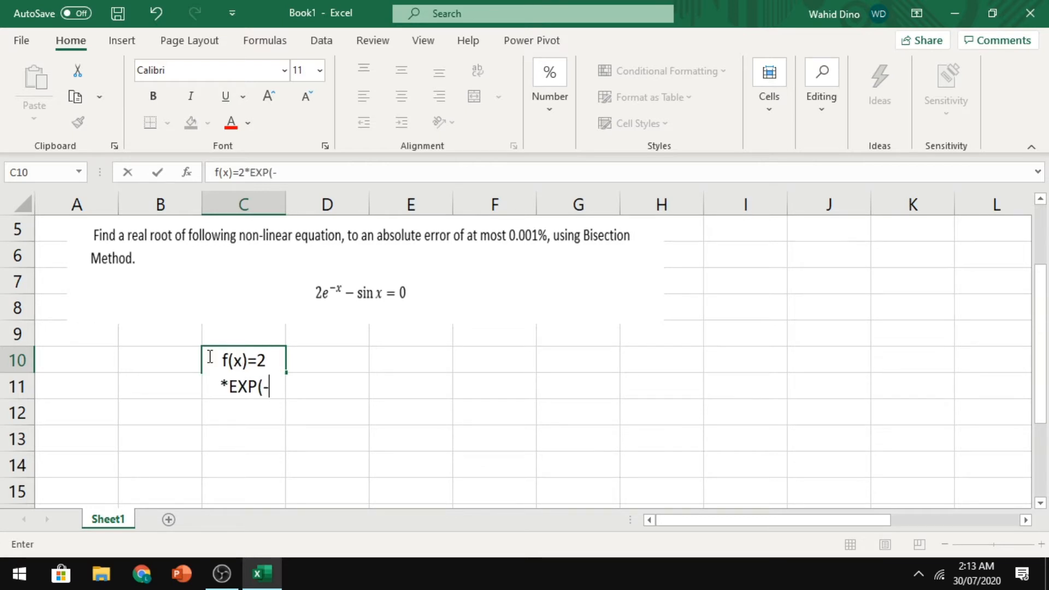
{"action": "type", "text": "x)"}
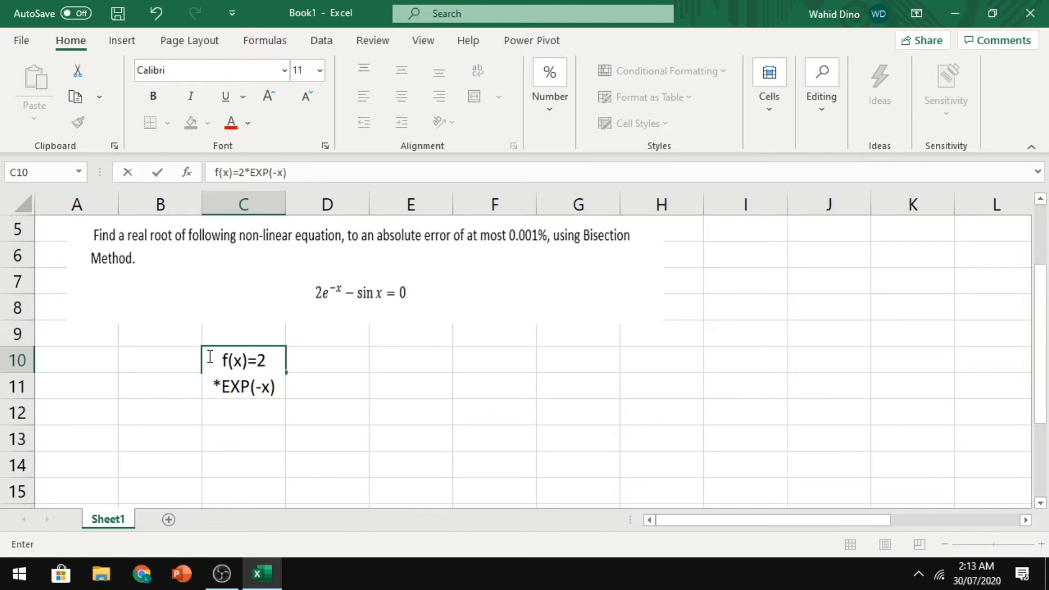
{"action": "type", "text": " -S"}
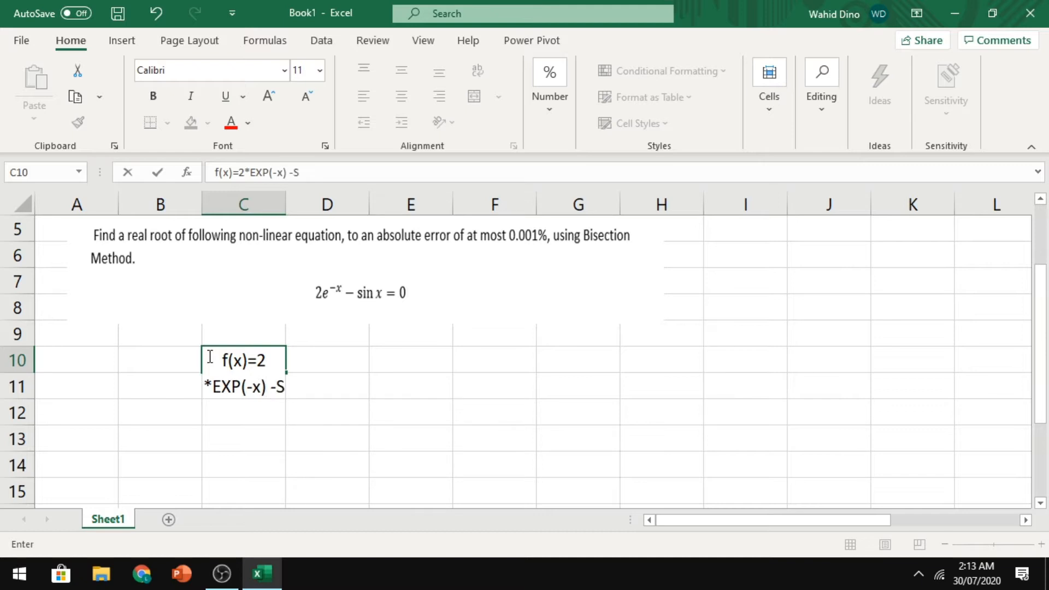
{"action": "type", "text": "in"}
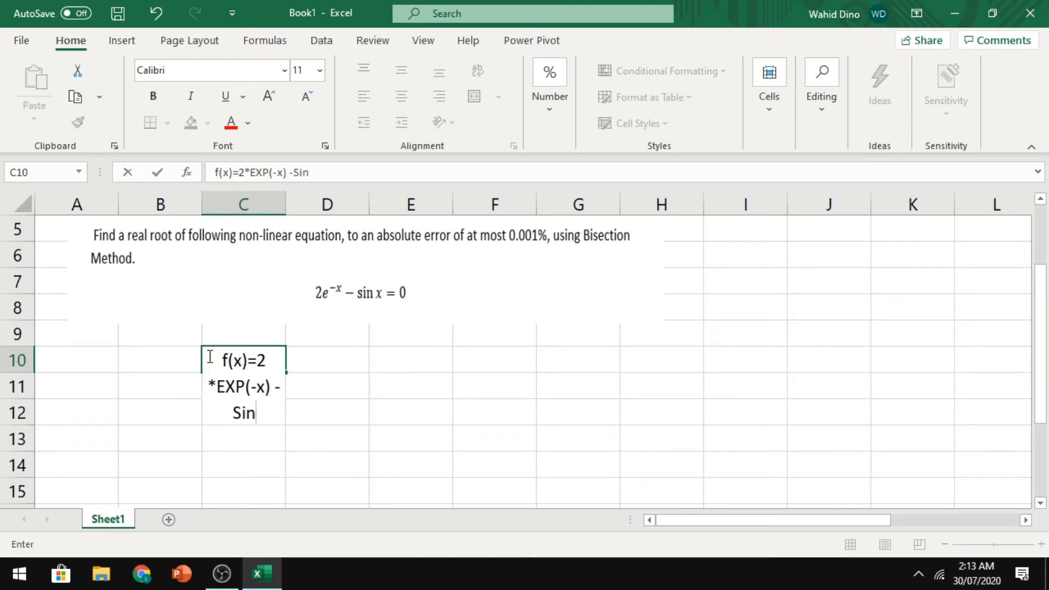
{"action": "type", "text": "x =0"}
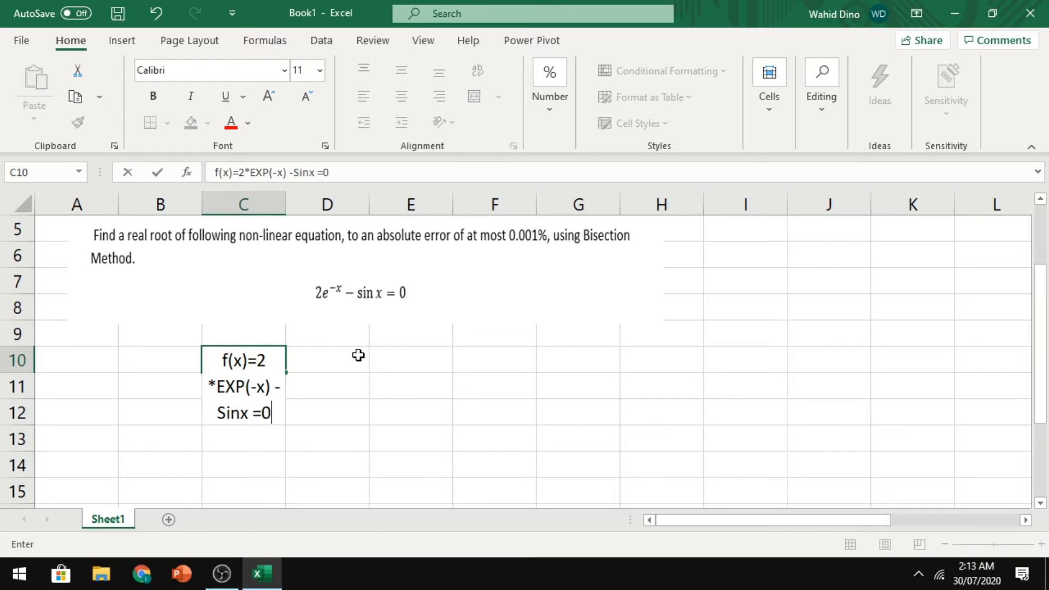
{"action": "left_click", "coordinate": [374, 381]}
Step: Merge and center the equation across cells C10 to G10
{"action": "left_click", "coordinate": [228, 355]}
{"action": "left_click", "coordinate": [592, 370], "text": "shift"}
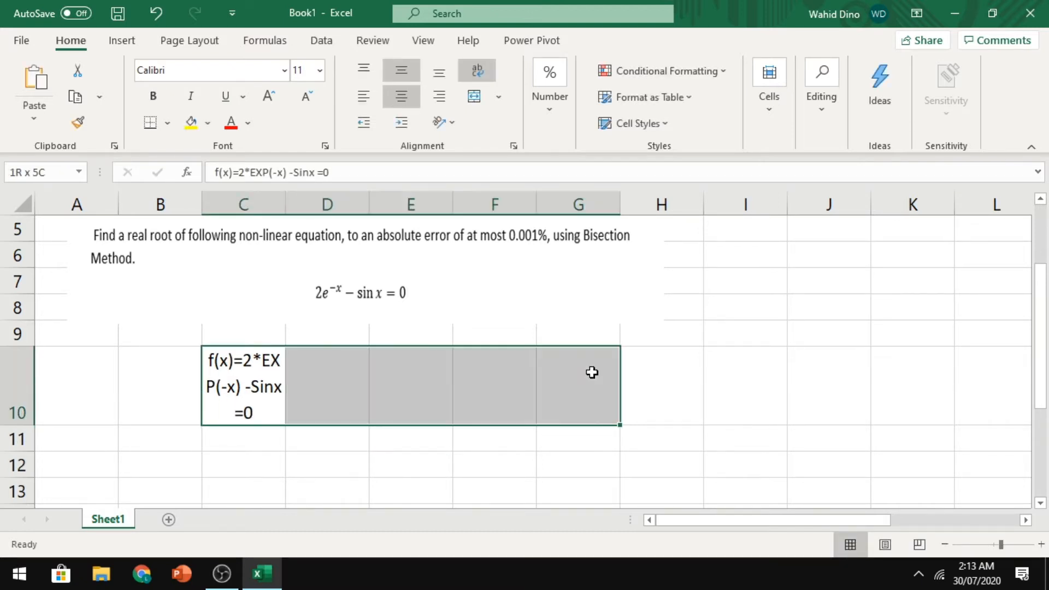
{"action": "left_click", "coordinate": [474, 97]}
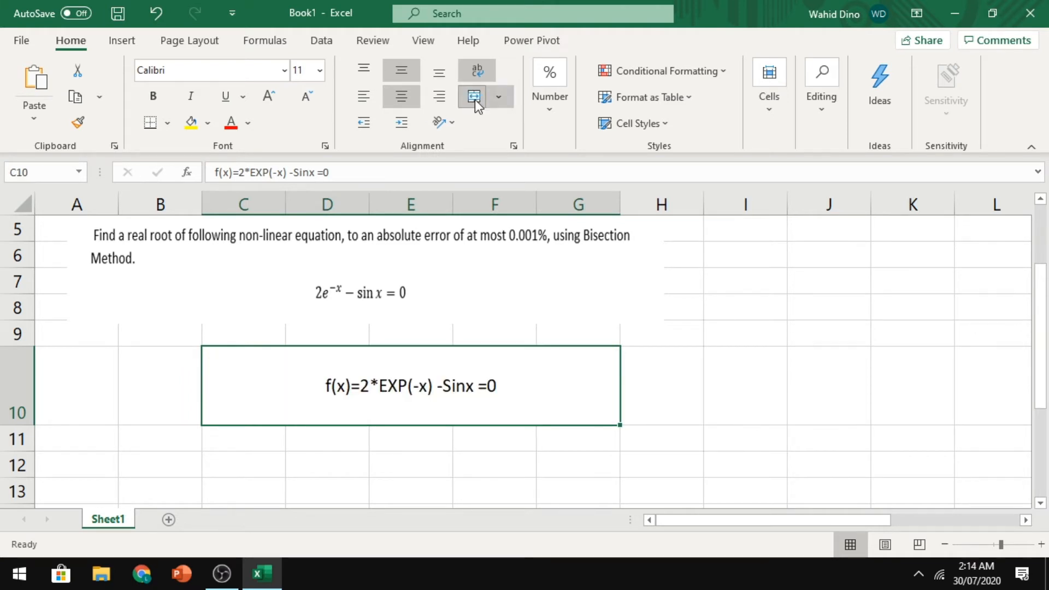
Step: Enter the column header "No of iterations" in cell A11
{"action": "left_click", "coordinate": [398, 442]}
{"action": "left_click", "coordinate": [213, 440]}
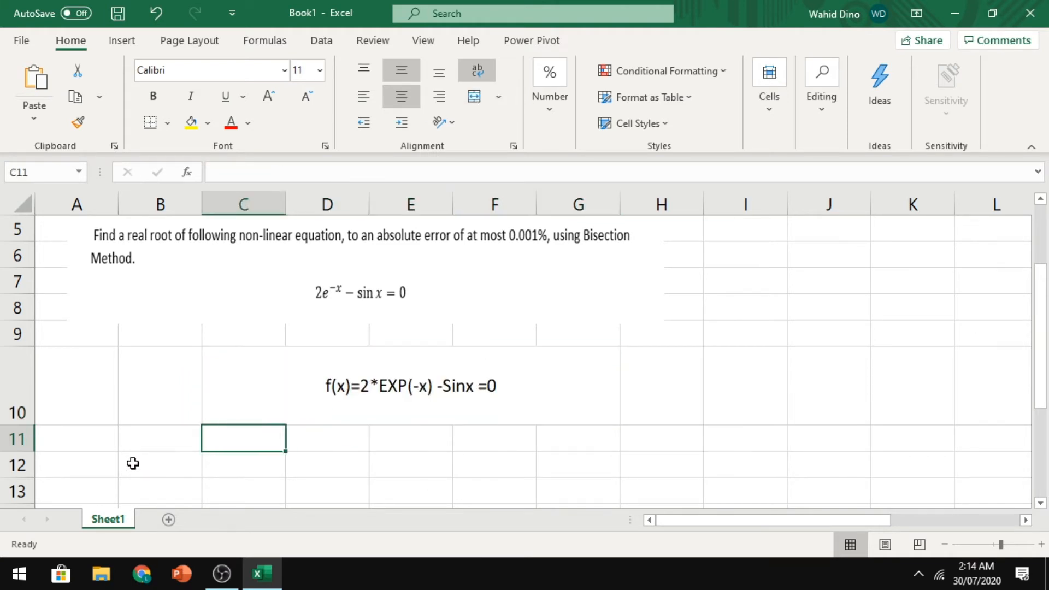
{"action": "key", "text": "Left"}
{"action": "key", "text": "Left"}
{"action": "key", "text": "Right"}
{"action": "key", "text": "Left"}
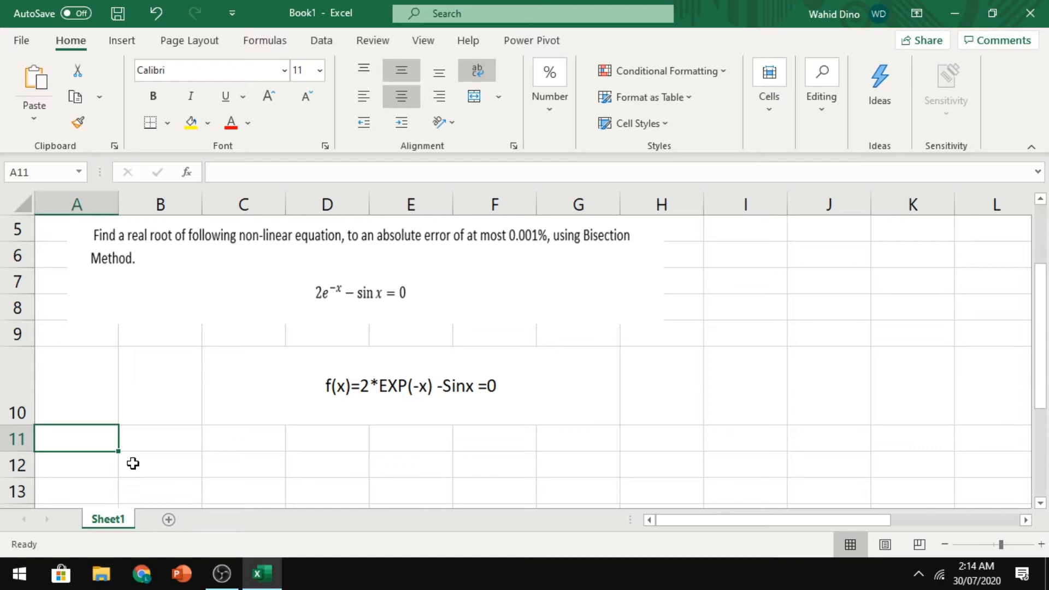
{"action": "type", "text": "N"}
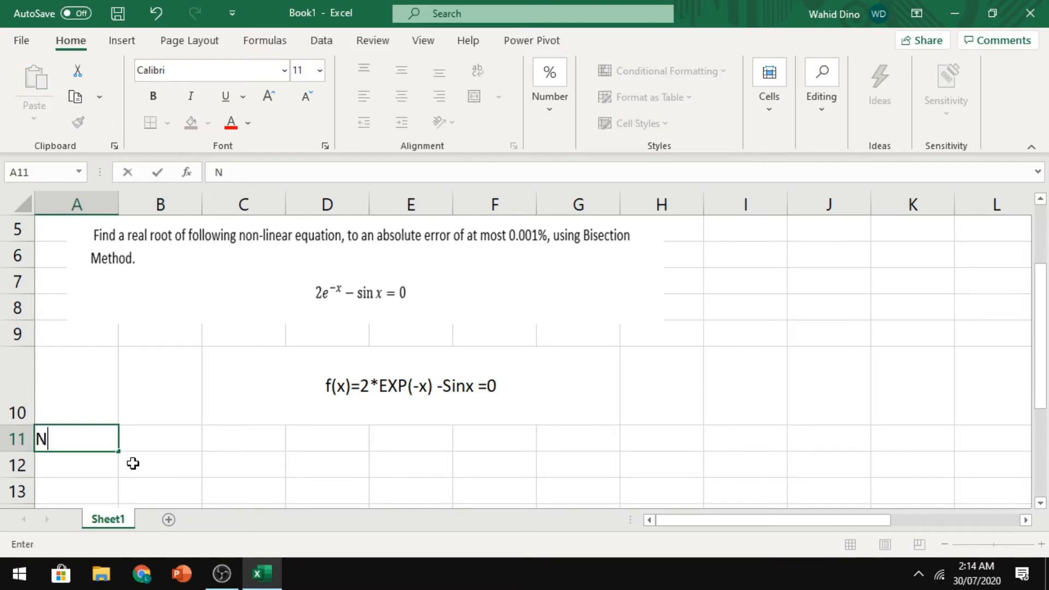
{"action": "type", "text": "o of iterations"}
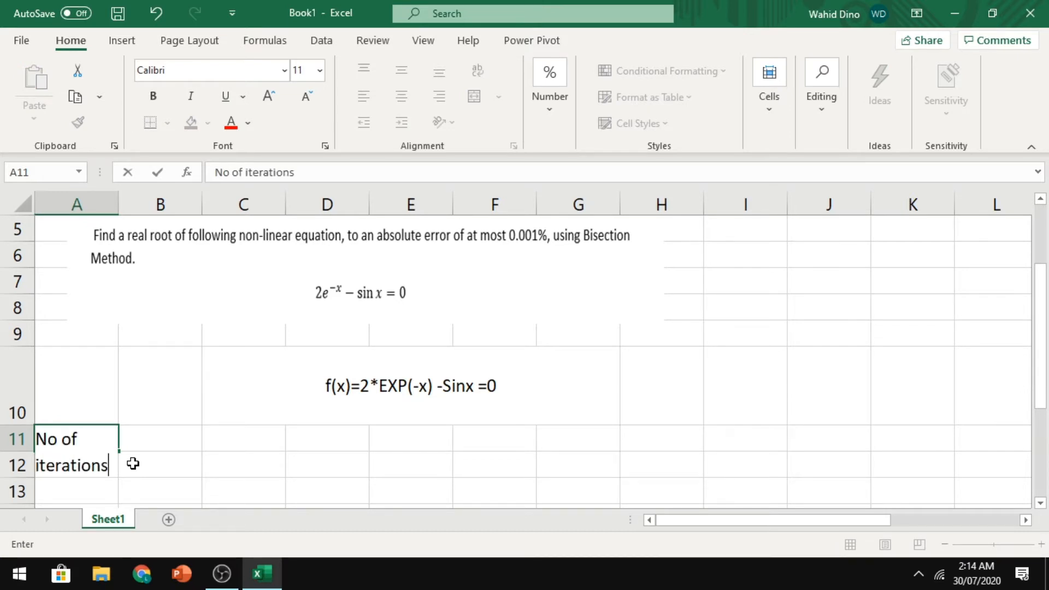
{"action": "key", "text": "Tab"}
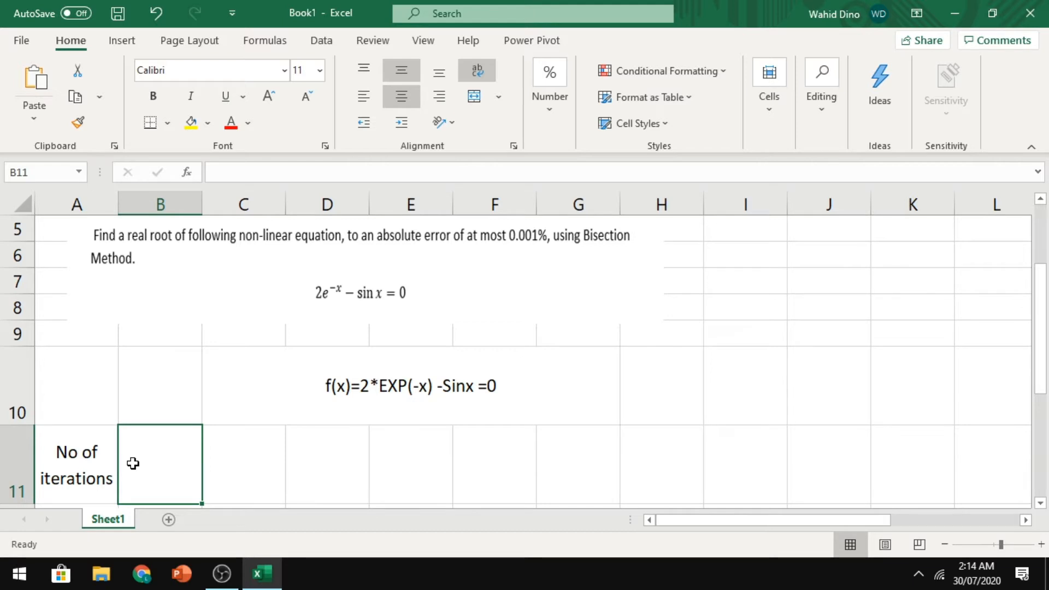
Step: Enter the header "Positive Guess" in cell B11 with the symbol "a" below it in B12
{"action": "type", "text": "Positive"}
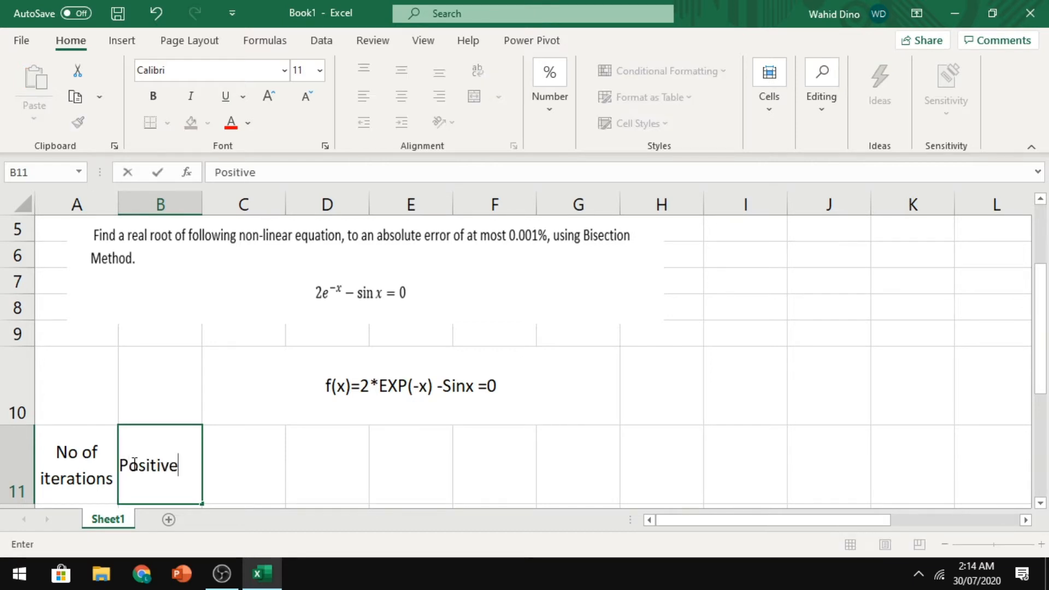
{"action": "key", "text": "Return"}
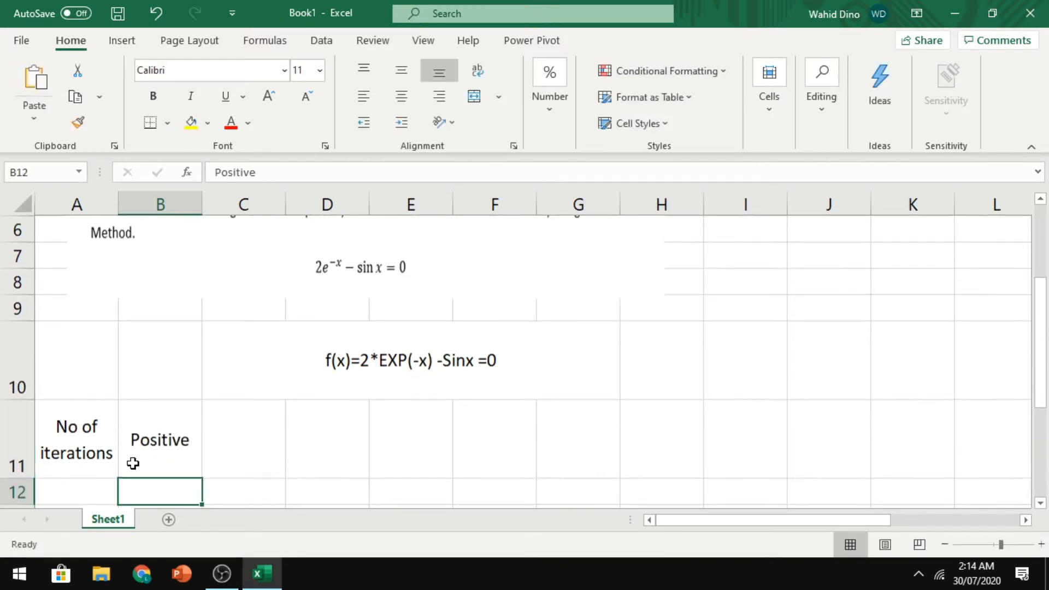
{"action": "type", "text": "a"}
{"action": "left_click", "coordinate": [133, 464]}
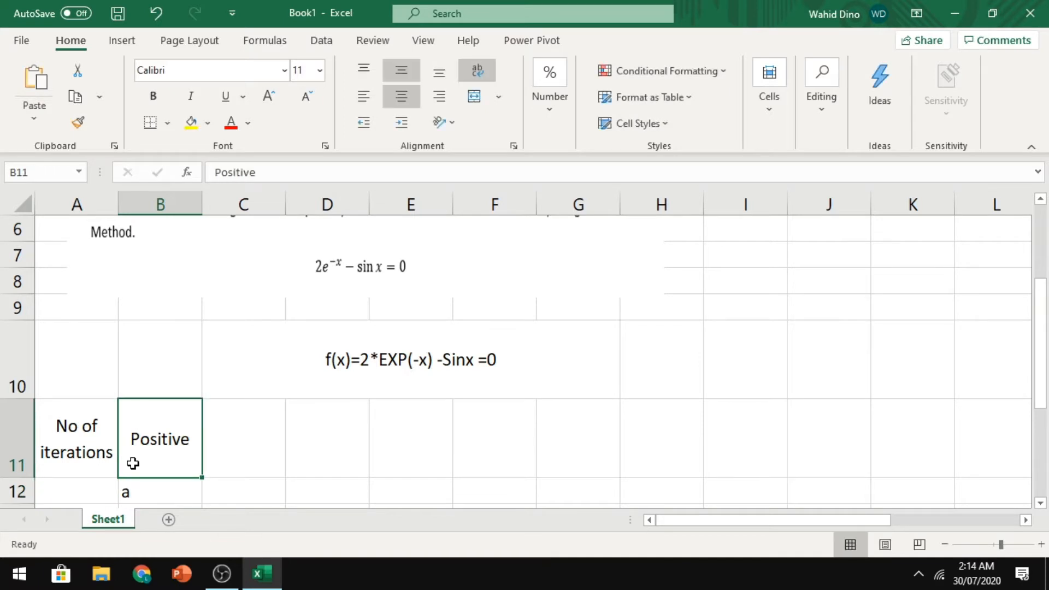
{"action": "left_click", "coordinate": [316, 173]}
{"action": "type", "text": "Guess"}
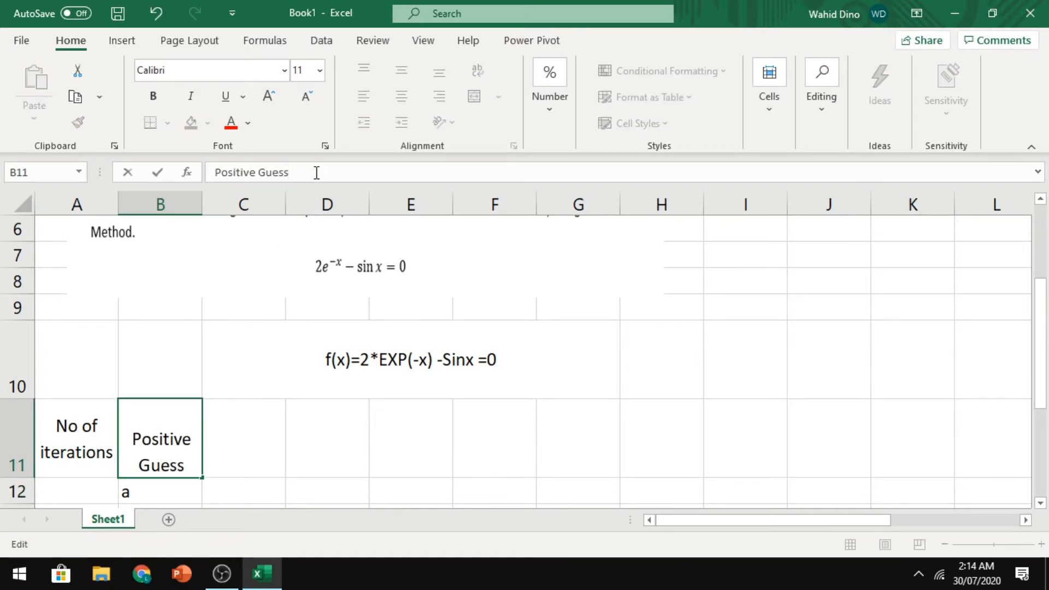
Step: Enter the header "Negative Guess" in cell C11 with the symbol "b" below it in C12
{"action": "left_click", "coordinate": [237, 437]}
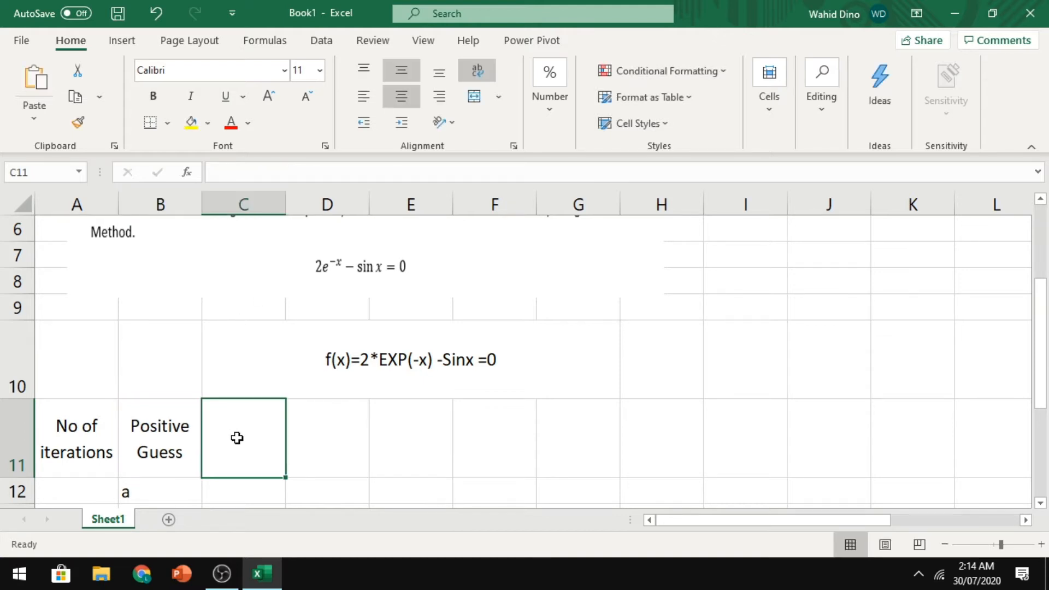
{"action": "type", "text": "Negative Guess"}
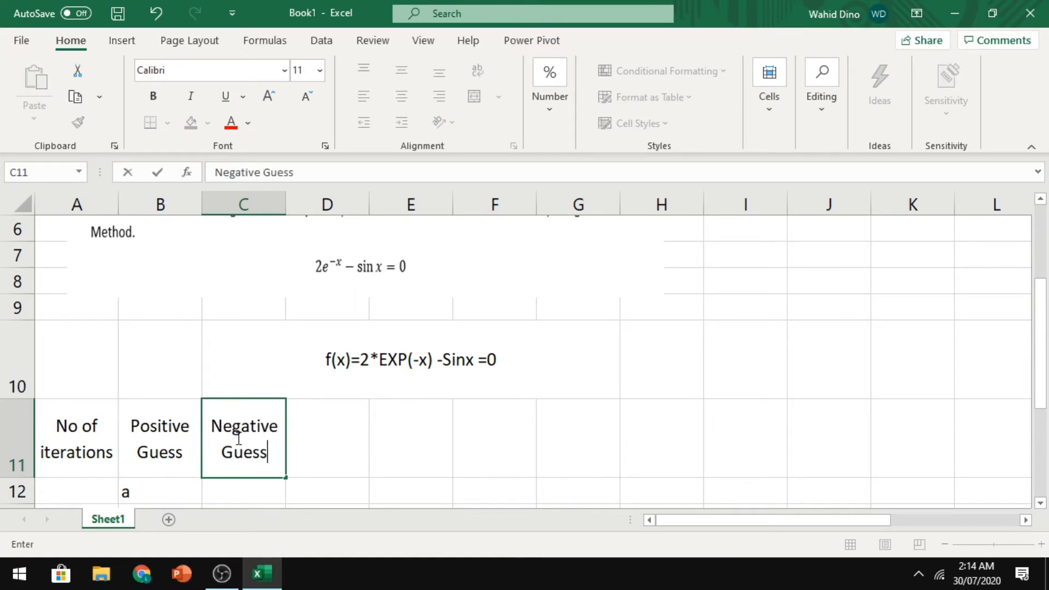
{"action": "key", "text": "Return"}
{"action": "type", "text": "b"}
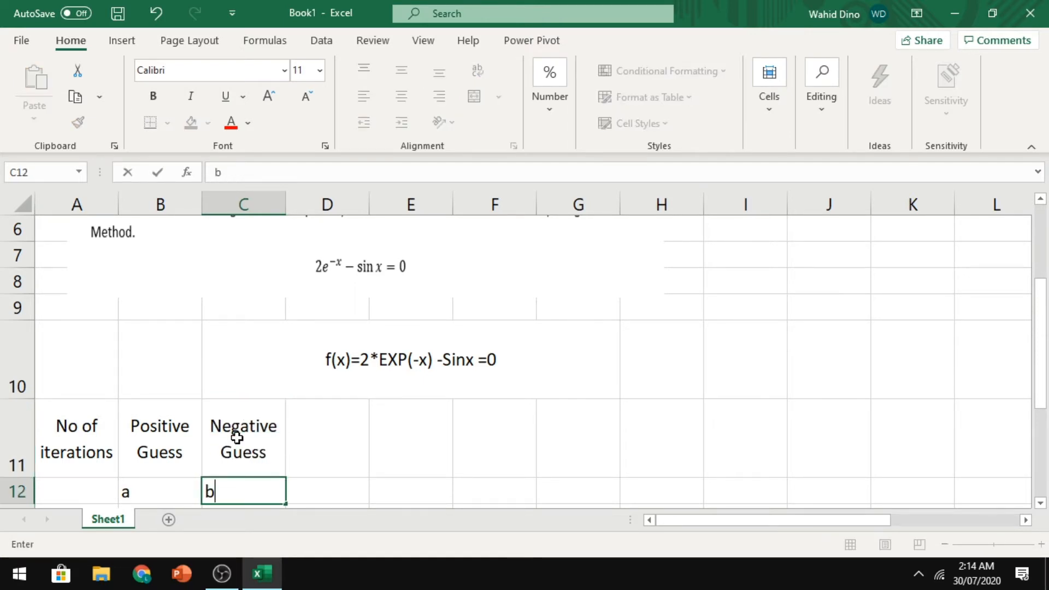
Step: Enter the header "Value of Positive Guess" in cell D11 with "f(a)" below it in D12
{"action": "key", "text": "Up"}
{"action": "key", "text": "Right"}
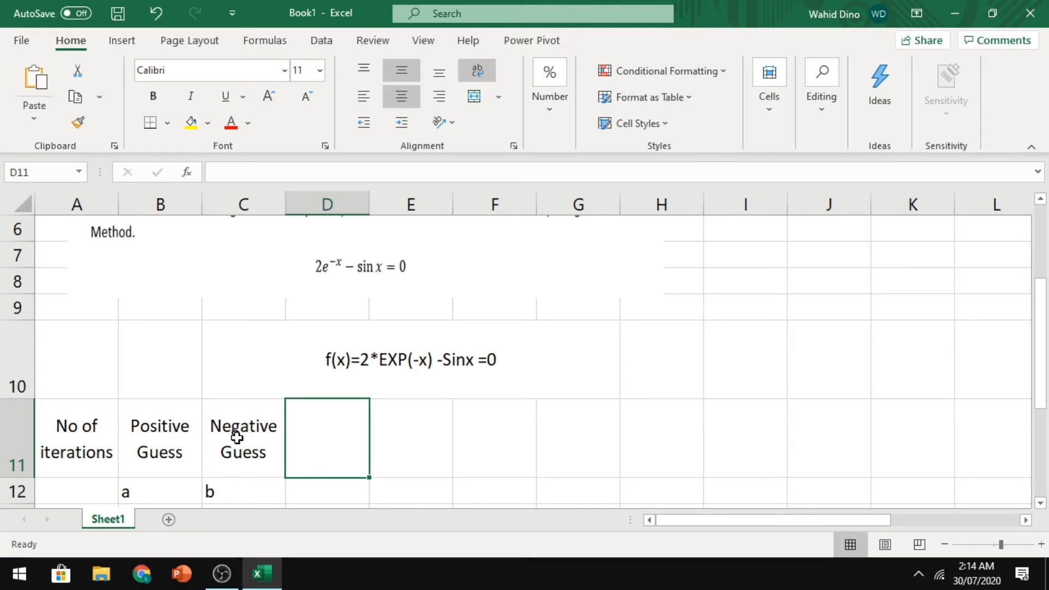
{"action": "type", "text": "VAI"}
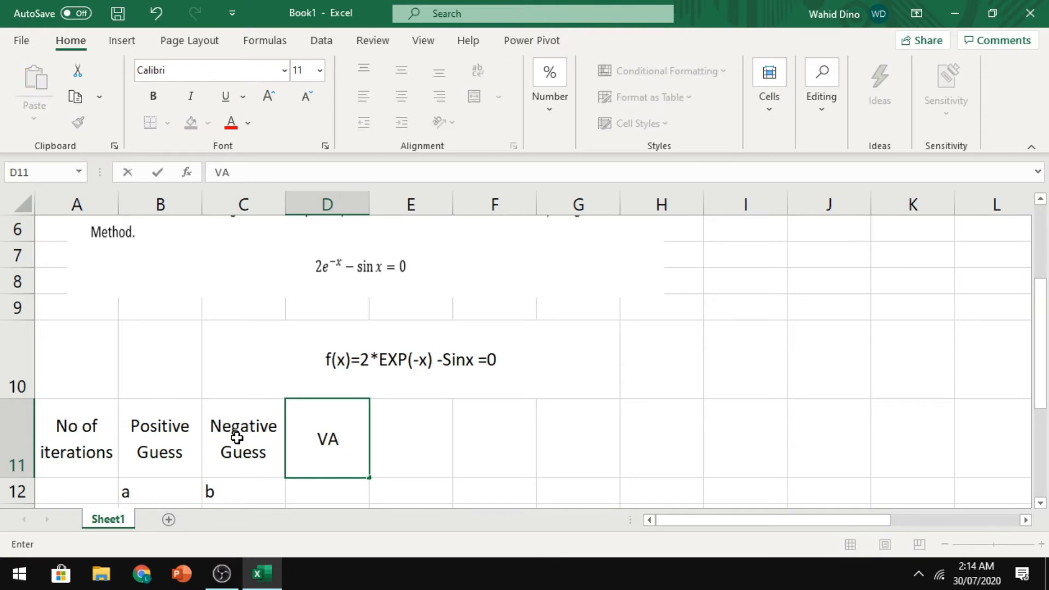
{"action": "key", "text": "BackSpace"}
{"action": "key", "text": "BackSpace"}
{"action": "type", "text": "alue of Pos"}
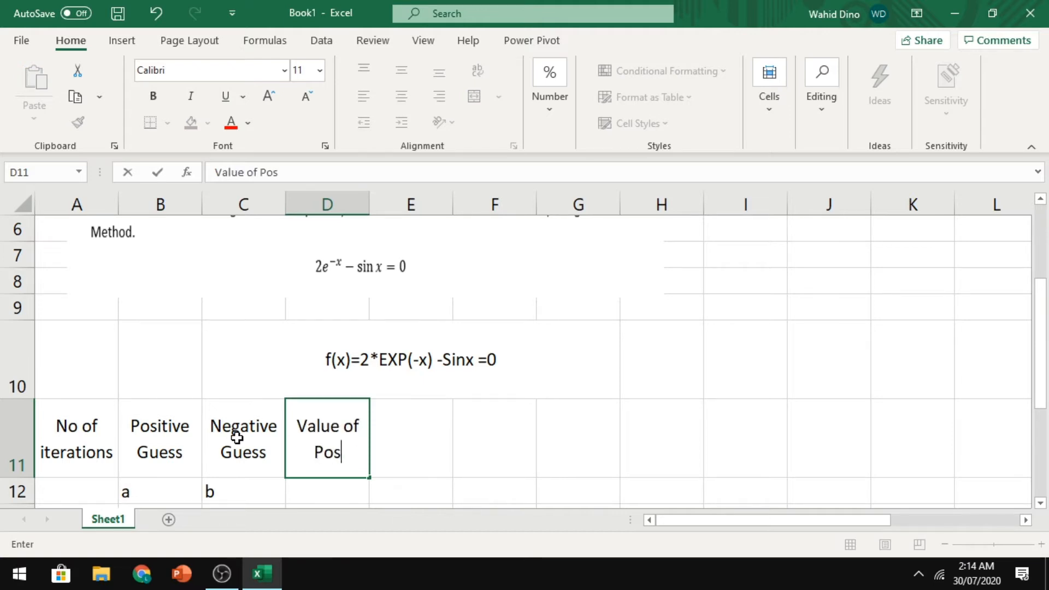
{"action": "type", "text": "itive Guess"}
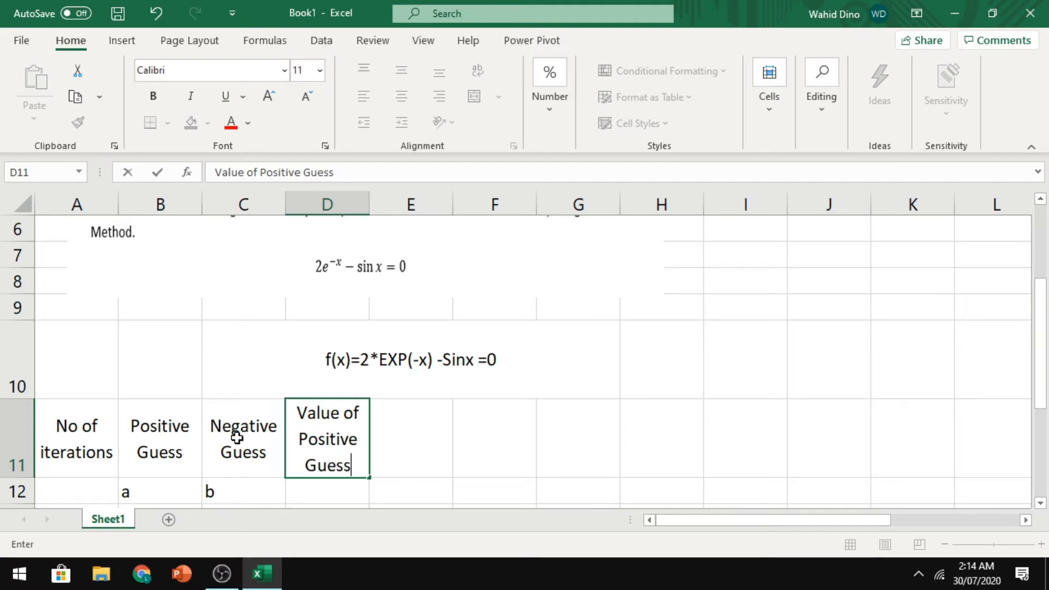
{"action": "key", "text": "ctrl+Return"}
{"action": "key", "text": "Return"}
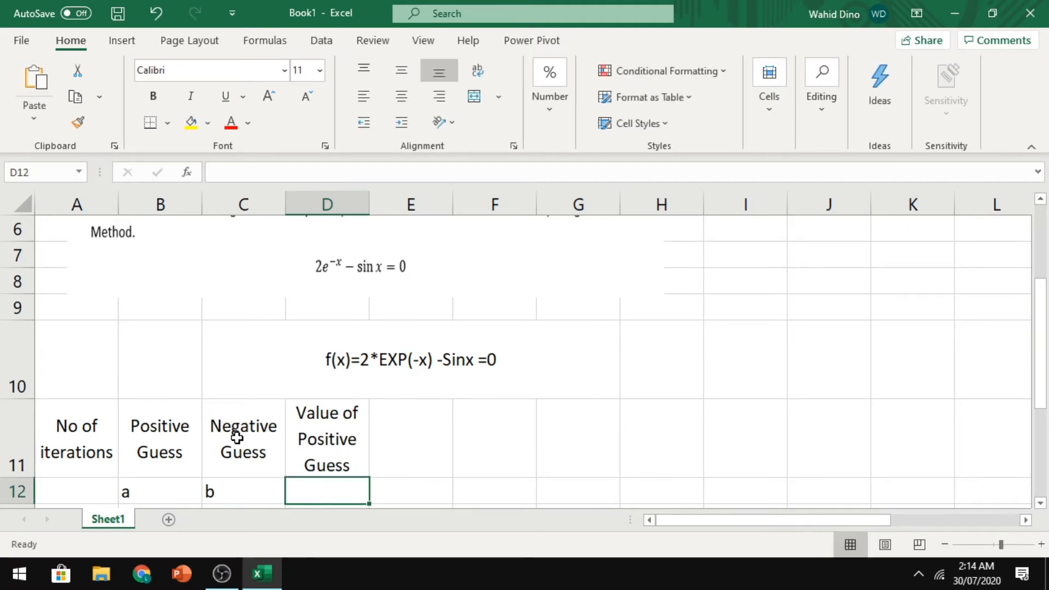
{"action": "type", "text": "f(a"}
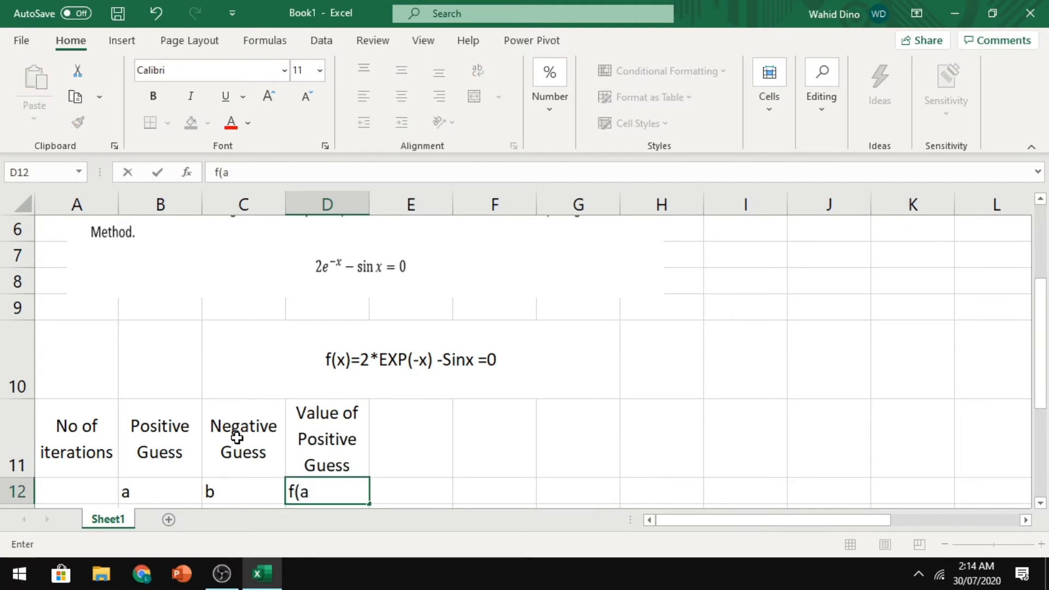
{"action": "type", "text": ")"}
Step: Enter the column header "Value of negative Guess" in cell E11
{"action": "key", "text": "Tab"}
{"action": "key", "text": "Up"}
{"action": "type", "text": "VA"}
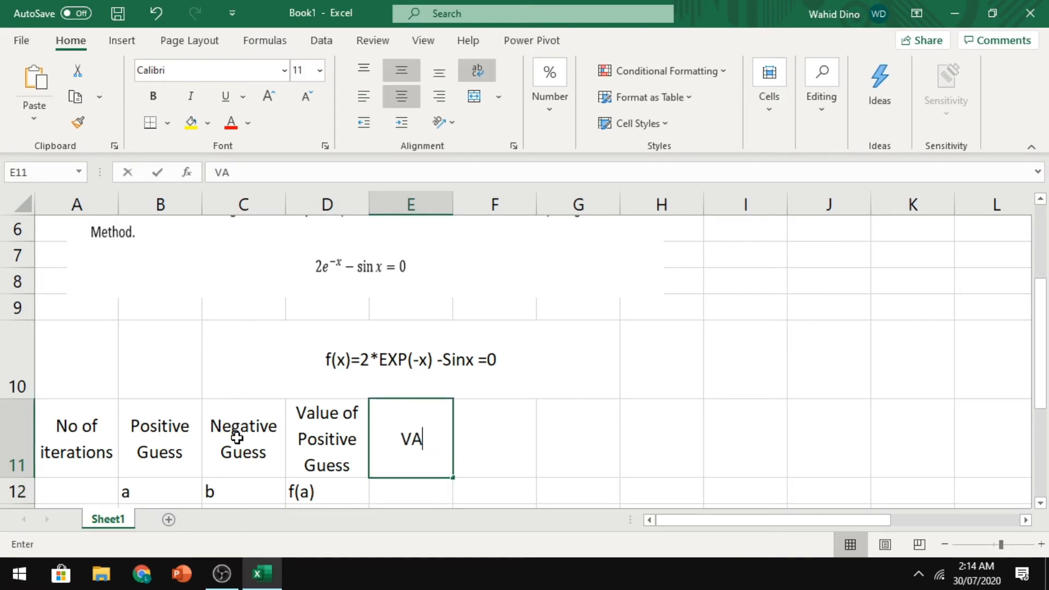
{"action": "type", "text": "lue of "}
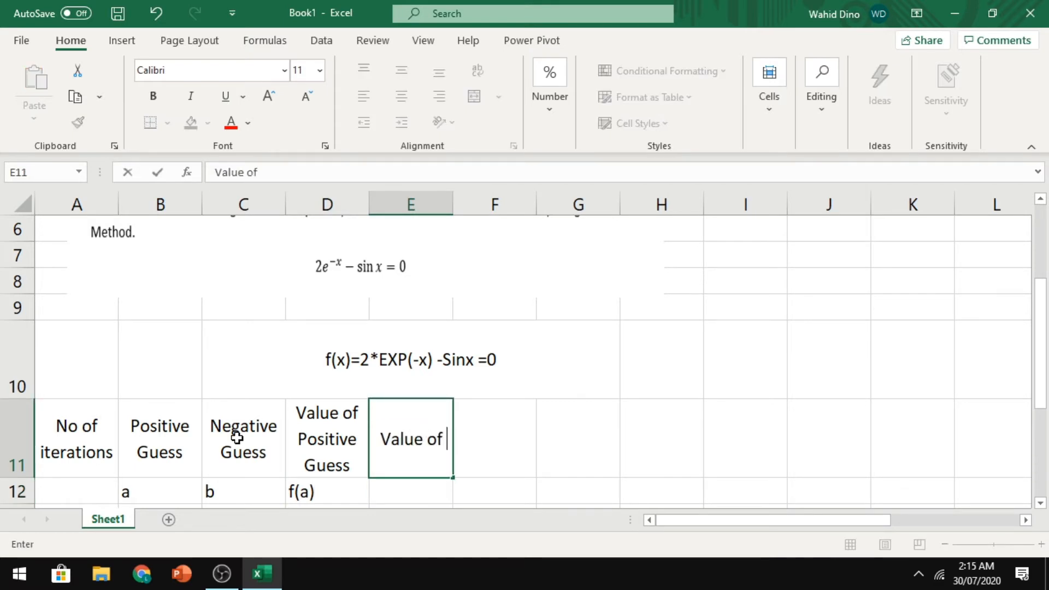
{"action": "type", "text": "ne gative"}
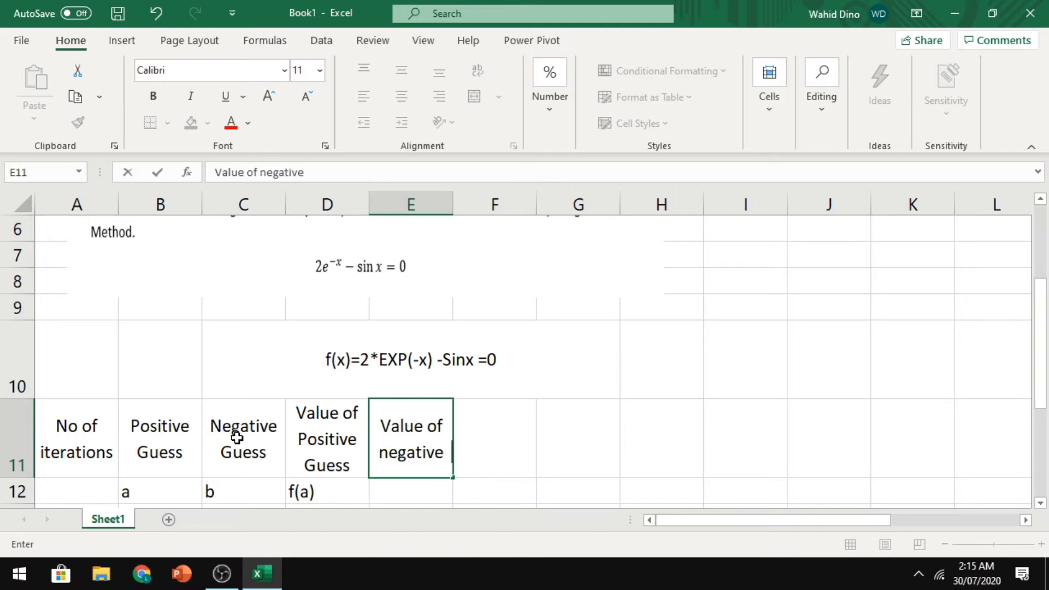
{"action": "type", "text": " Guess"}
{"action": "key", "text": "Return"}
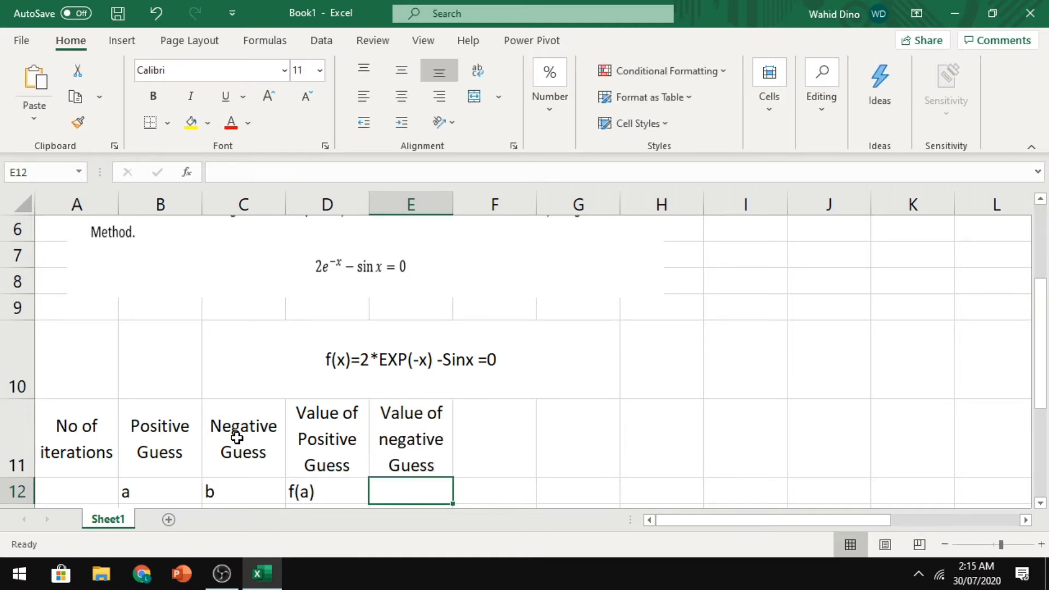
Step: Enter the symbol "f(b)" in cell E12 below the negative guess value header
{"action": "type", "text": "f(b)"}
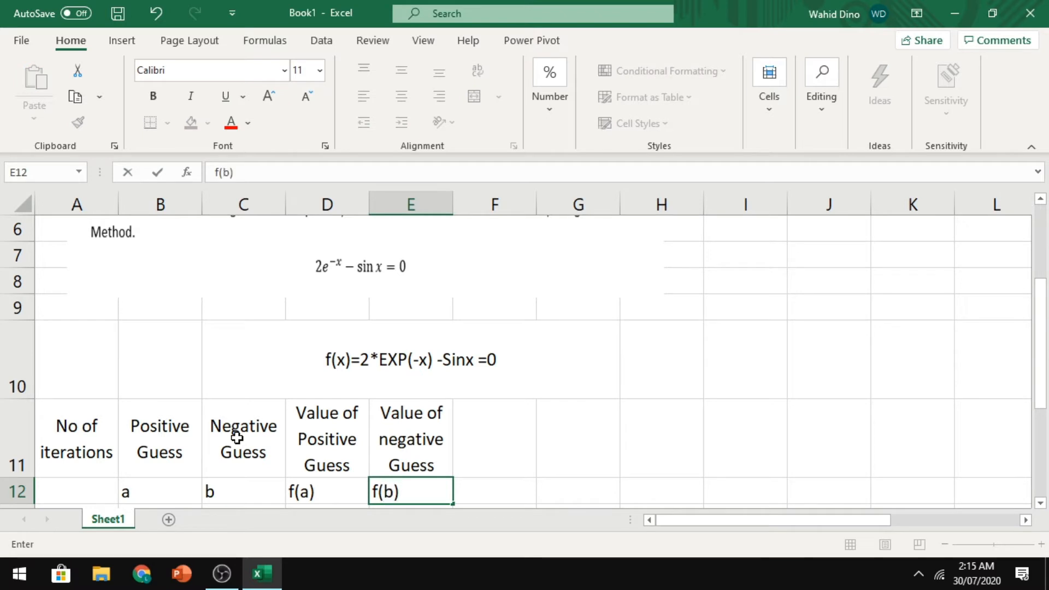
{"action": "key", "text": "Up"}
Step: Enter the header "Approximate Root" in cell F11 with the symbol "X" below it in F12
{"action": "key", "text": "Right"}
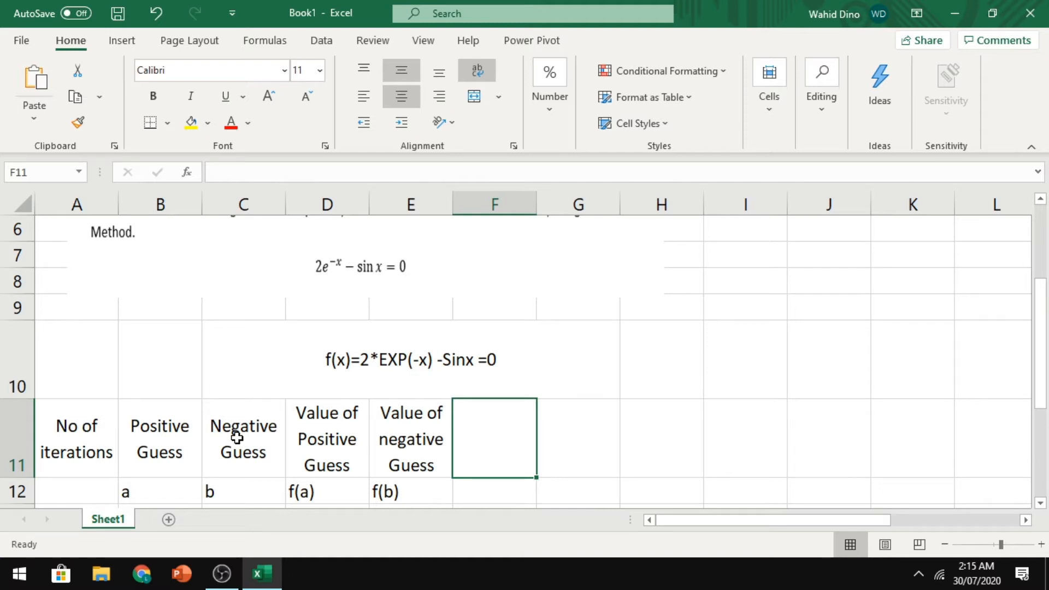
{"action": "type", "text": "Appro"}
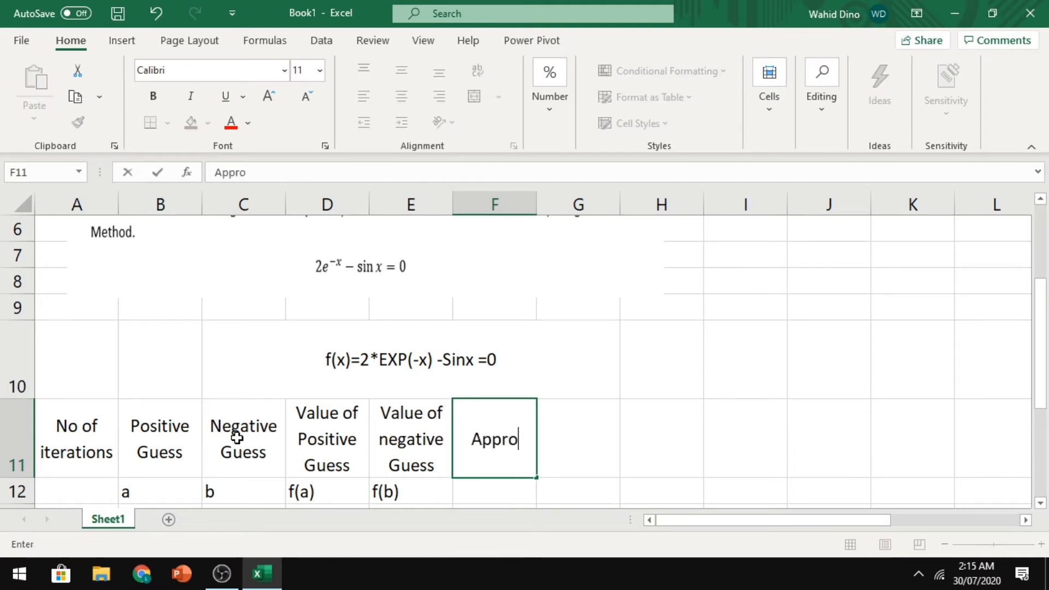
{"action": "type", "text": "ximate "}
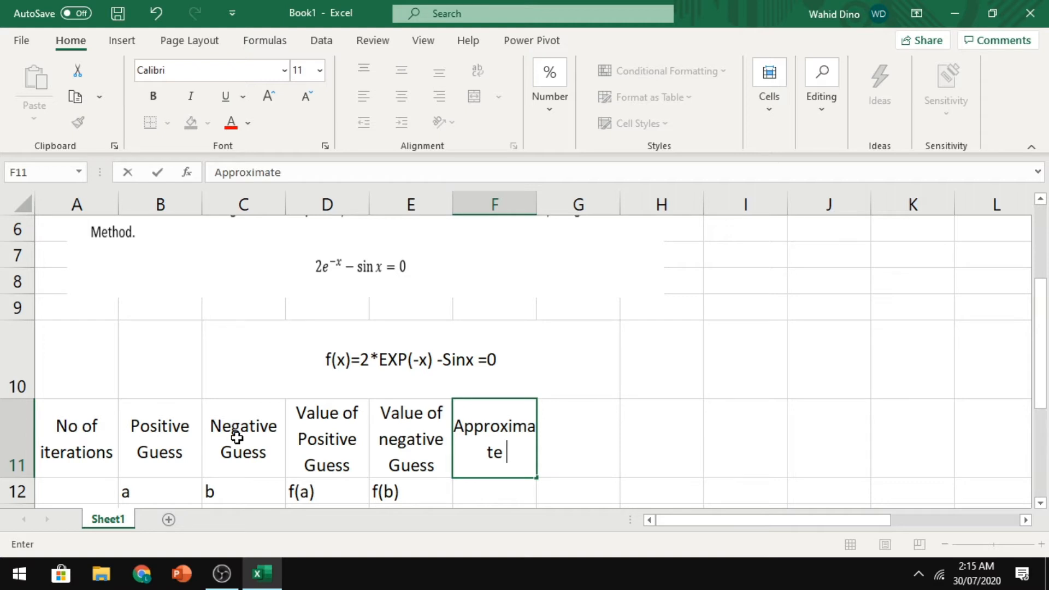
{"action": "type", "text": "Root"}
{"action": "key", "text": "Return"}
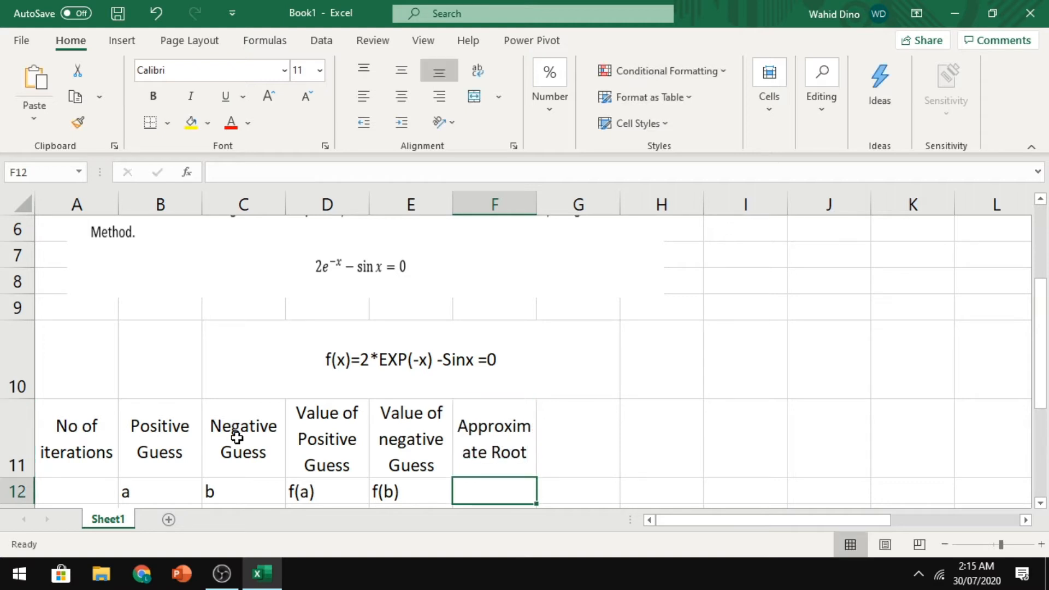
{"action": "type", "text": "x"}
{"action": "key", "text": "BackSpace"}
{"action": "type", "text": "X"}
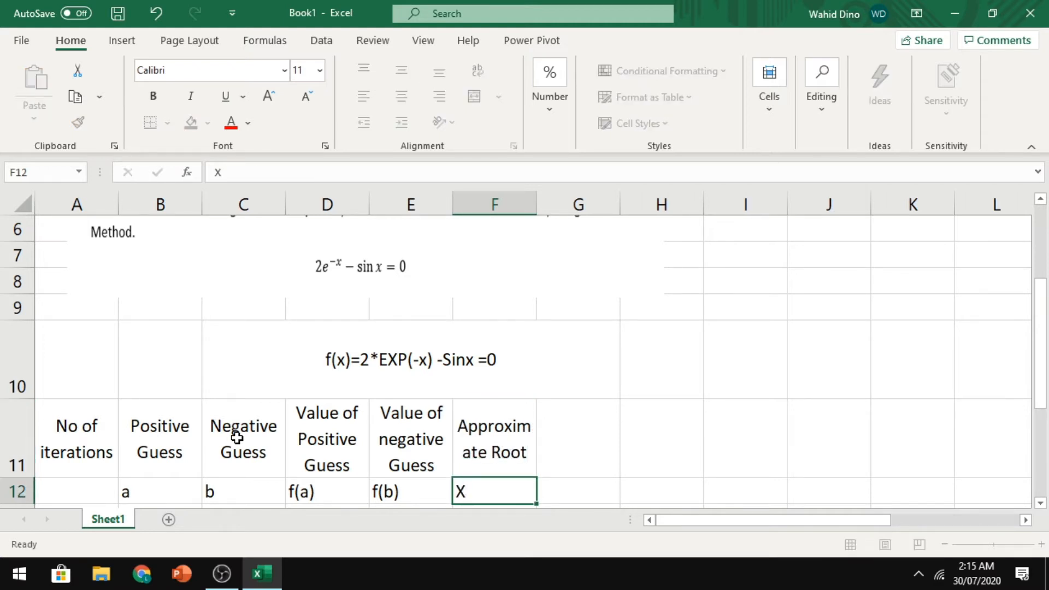
Step: Enter the header "Value of Approxmate Root" in cell G11 with "f(X)" below it in G12
{"action": "key", "text": "Up"}
{"action": "key", "text": "Right"}
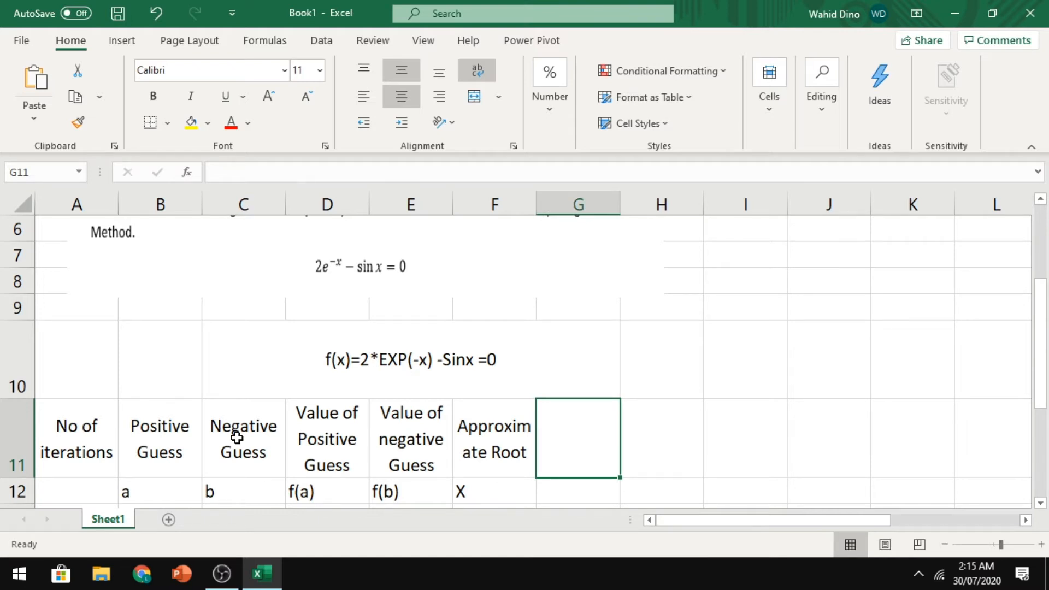
{"action": "type", "text": "Value of Appro"}
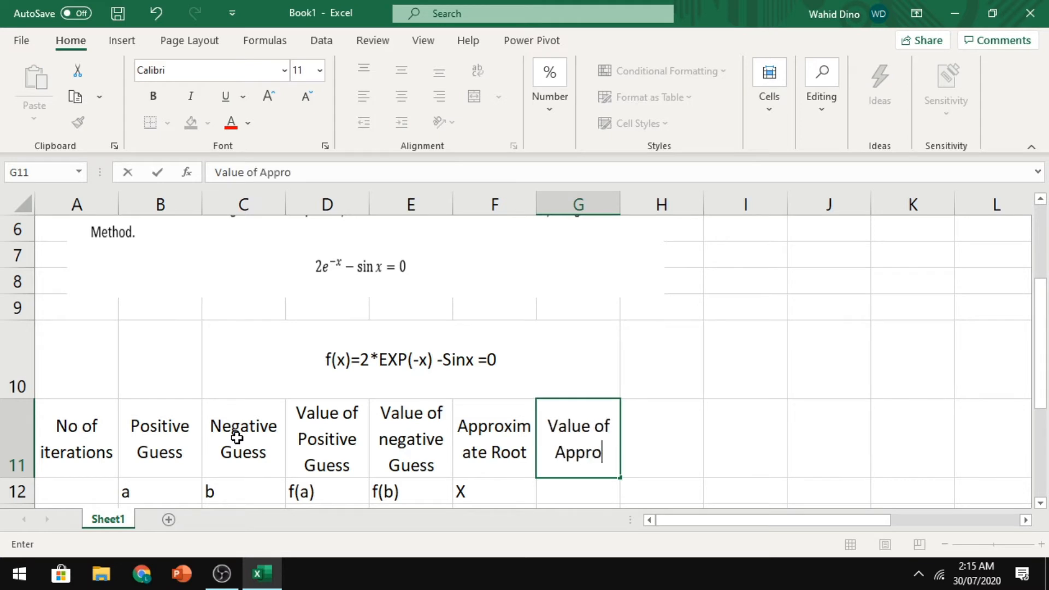
{"action": "type", "text": "xmia"}
{"action": "key", "text": "BackSpace"}
{"action": "key", "text": "BackSpace"}
{"action": "type", "text": "ate "}
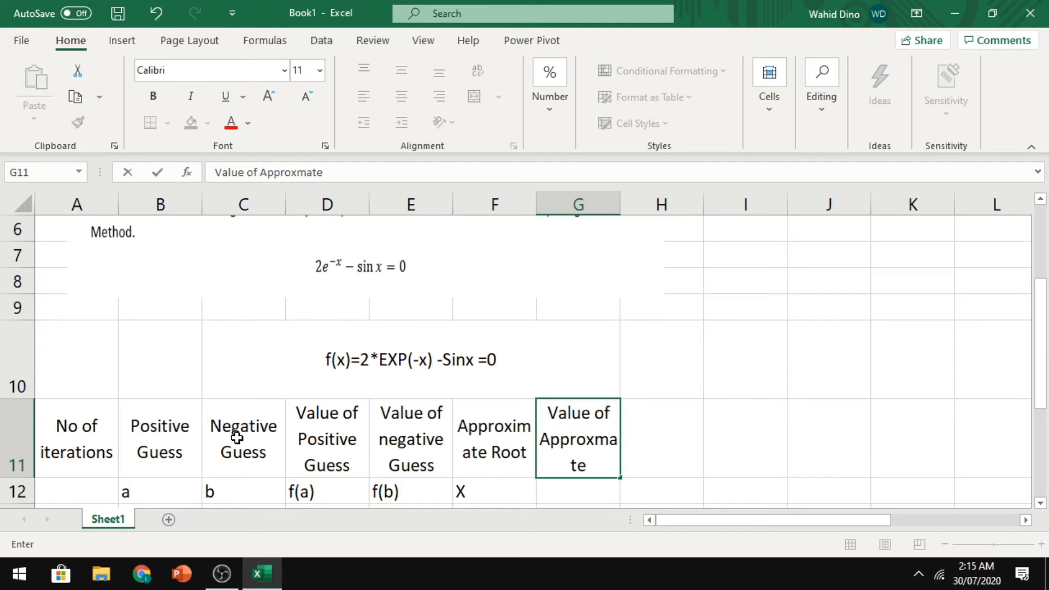
{"action": "type", "text": "Root"}
{"action": "key", "text": "ctrl+Return"}
{"action": "key", "text": "Return"}
{"action": "type", "text": "f(X)"}
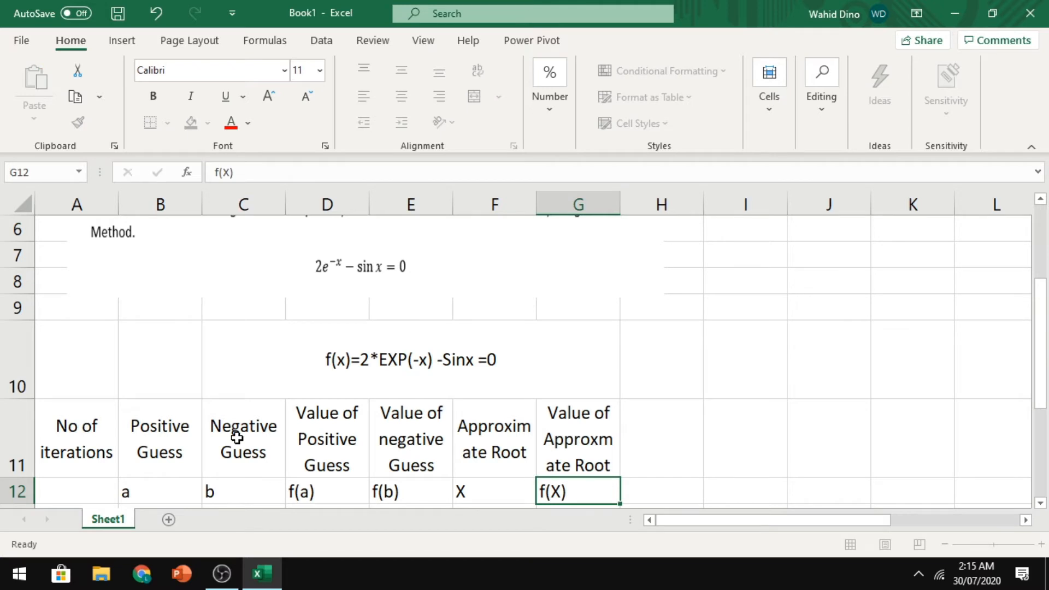
Step: Enter the column header "Absolute Percentage Error" in cell H11
{"action": "key", "text": "Right"}
{"action": "key", "text": "Up"}
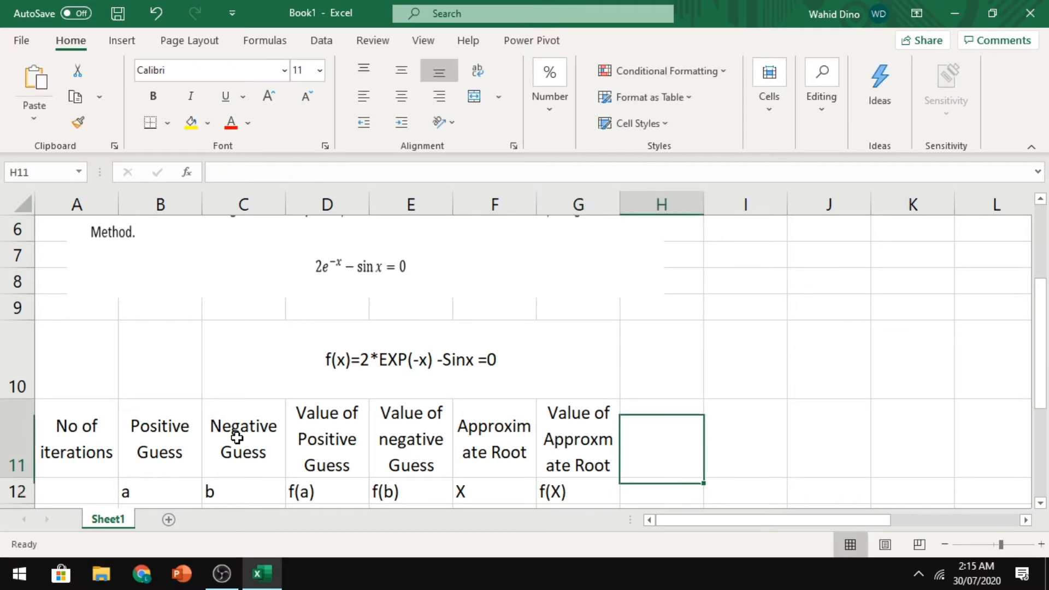
{"action": "type", "text": "Absolute OP"}
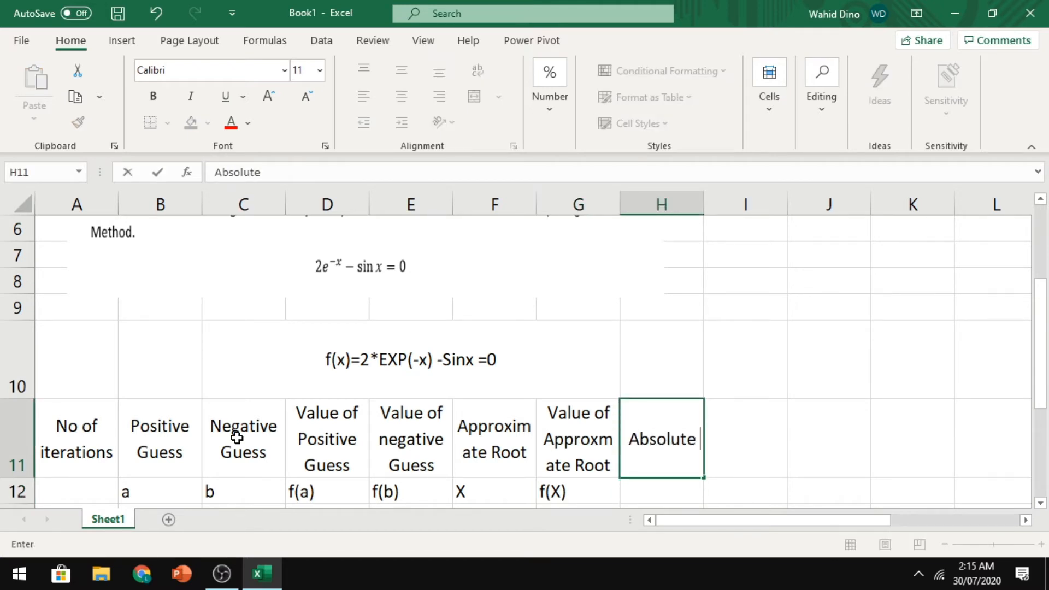
{"action": "key", "text": "BackSpace"}
{"action": "type", "text": "P"}
{"action": "key", "text": "BackSpace"}
{"action": "key", "text": "BackSpace"}
{"action": "type", "text": "Percentage Ero"}
{"action": "key", "text": "BackSpace"}
{"action": "type", "text": "ror"}
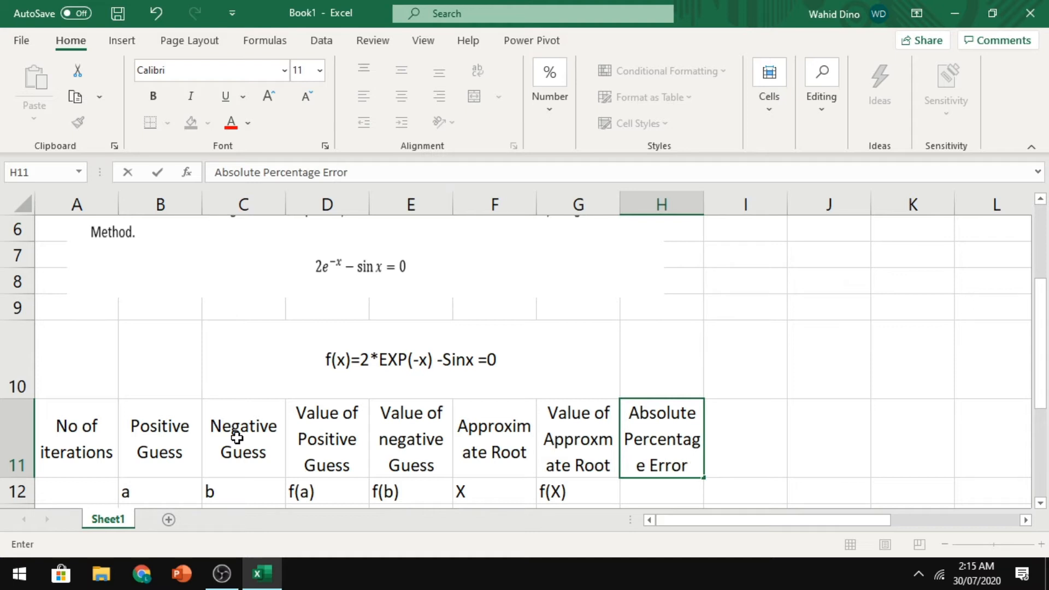
{"action": "key", "text": "Return"}
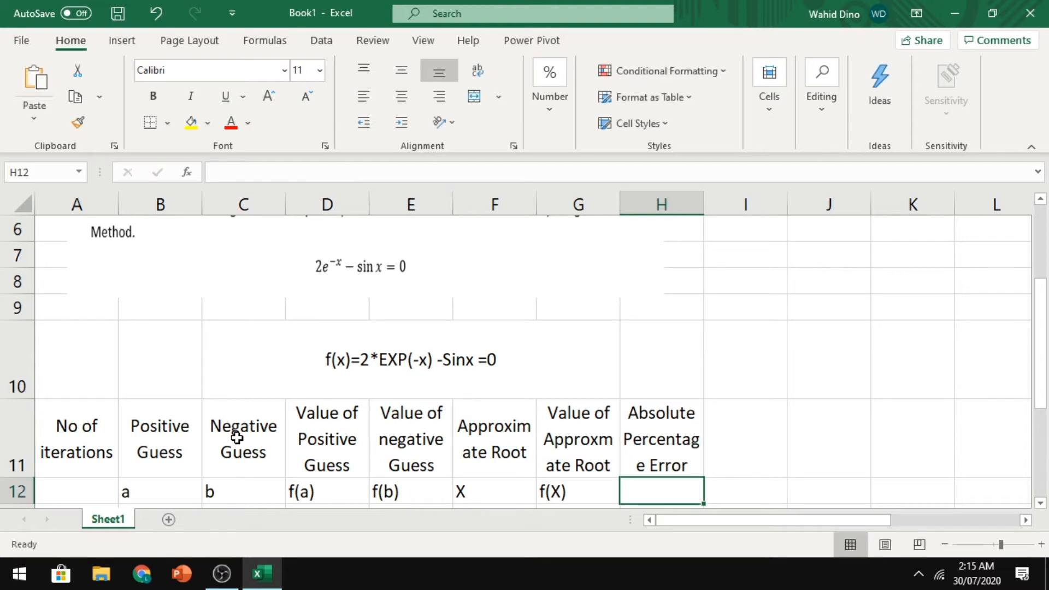
Step: Enter the abbreviation "A.P.E" in cell H12 below the percentage error header
{"action": "type", "text": "A.p"}
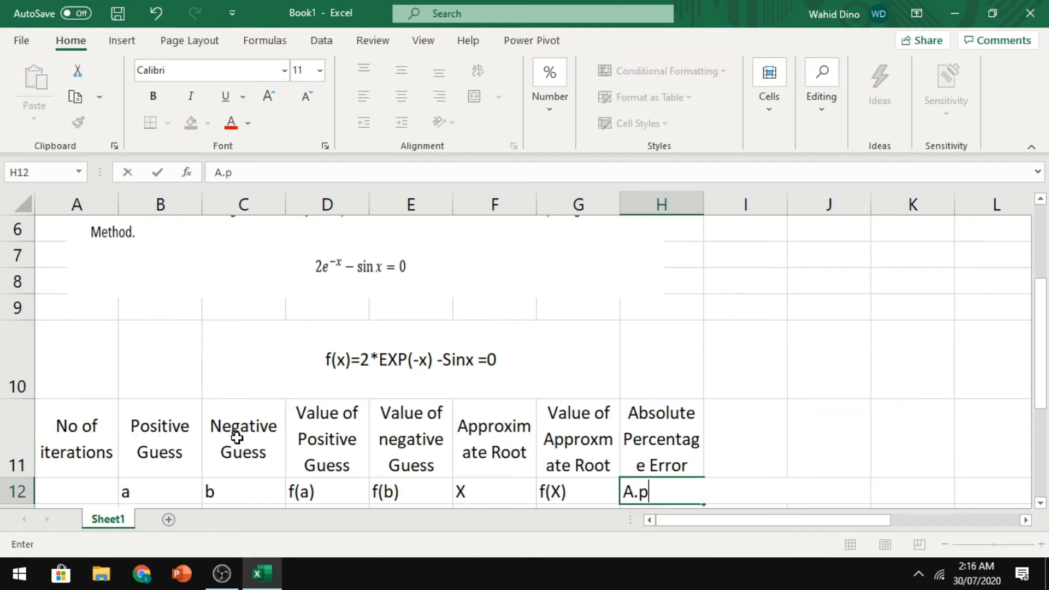
{"action": "key", "text": "BackSpace"}
{"action": "type", "text": ">p"}
{"action": "key", "text": "BackSpace"}
{"action": "key", "text": "BackSpace"}
{"action": "type", "text": "P."}
{"action": "key", "text": "Return"}
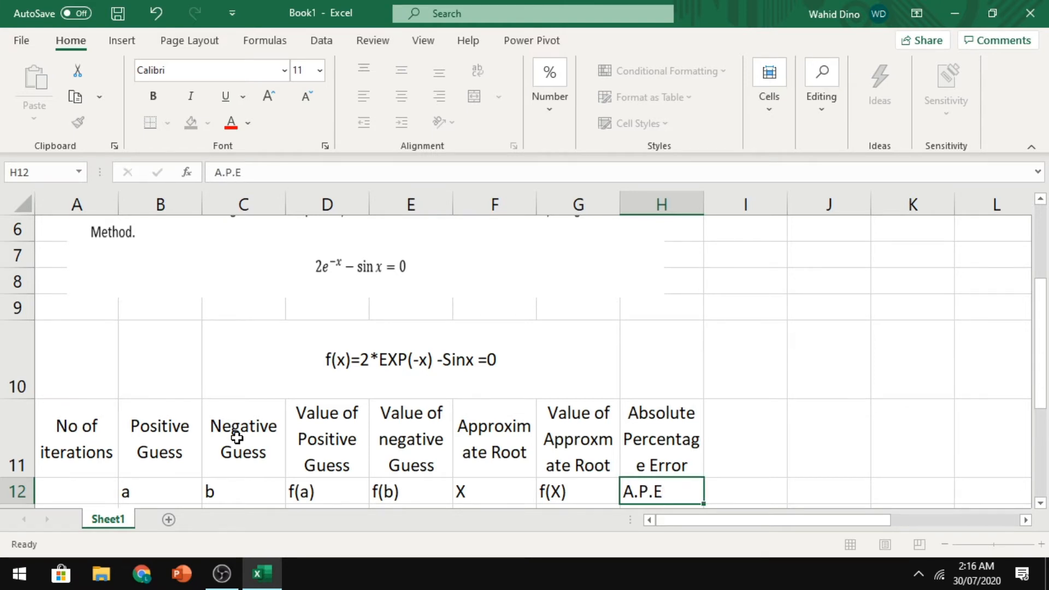
{"action": "key", "text": "Return"}
Step: Enter the first two iteration numbers, 1 in cell A13 and 2 in A14
{"action": "key", "text": "Up"}
{"action": "key", "text": "Left"}
{"action": "key", "text": "Left"}
{"action": "key", "text": "Left"}
{"action": "key", "text": "Left"}
{"action": "key", "text": "Left"}
{"action": "key", "text": "Left"}
{"action": "key", "text": "Left"}
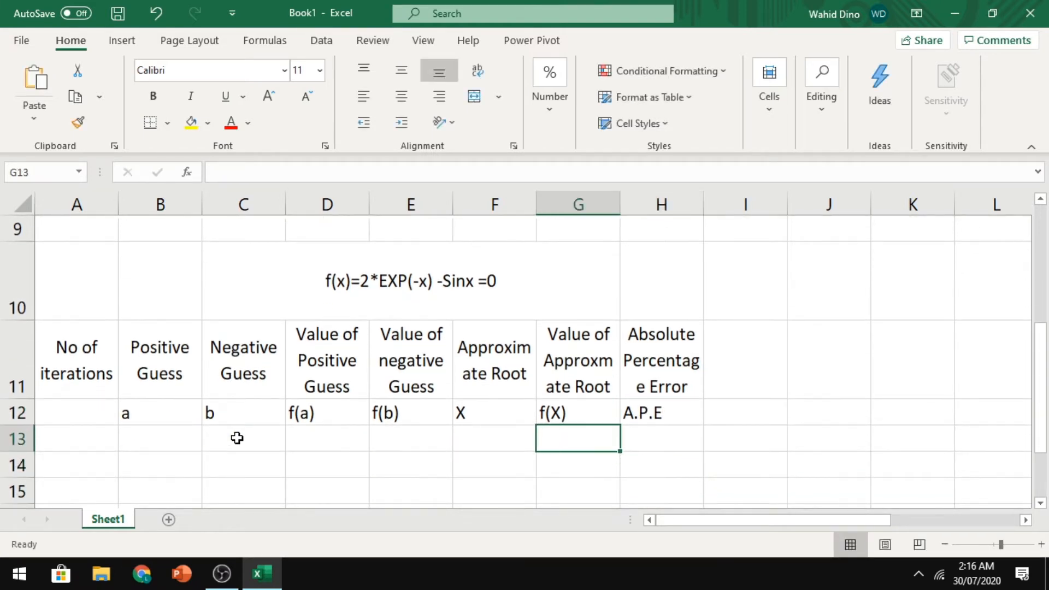
{"action": "type", "text": "1"}
{"action": "key", "text": "Return"}
{"action": "type", "text": "2"}
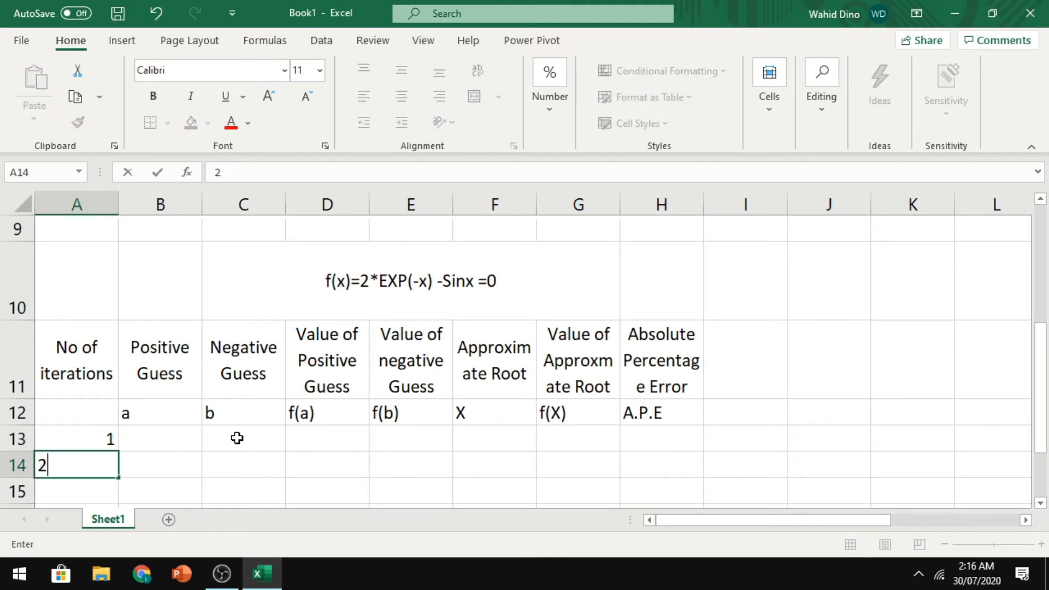
{"action": "key", "text": "Return"}
Step: Extend the iteration number series from A13:A14 down column A to 14
{"action": "key", "text": "Up"}
{"action": "key", "text": "Up"}
{"action": "key", "text": "shift+Down"}
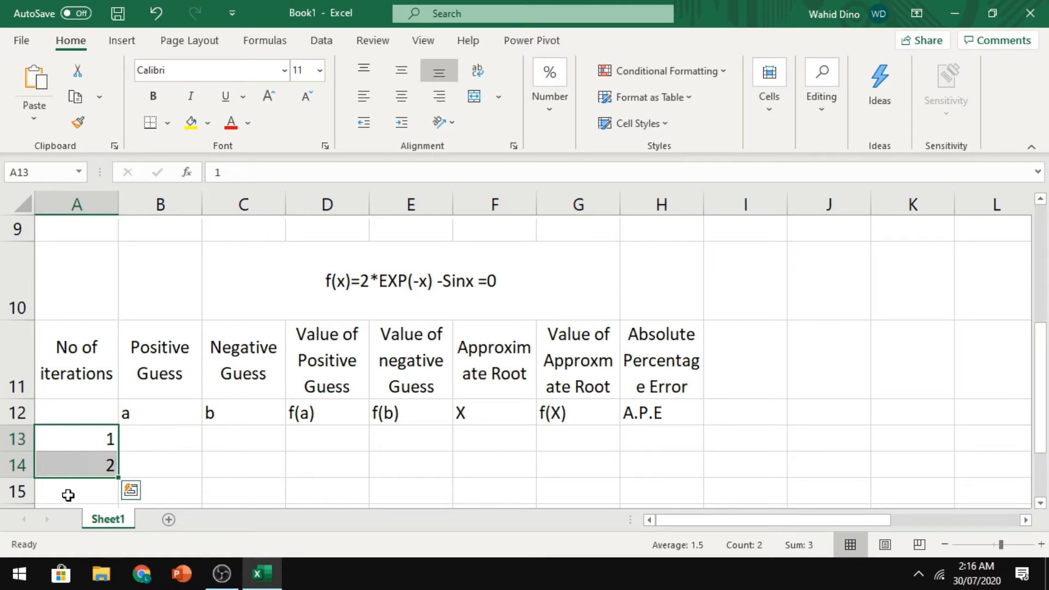
{"action": "mouse_move", "coordinate": [118, 478]}
{"action": "left_mouse_down"}
{"action": "mouse_move", "coordinate": [118, 498]}
{"action": "mouse_move", "coordinate": [114, 476]}
{"action": "left_mouse_up"}
{"action": "left_click_drag", "start_coordinate": [1040, 436], "coordinate": [1035, 367]}
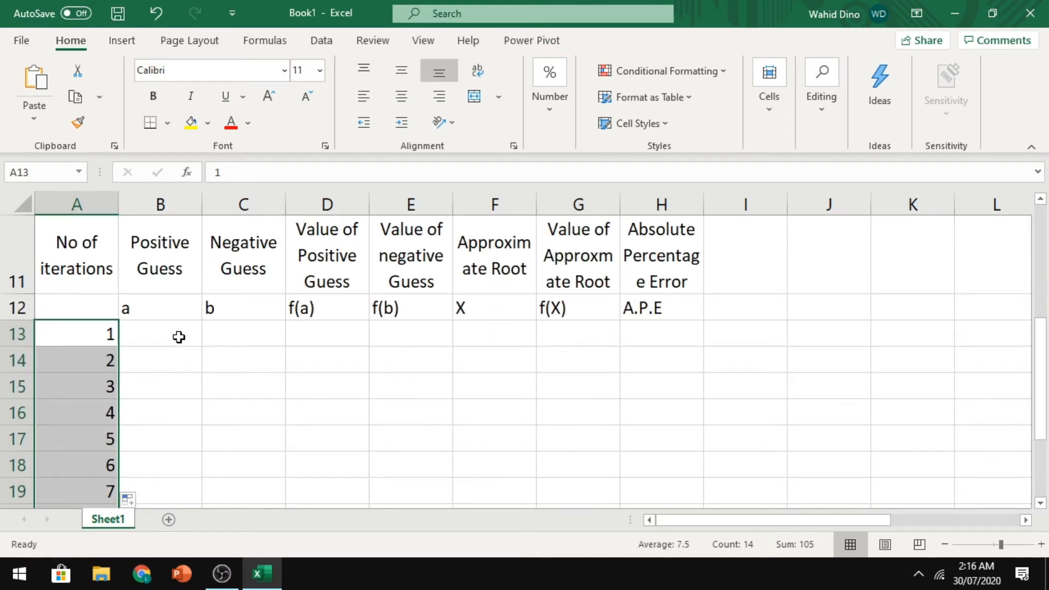
Step: Enter the initial guesses for iteration 1: 0 in cell B13 and 1 in cell C13
{"action": "left_click", "coordinate": [180, 334]}
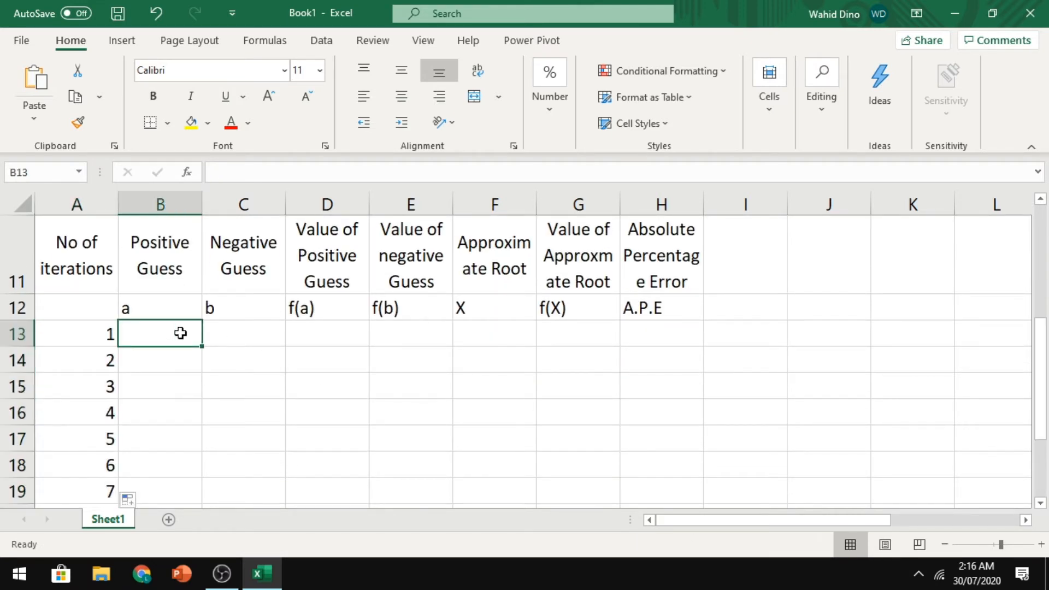
{"action": "type", "text": "0"}
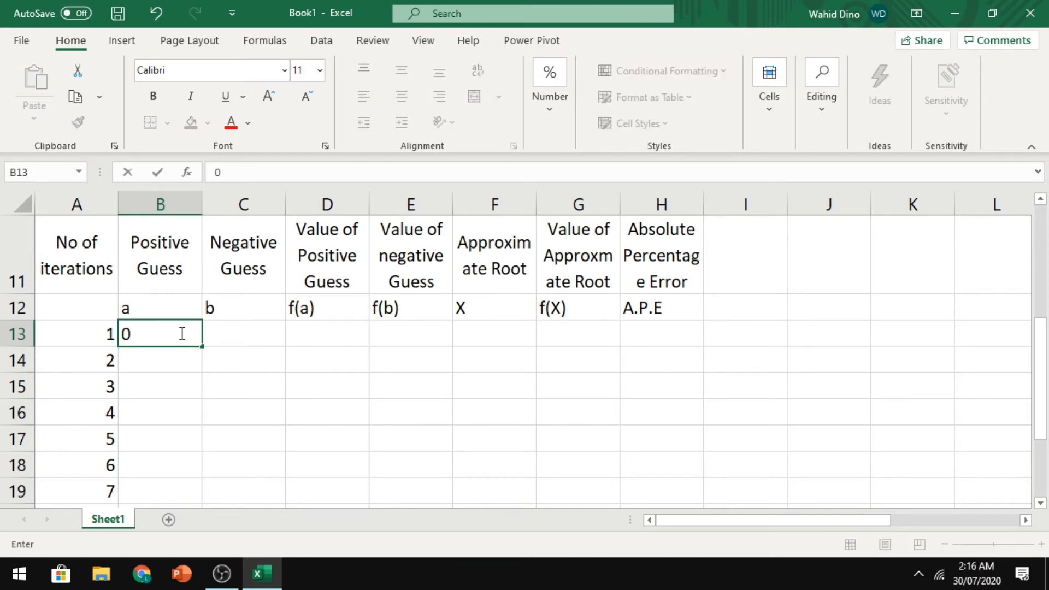
{"action": "key", "text": "Tab"}
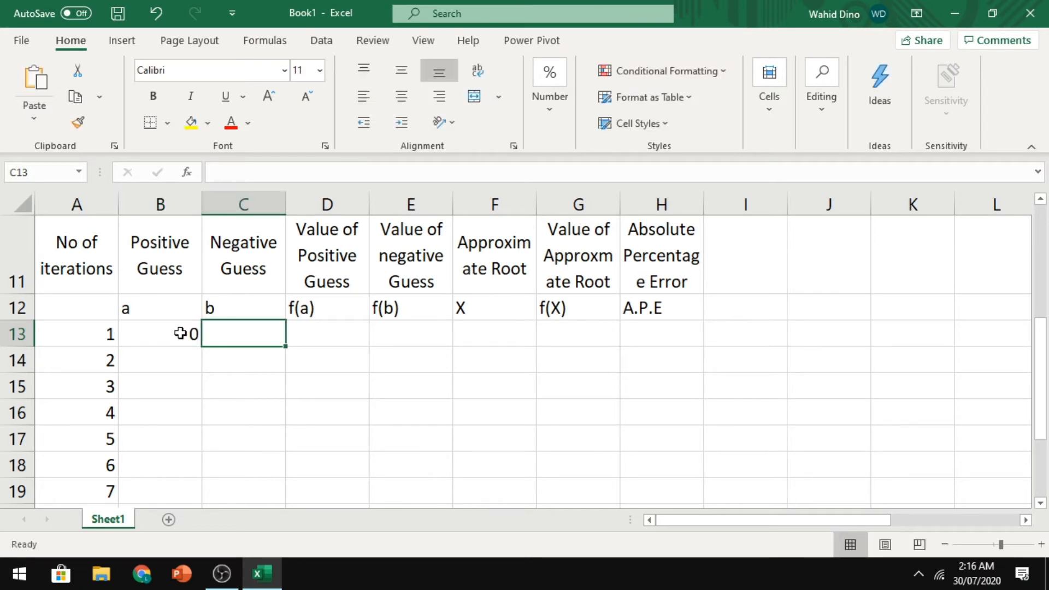
{"action": "type", "text": "1"}
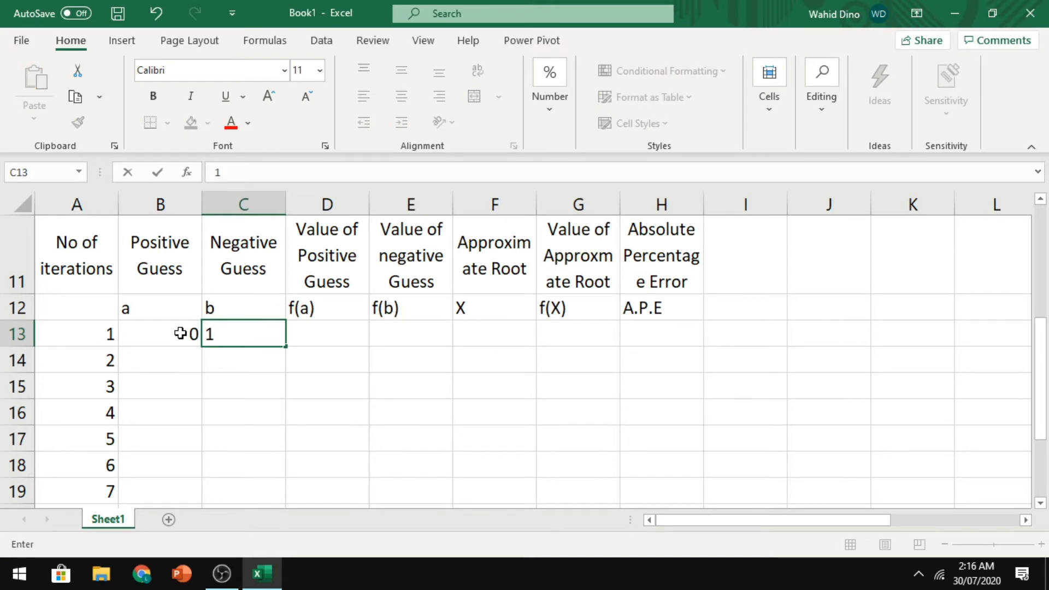
{"action": "key", "text": "Tab"}
Step: Enter the formula =2*EXP(-B13)-SIN(B13) in cell D13 to evaluate f(a)
{"action": "type", "text": "="}
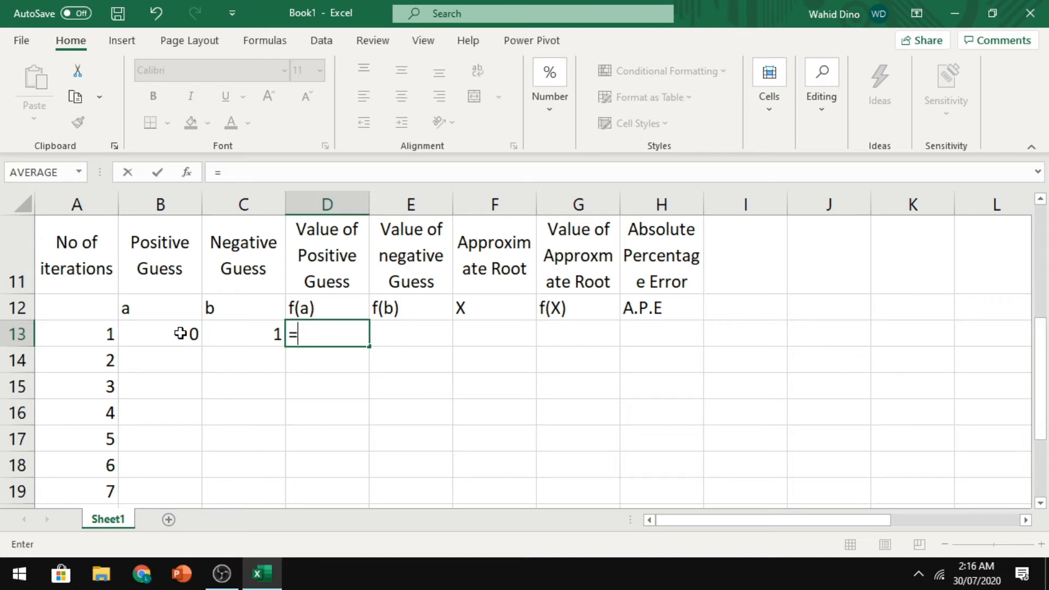
{"action": "type", "text": "2*EXp"}
{"action": "key", "text": "BackSpace"}
{"action": "type", "text": "P"}
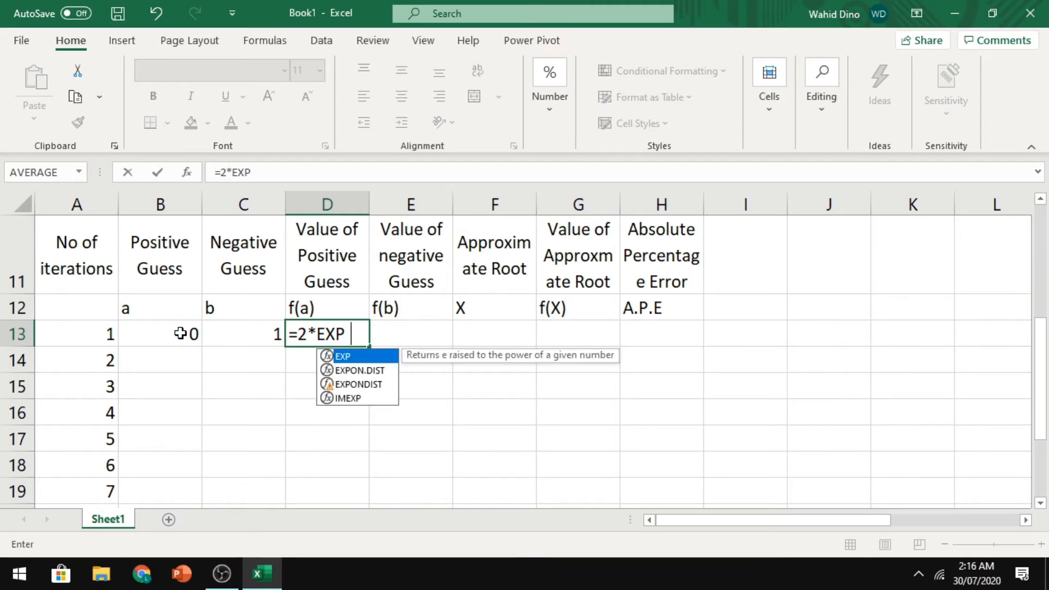
{"action": "type", "text": "(-"}
{"action": "left_click", "coordinate": [181, 333]}
{"action": "type", "text": ")"}
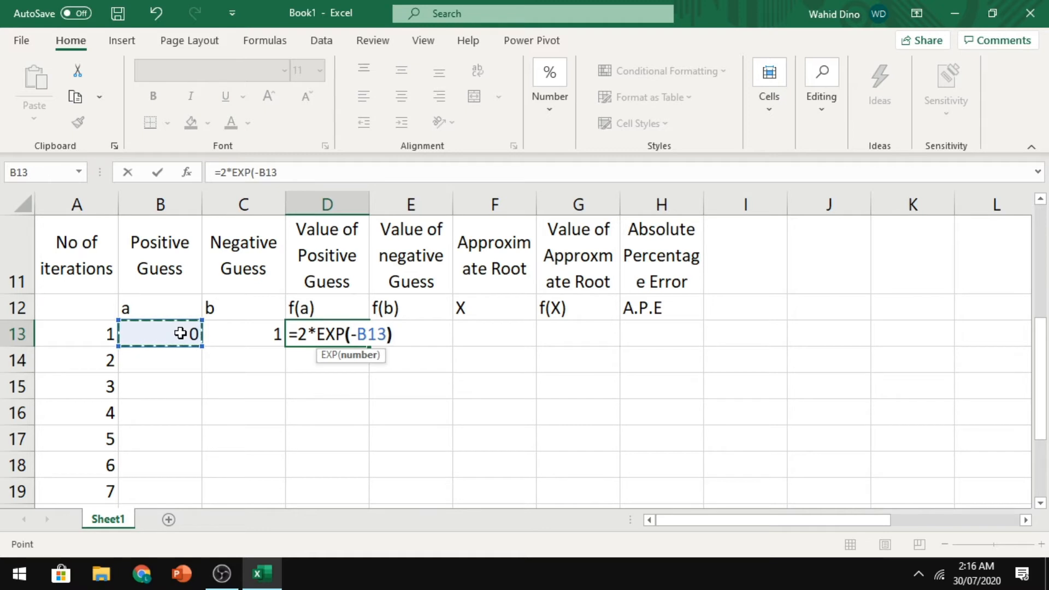
{"action": "type", "text": "-"}
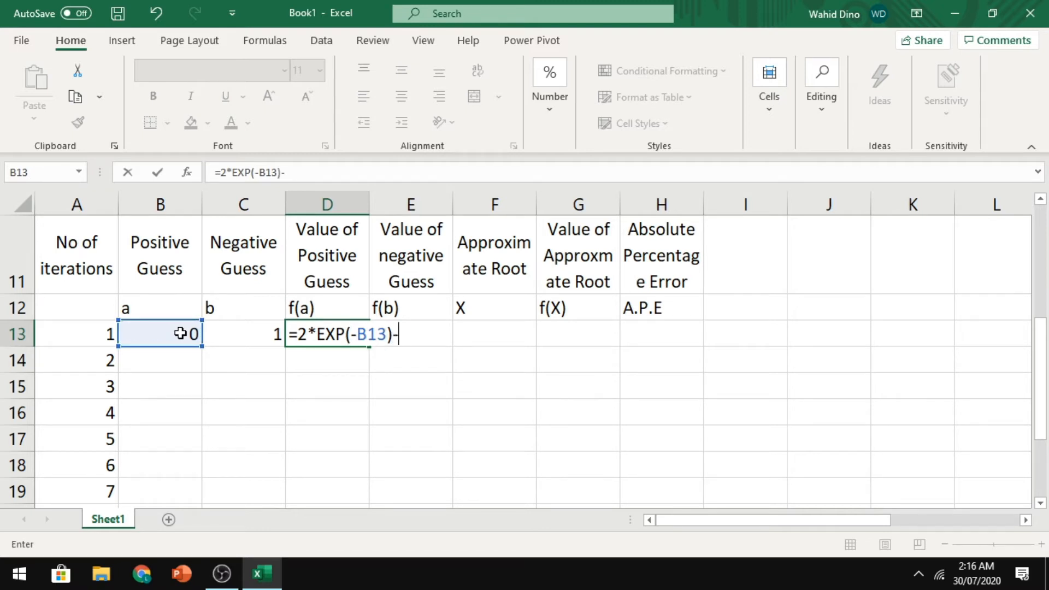
{"action": "type", "text": "SIN("}
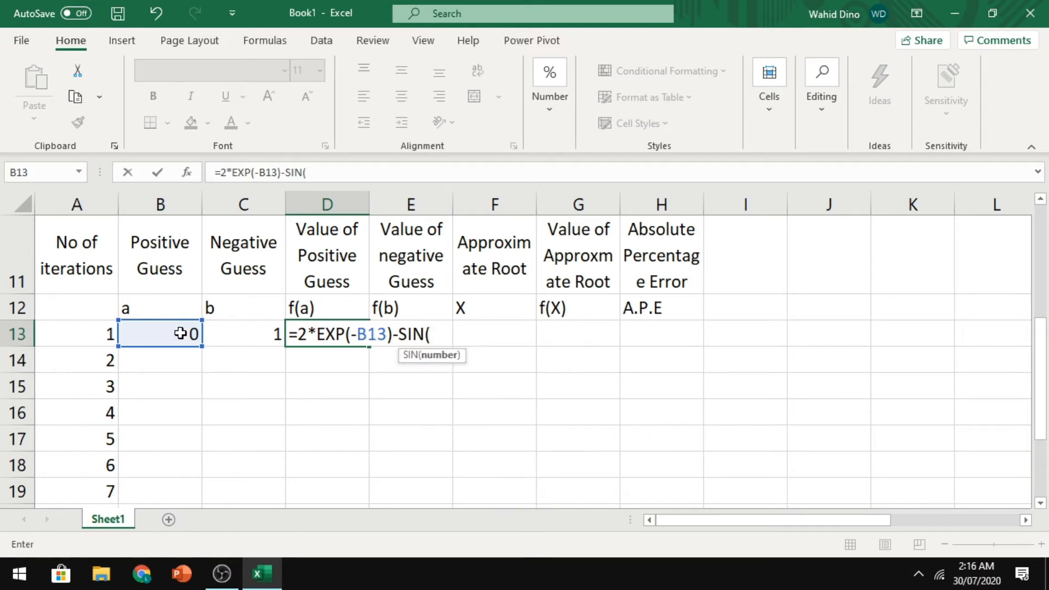
{"action": "left_click", "coordinate": [181, 334]}
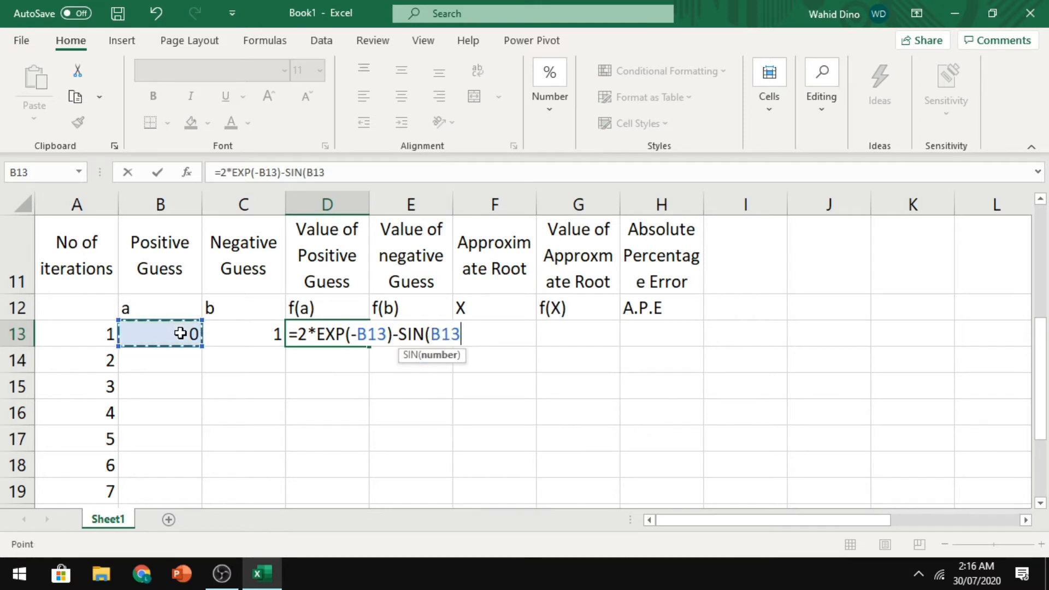
{"action": "type", "text": ")"}
{"action": "key", "text": "Tab"}
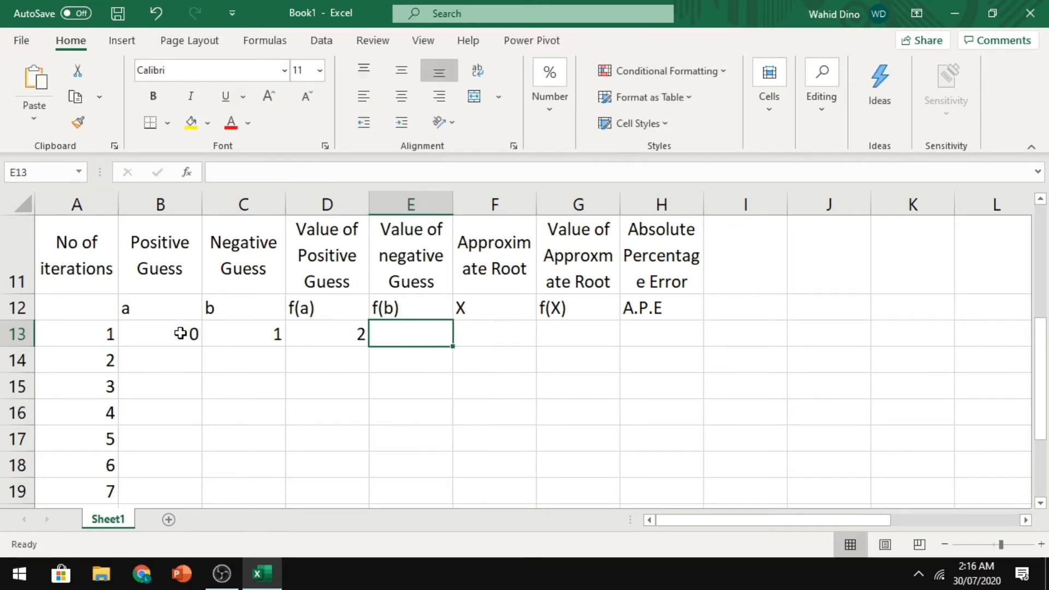
Step: Copy the f(a) formula from D13 across into E13 to evaluate f(b)
{"action": "key", "text": "Left"}
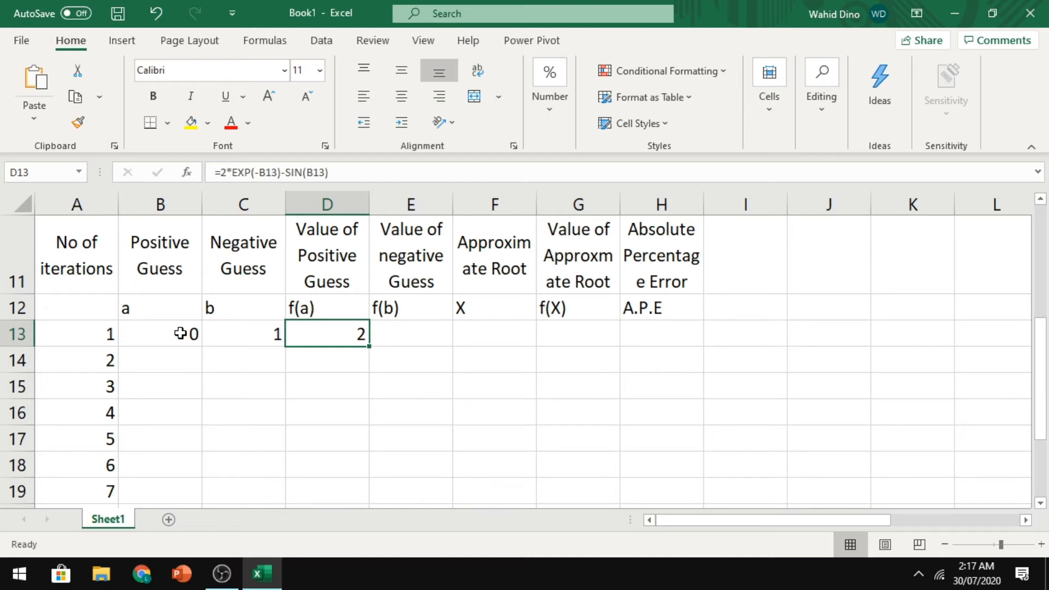
{"action": "key", "text": "Right"}
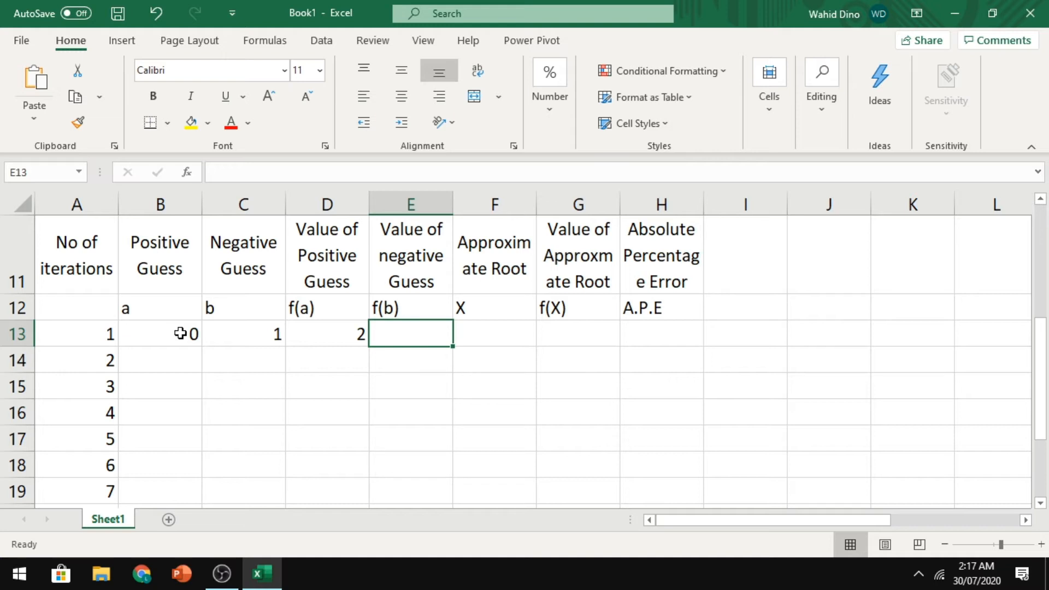
{"action": "key", "text": "Left"}
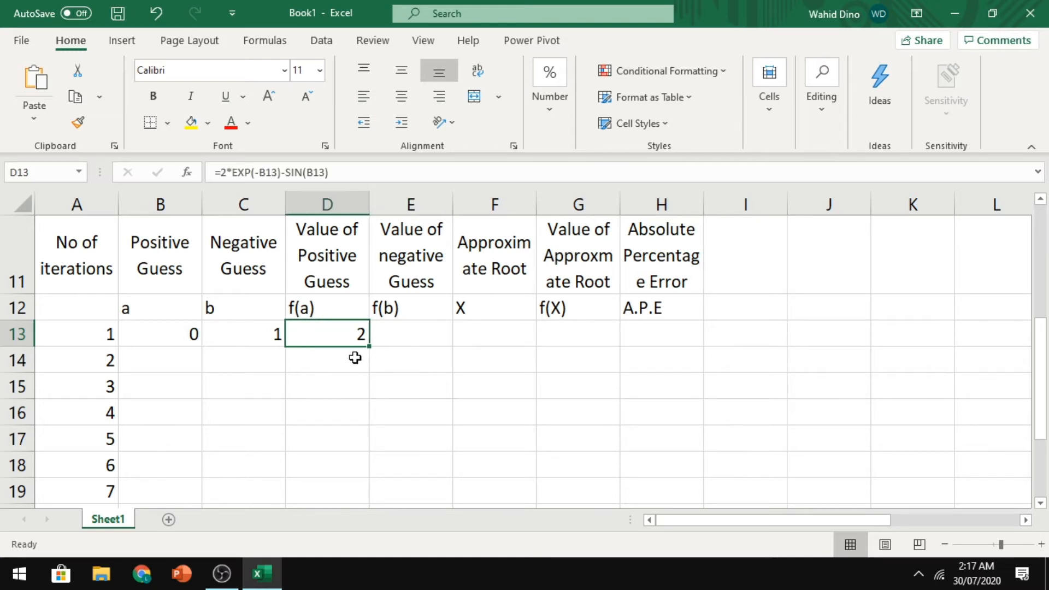
{"action": "left_click_drag", "start_coordinate": [372, 349], "coordinate": [431, 342]}
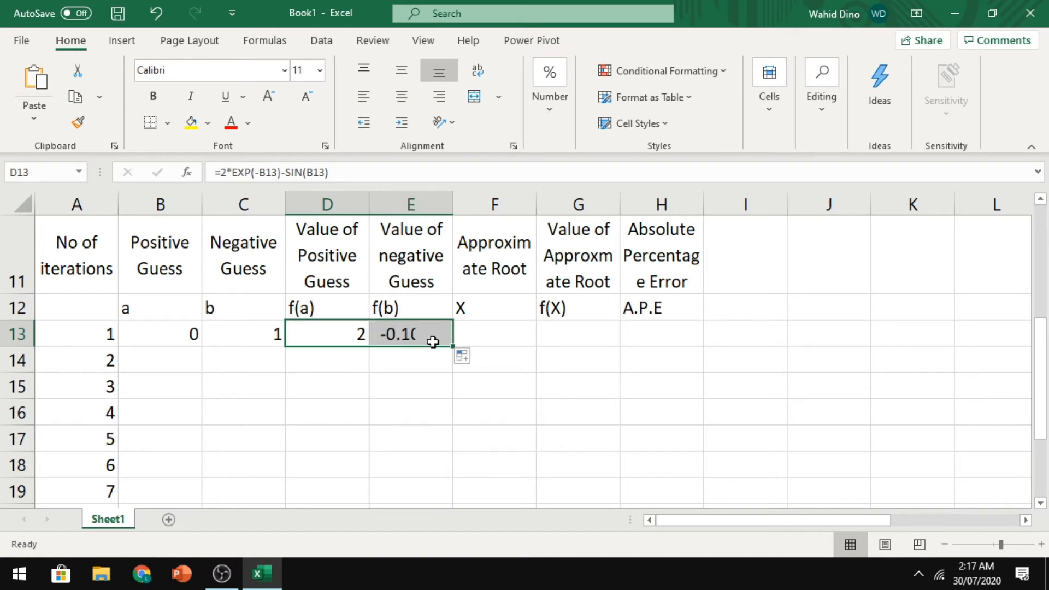
Step: Enter the formula =(B13+C13)/2 in cell F13 to compute the approximate root X for iteration 1
{"action": "left_click", "coordinate": [502, 335]}
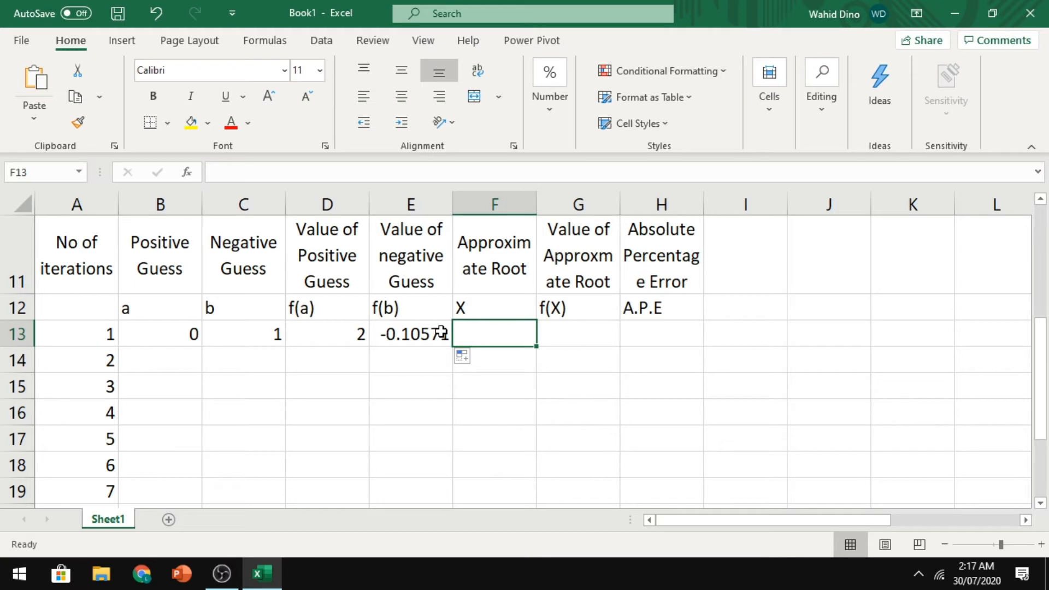
{"action": "left_click", "coordinate": [423, 333]}
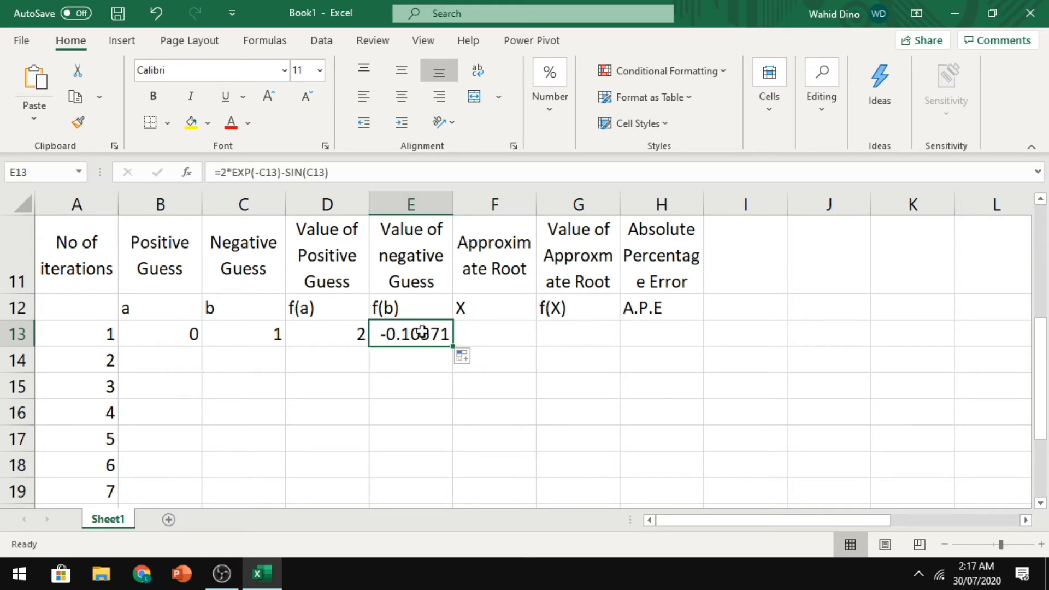
{"action": "left_click", "coordinate": [508, 328]}
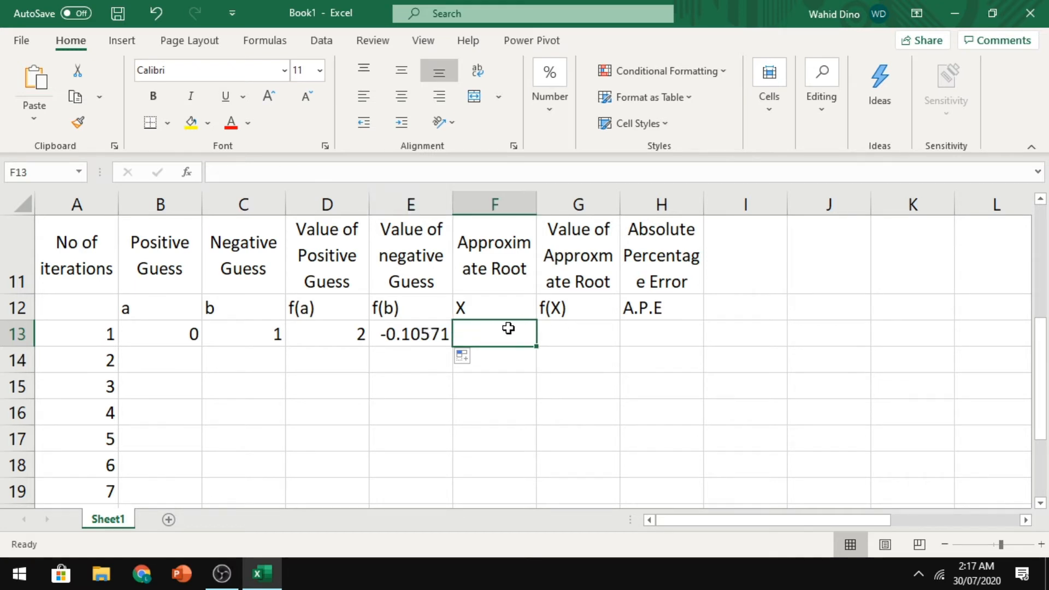
{"action": "type", "text": "="}
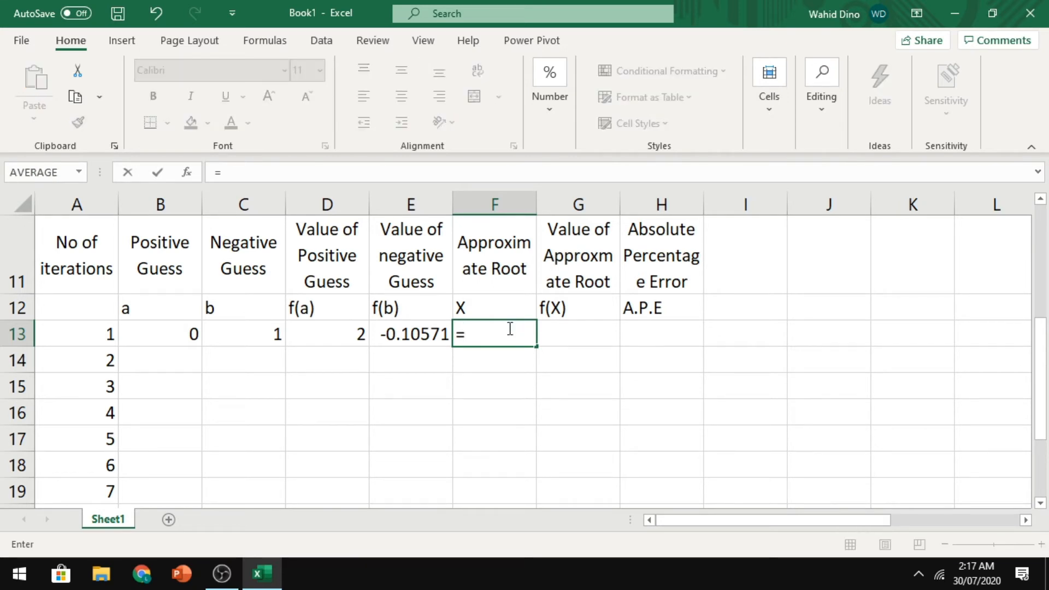
{"action": "type", "text": "("}
{"action": "left_click", "coordinate": [175, 332]}
{"action": "type", "text": "+"}
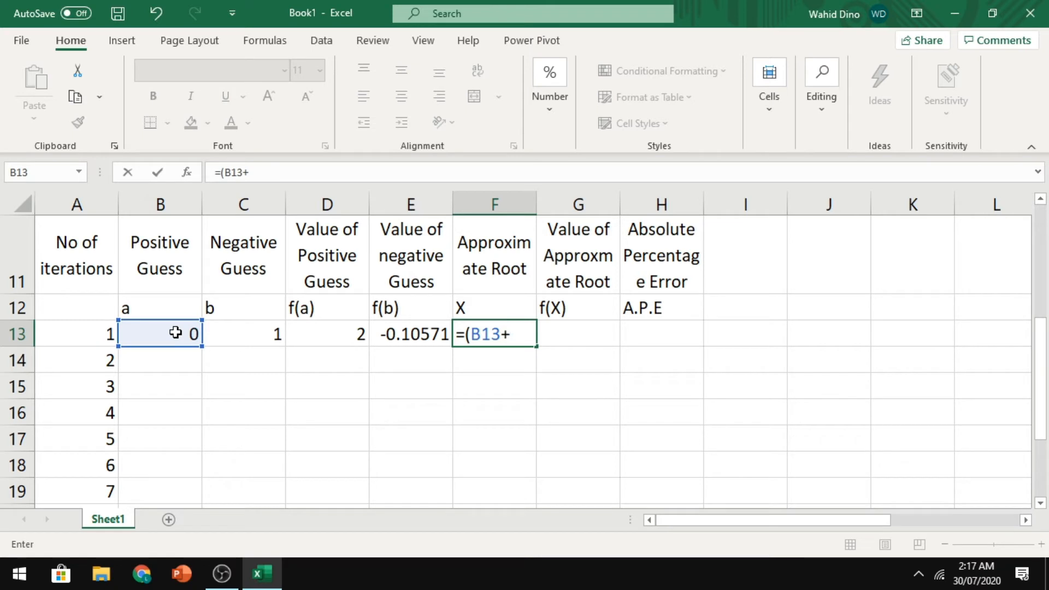
{"action": "left_click", "coordinate": [229, 337]}
{"action": "type", "text": ")"}
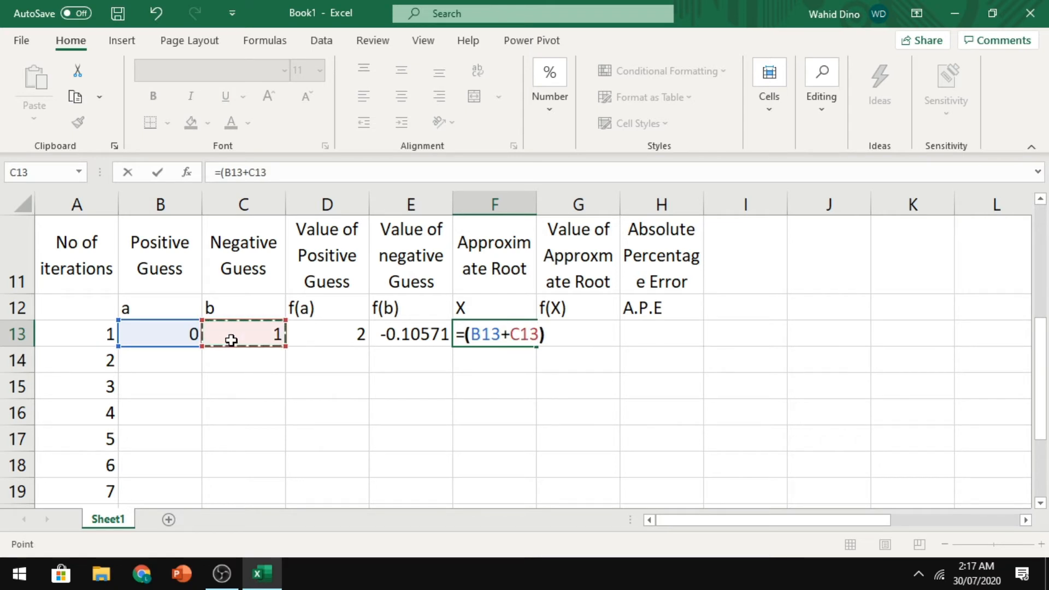
{"action": "type", "text": "/2"}
{"action": "key", "text": "Return"}
{"action": "key", "text": "Up"}
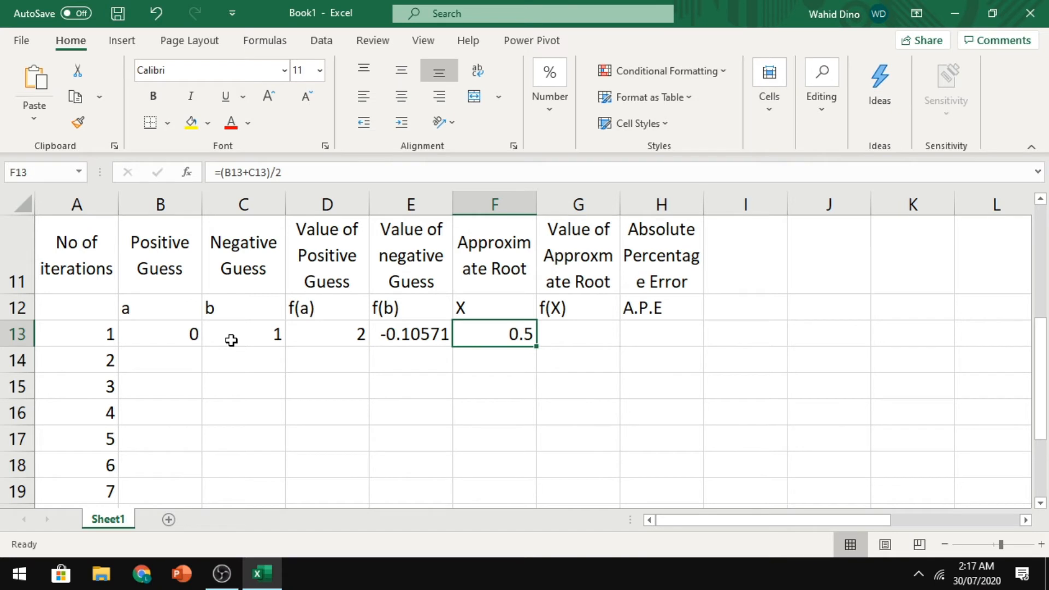
Step: Enter the formula =2*EXP(-F13)-SIN(F13) in cell G13 to evaluate f(X) at the approximate root
{"action": "key", "text": "Right"}
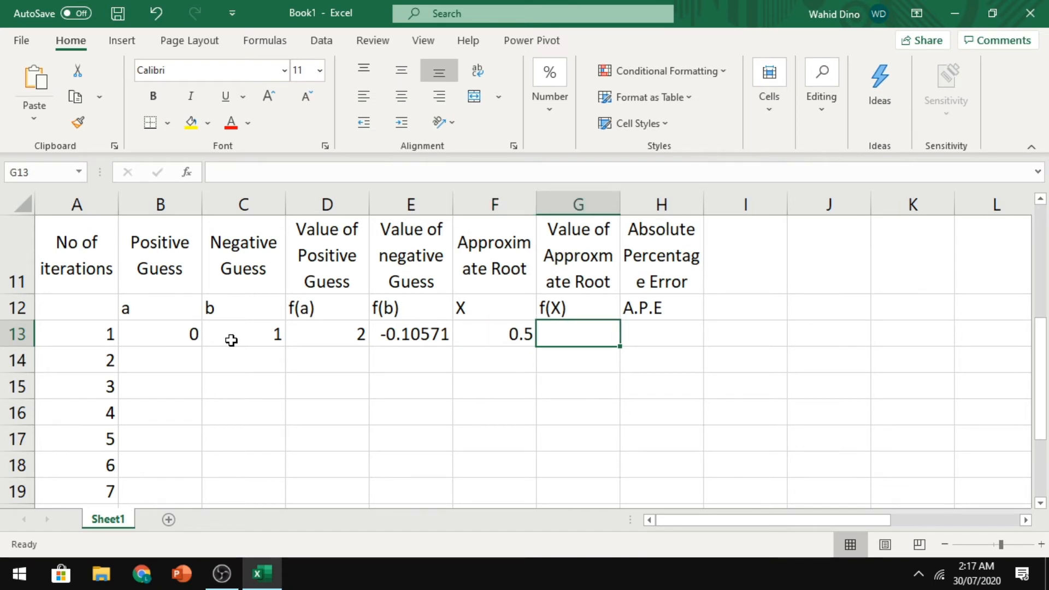
{"action": "type", "text": "="}
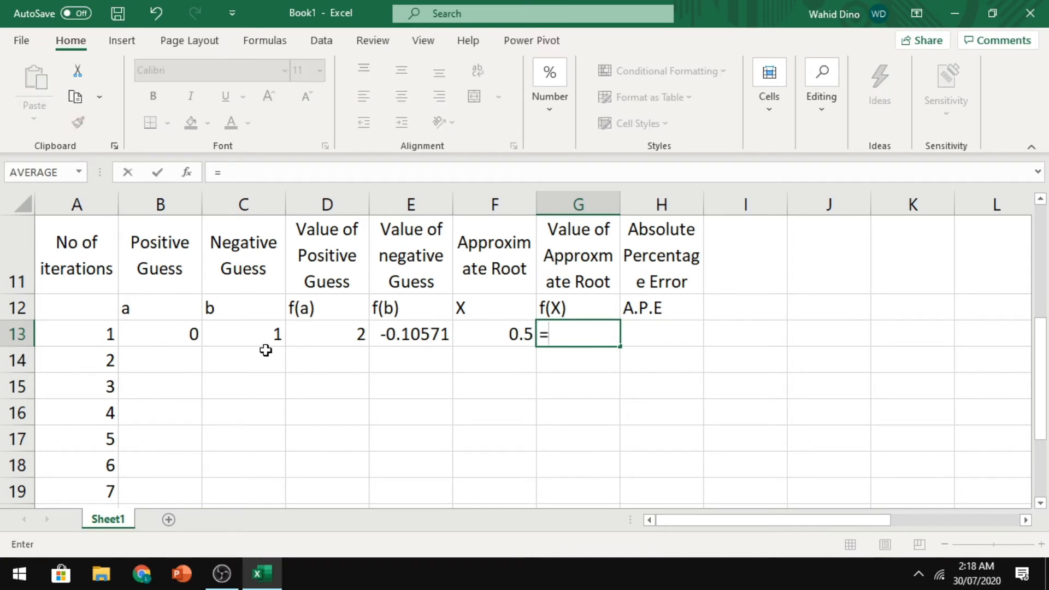
{"action": "type", "text": "2*E"}
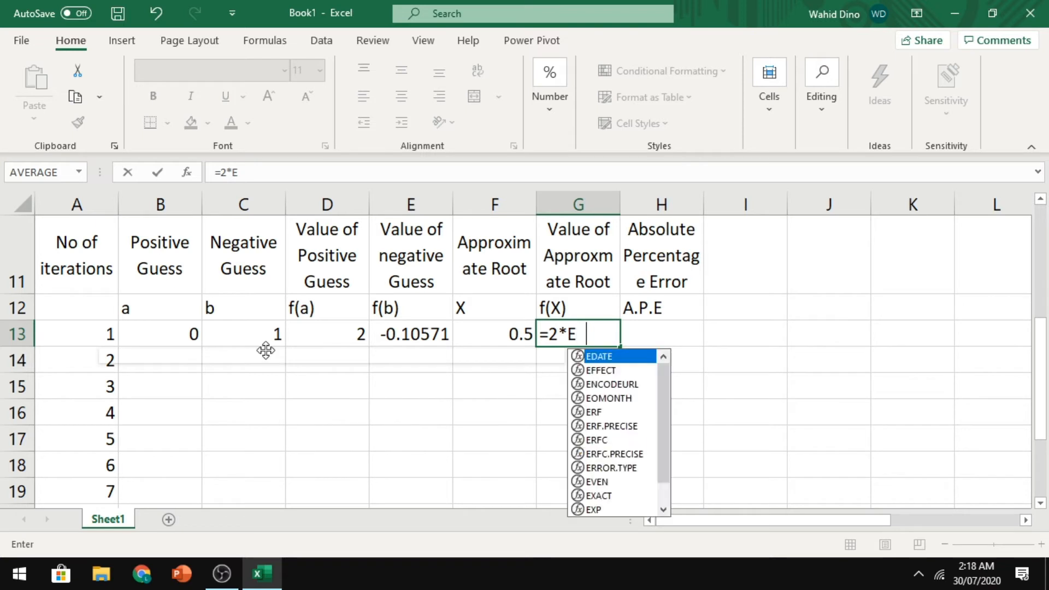
{"action": "type", "text": "XP(-"}
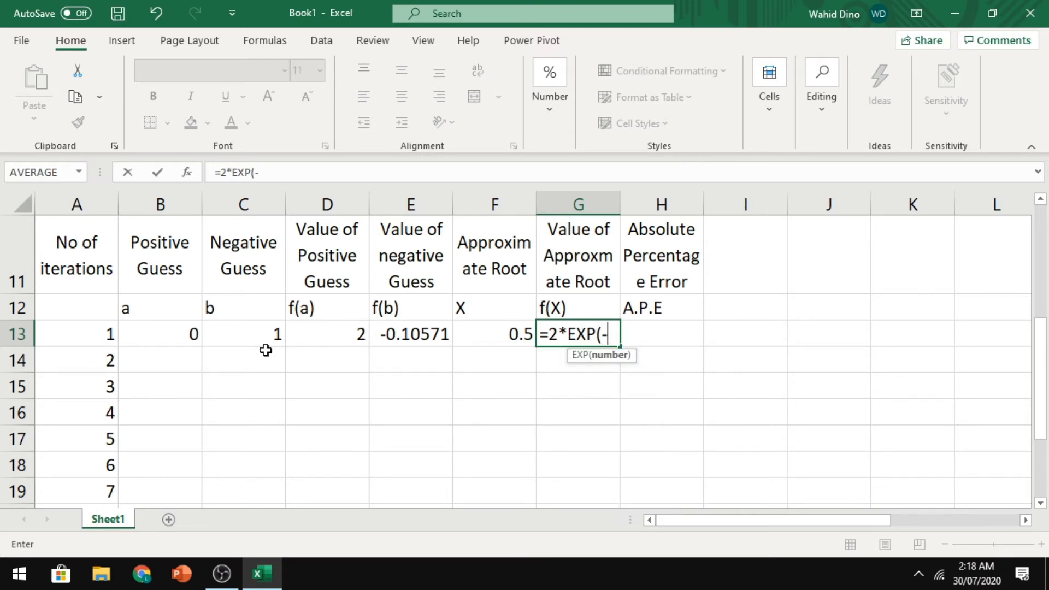
{"action": "left_click", "coordinate": [477, 330]}
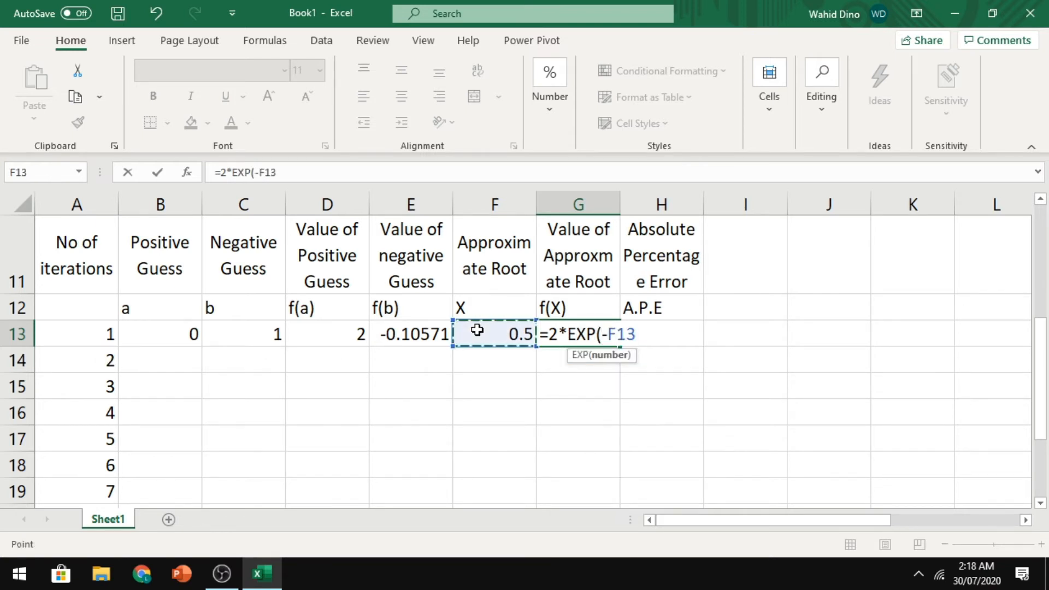
{"action": "type", "text": ")"}
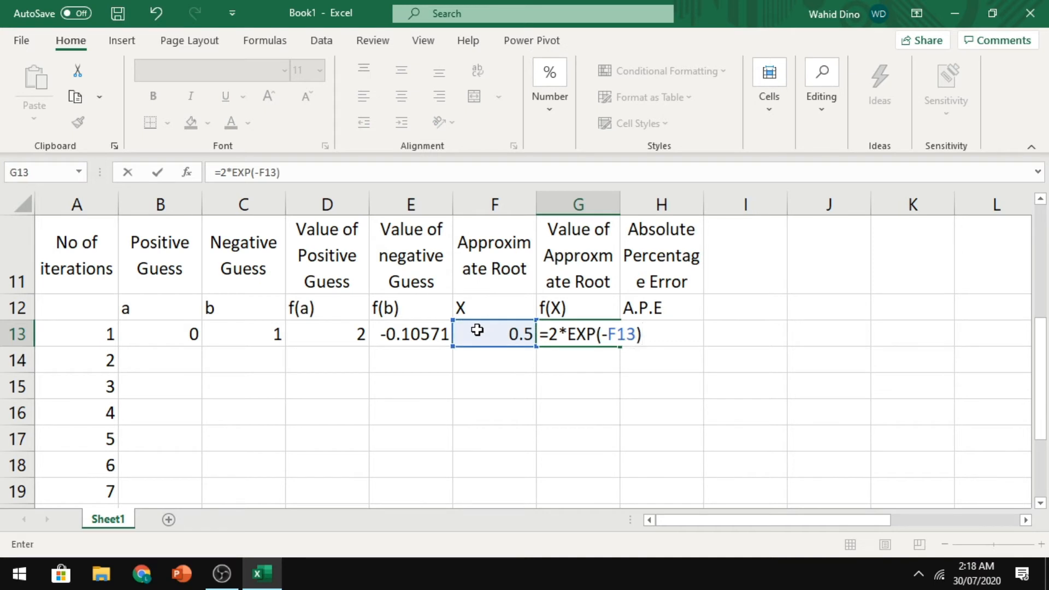
{"action": "type", "text": "-SIN"}
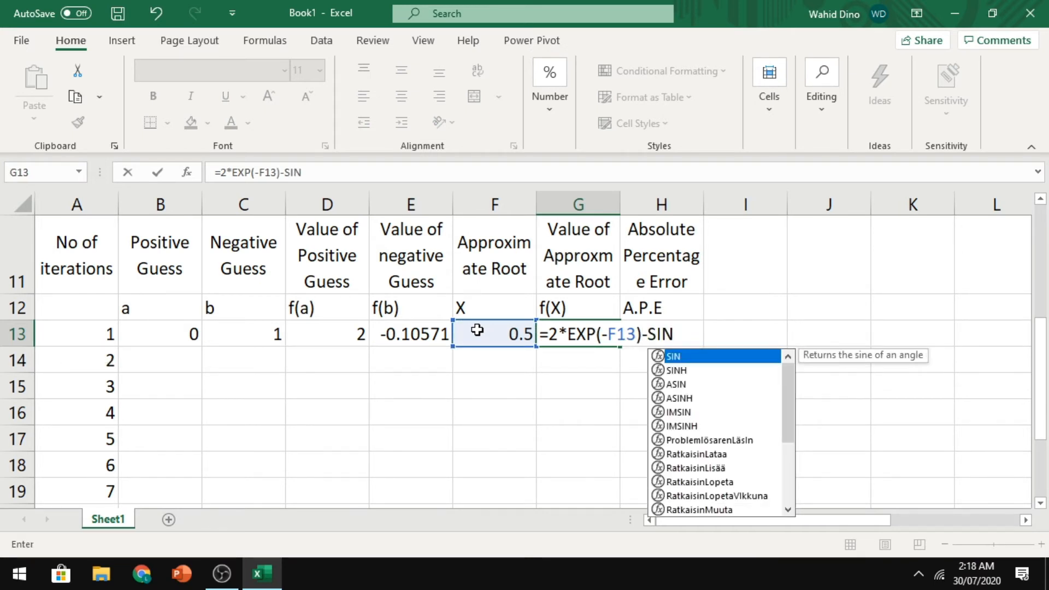
{"action": "type", "text": "("}
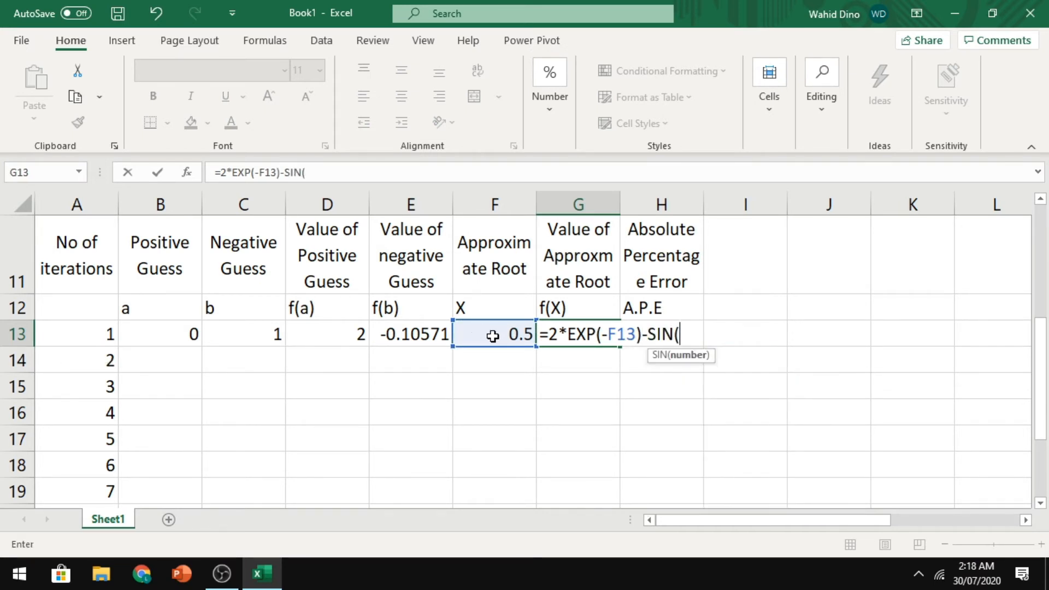
{"action": "left_click", "coordinate": [492, 335]}
{"action": "type", "text": ")"}
{"action": "key", "text": "Return"}
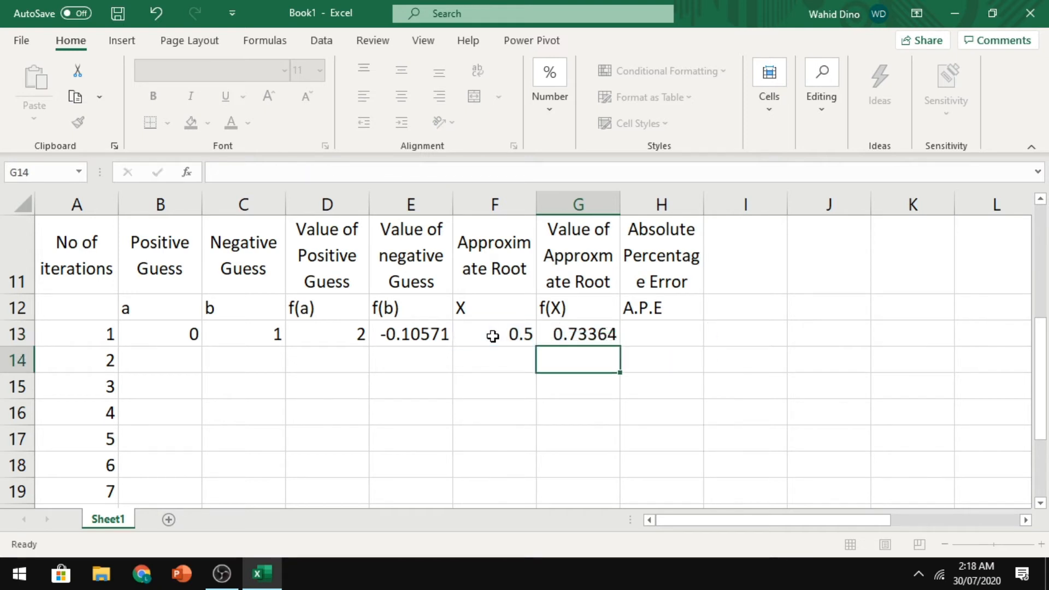
{"action": "key", "text": "Up"}
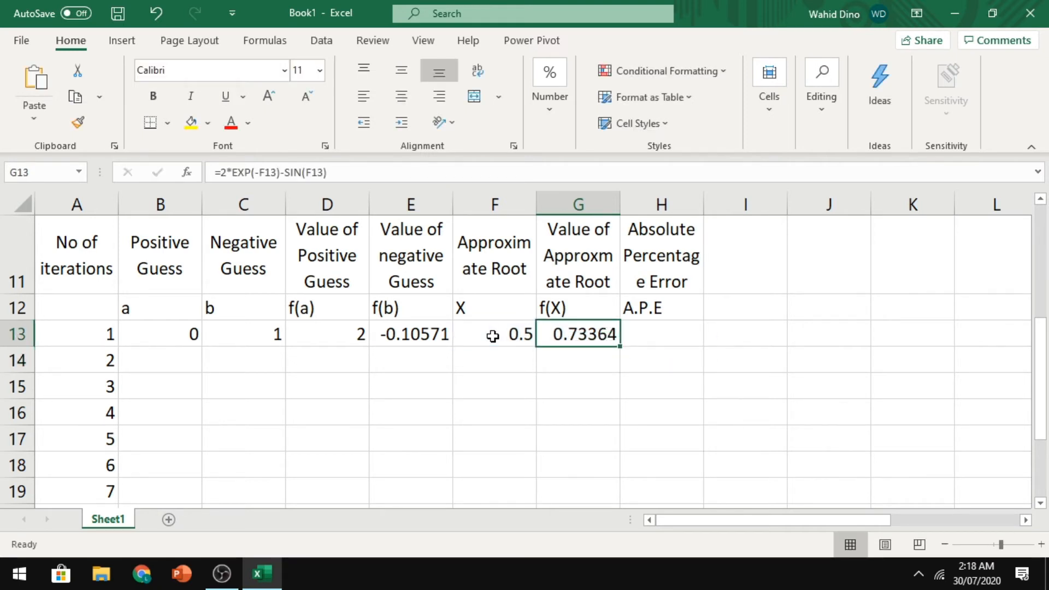
Step: Enter the formula =IF(G13>0,F13,B13) in cell B14 to choose the positive guess for iteration 2
{"action": "key", "text": "Down"}
{"action": "key", "text": "Left"}
{"action": "key", "text": "Left"}
{"action": "key", "text": "Left"}
{"action": "key", "text": "Left"}
{"action": "key", "text": "Left"}
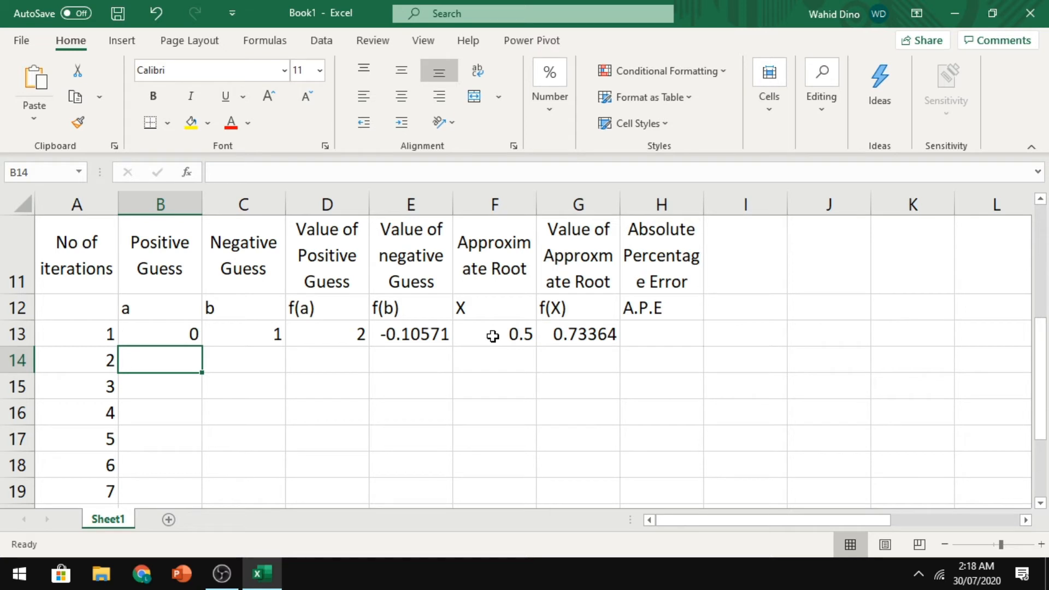
{"action": "type", "text": "=IF("}
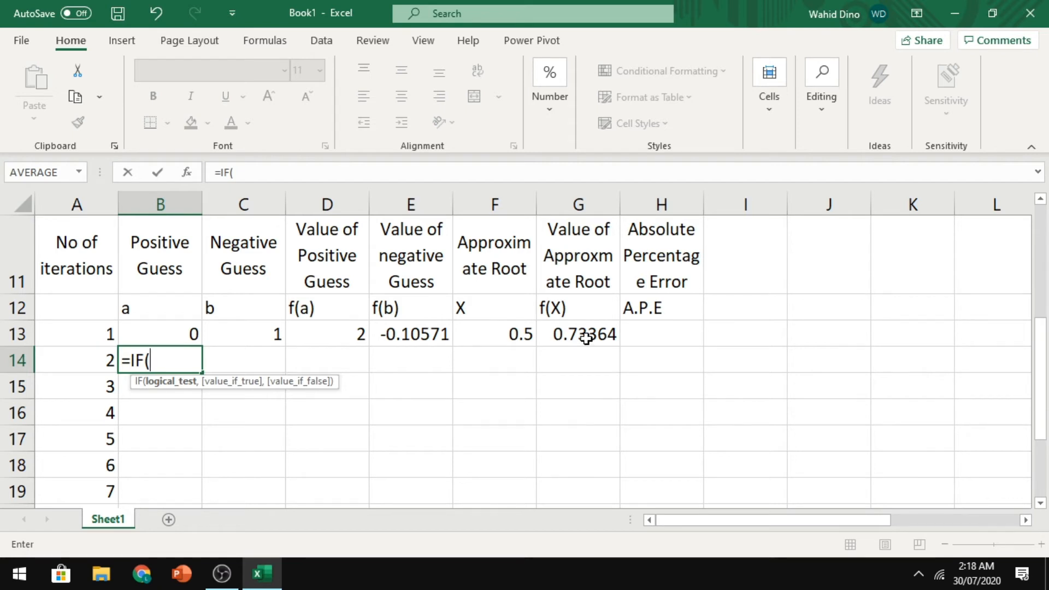
{"action": "left_click", "coordinate": [586, 337]}
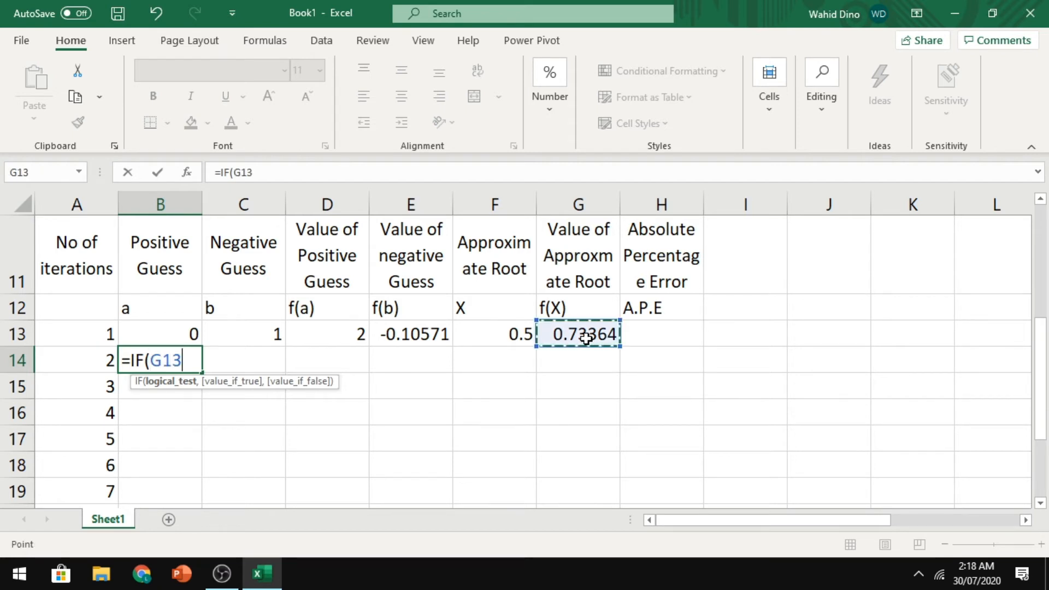
{"action": "type", "text": ">0"}
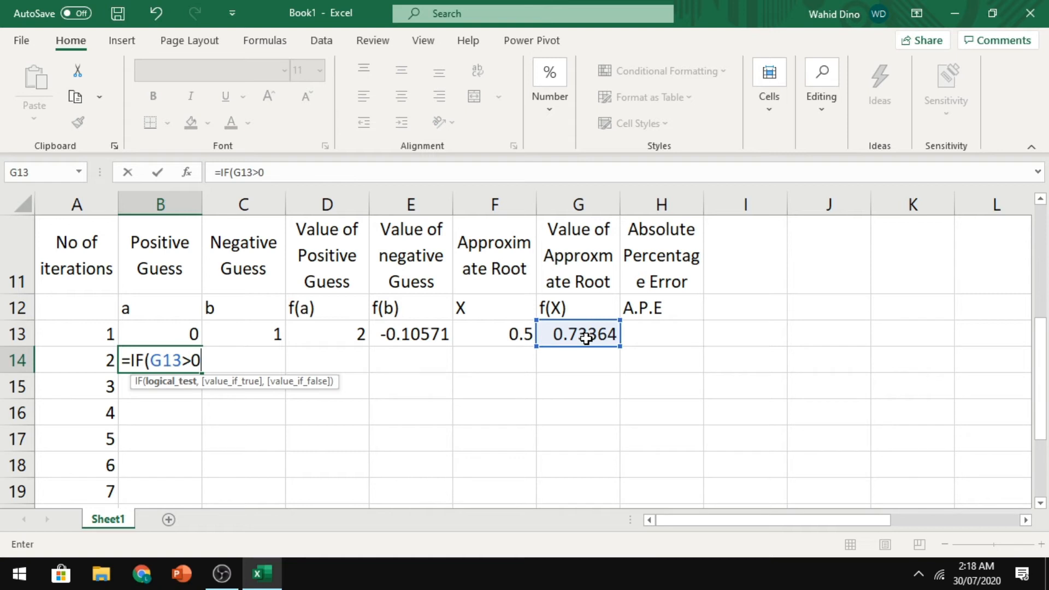
{"action": "type", "text": ","}
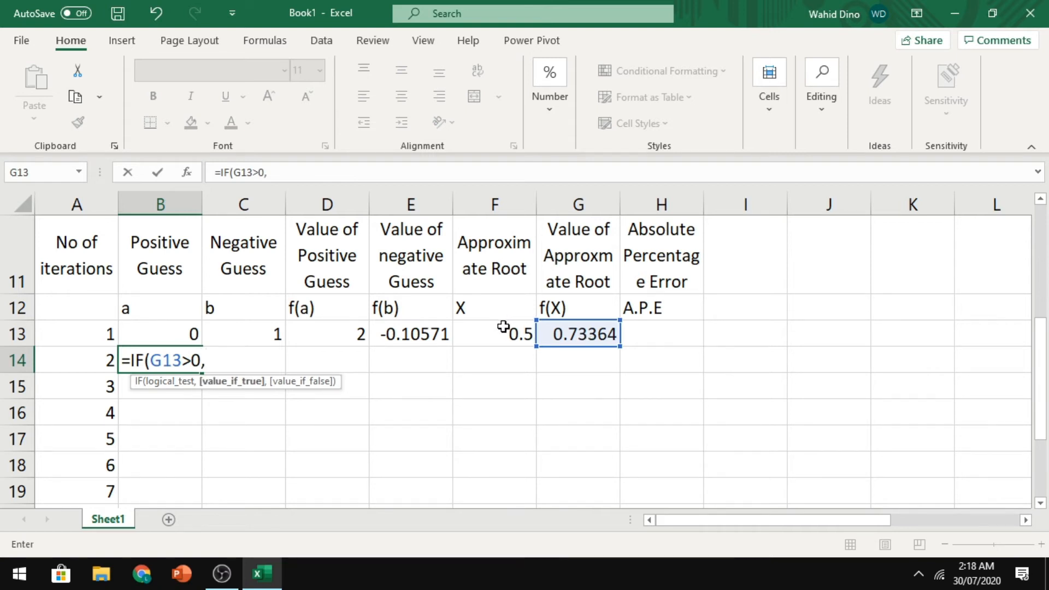
{"action": "left_click", "coordinate": [511, 334]}
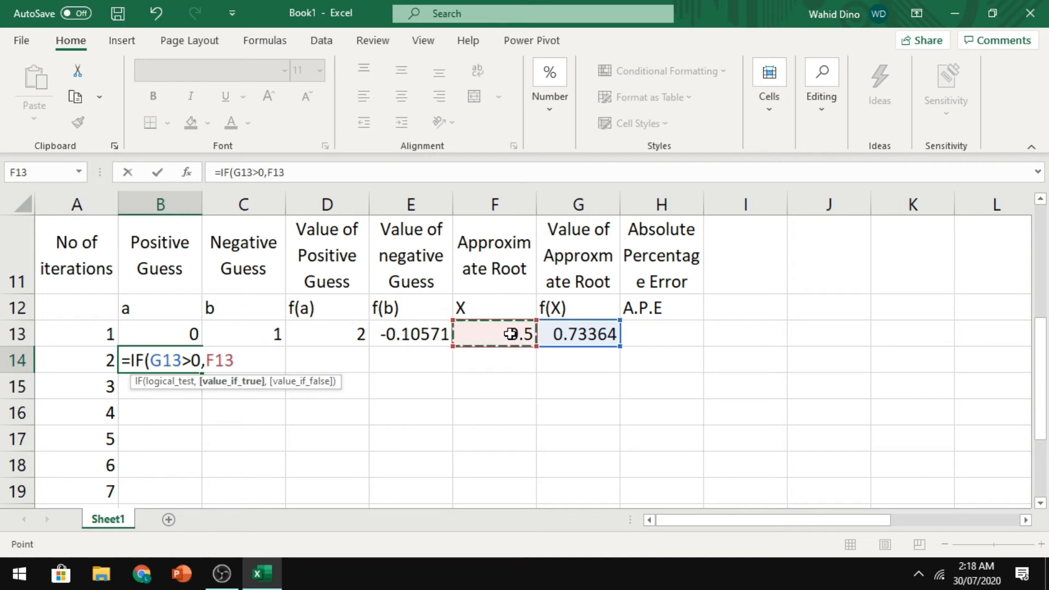
{"action": "type", "text": ","}
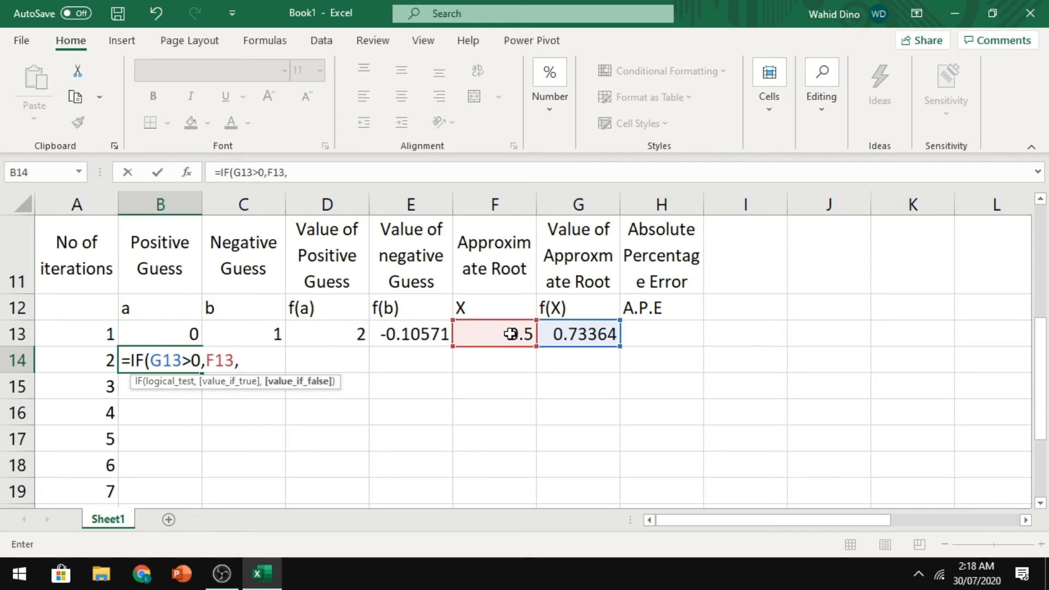
{"action": "left_click", "coordinate": [182, 334]}
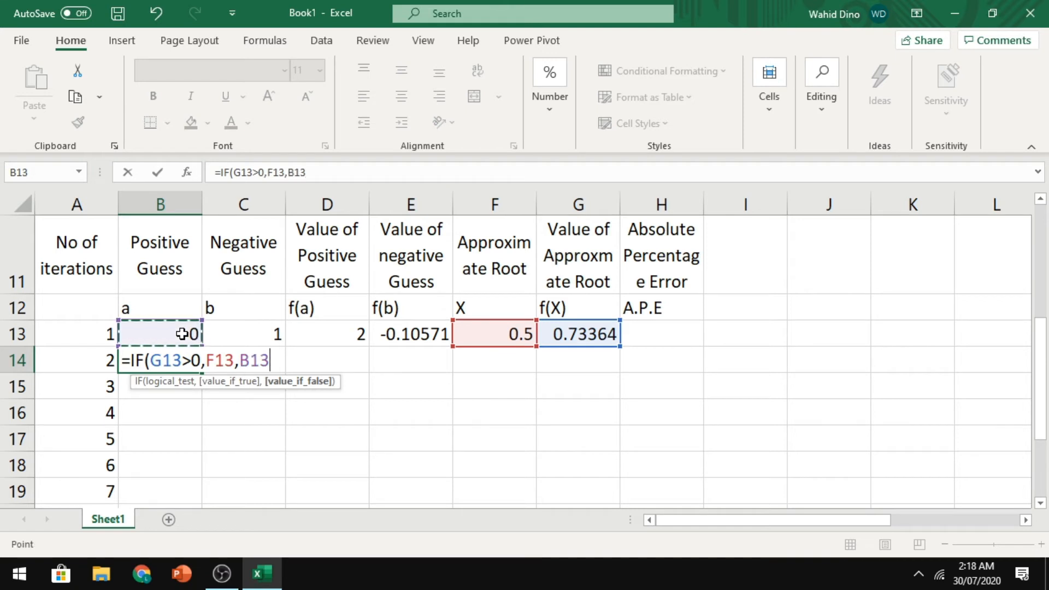
{"action": "type", "text": ")"}
{"action": "key", "text": "Return"}
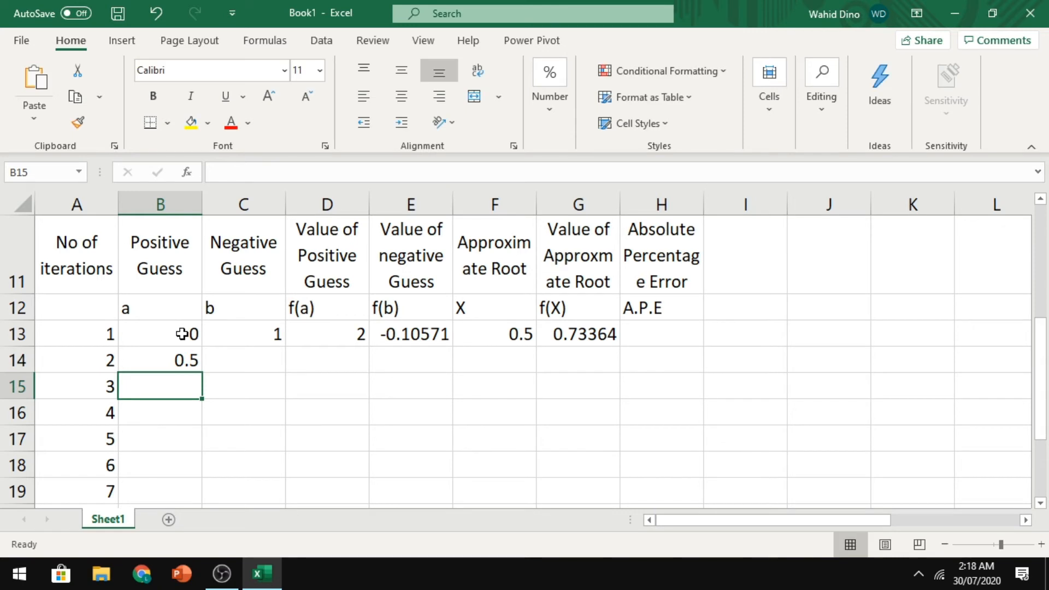
{"action": "key", "text": "Up"}
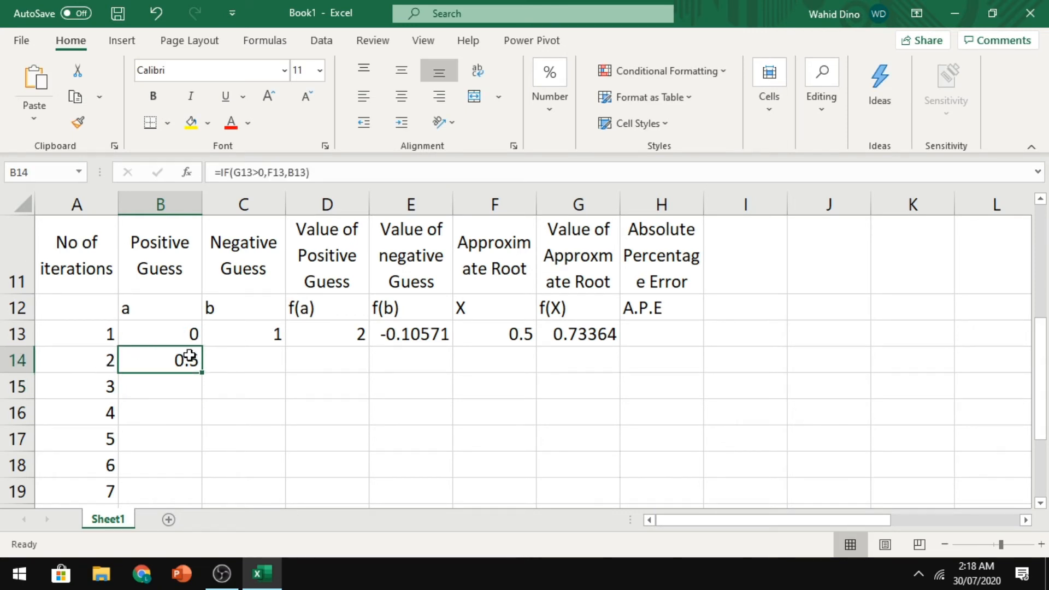
Step: Enter the formula =IF(G13<0,F13,C13) in cell C14 to choose the negative guess for iteration 2
{"action": "left_click", "coordinate": [222, 362]}
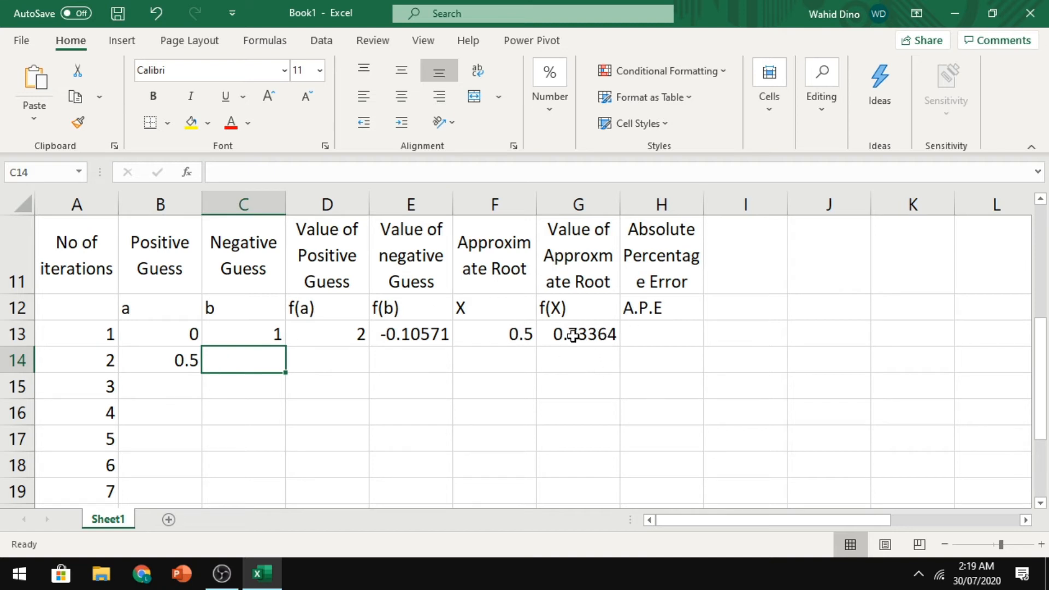
{"action": "type", "text": "=IF"}
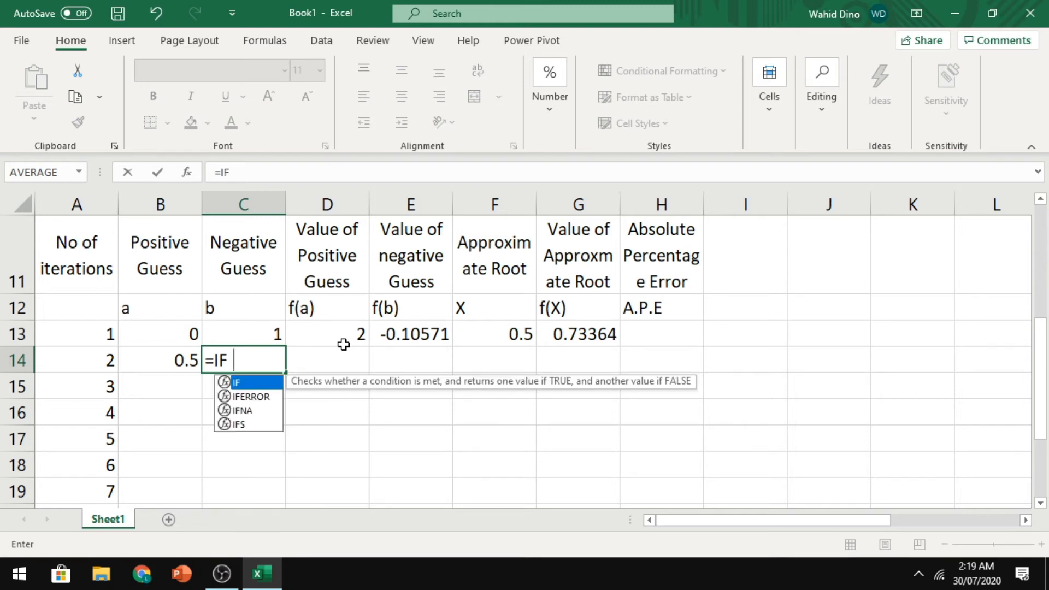
{"action": "type", "text": "("}
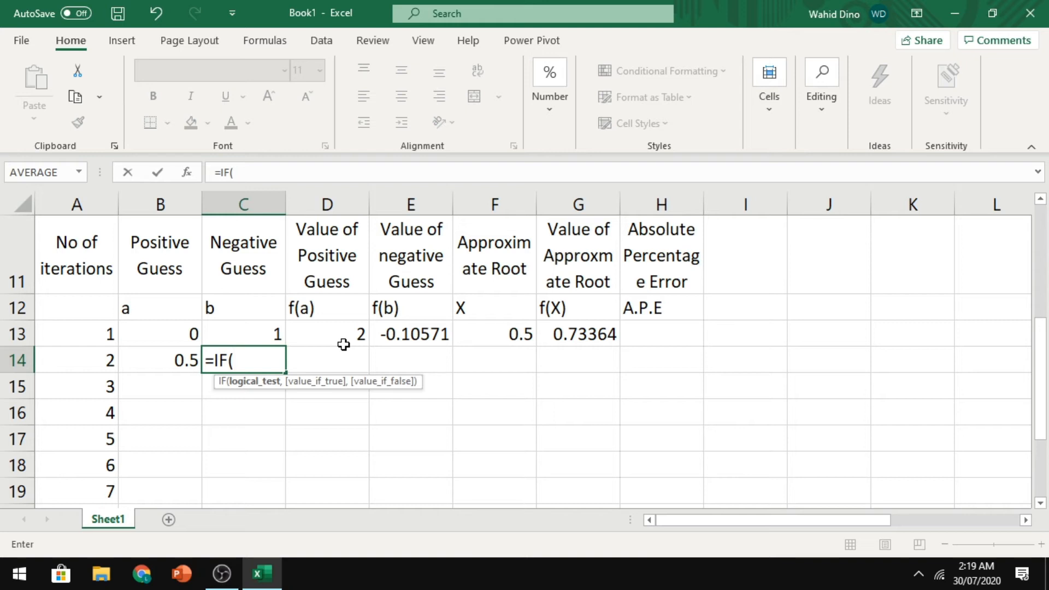
{"action": "left_click", "coordinate": [582, 334]}
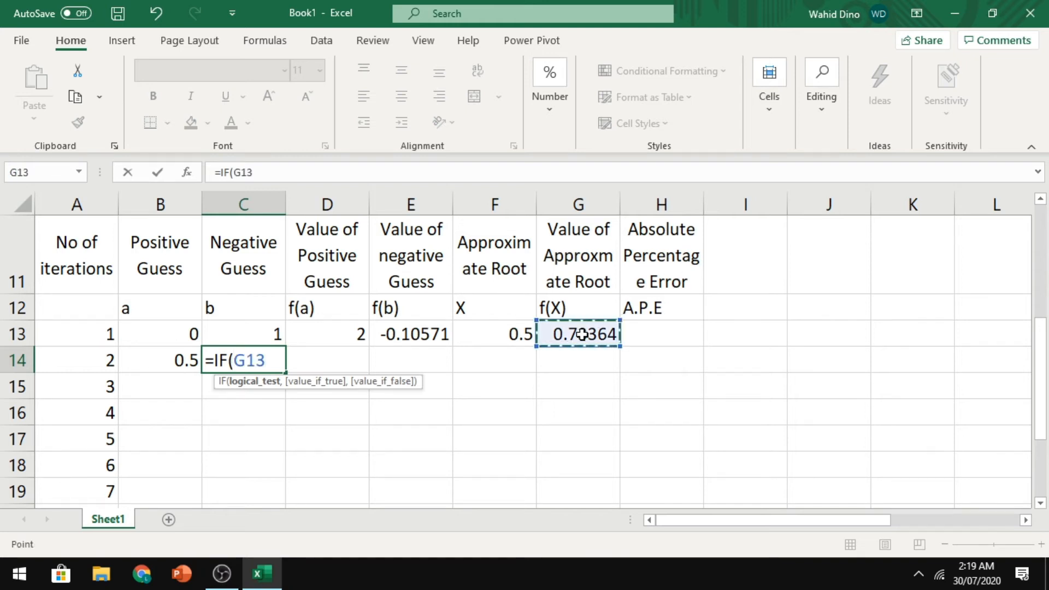
{"action": "type", "text": "<0,"}
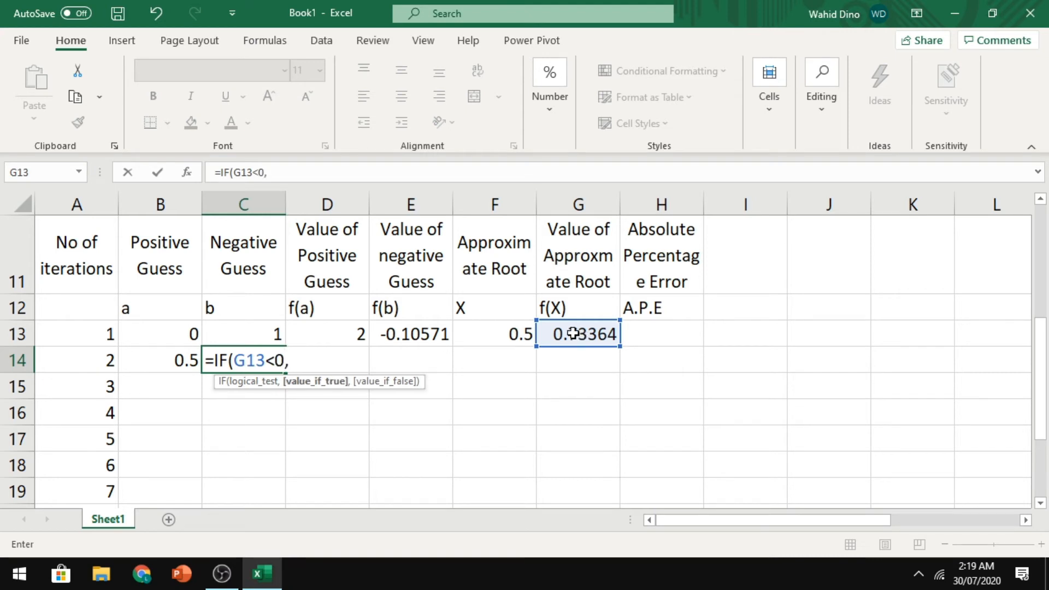
{"action": "left_click", "coordinate": [515, 336]}
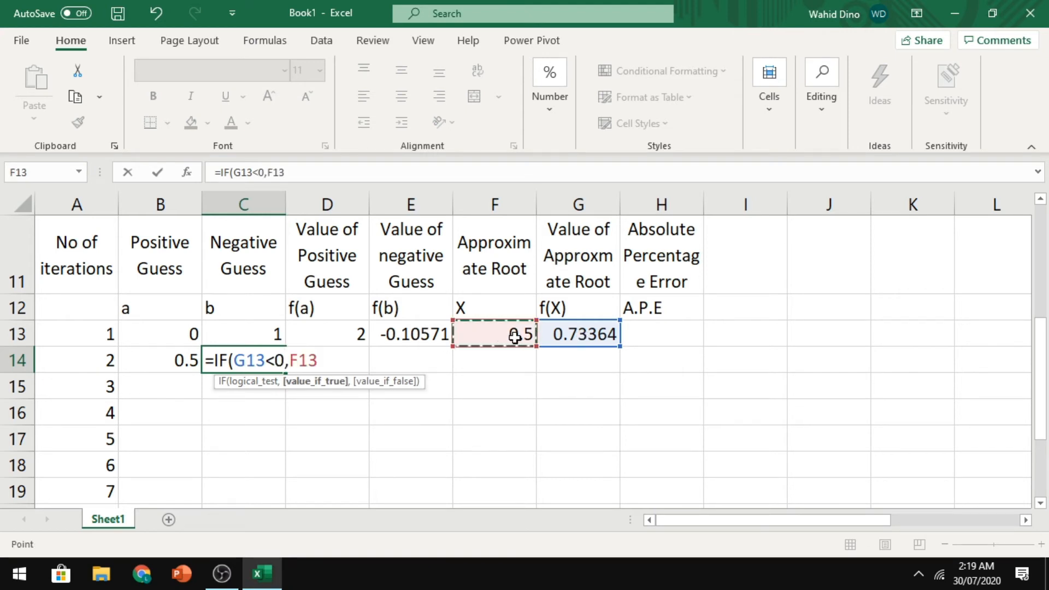
{"action": "type", "text": ","}
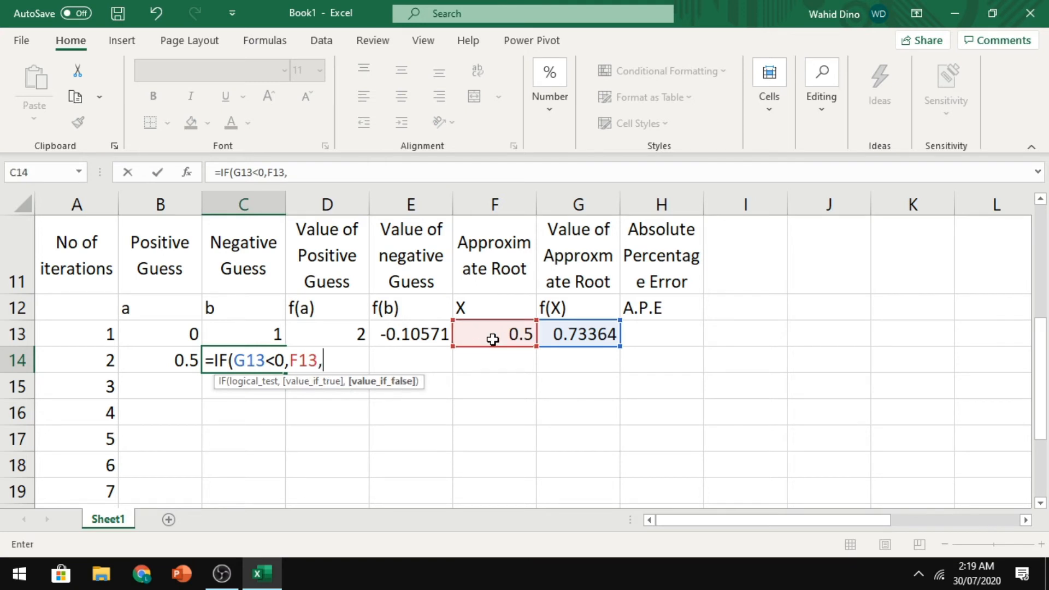
{"action": "left_click", "coordinate": [247, 328]}
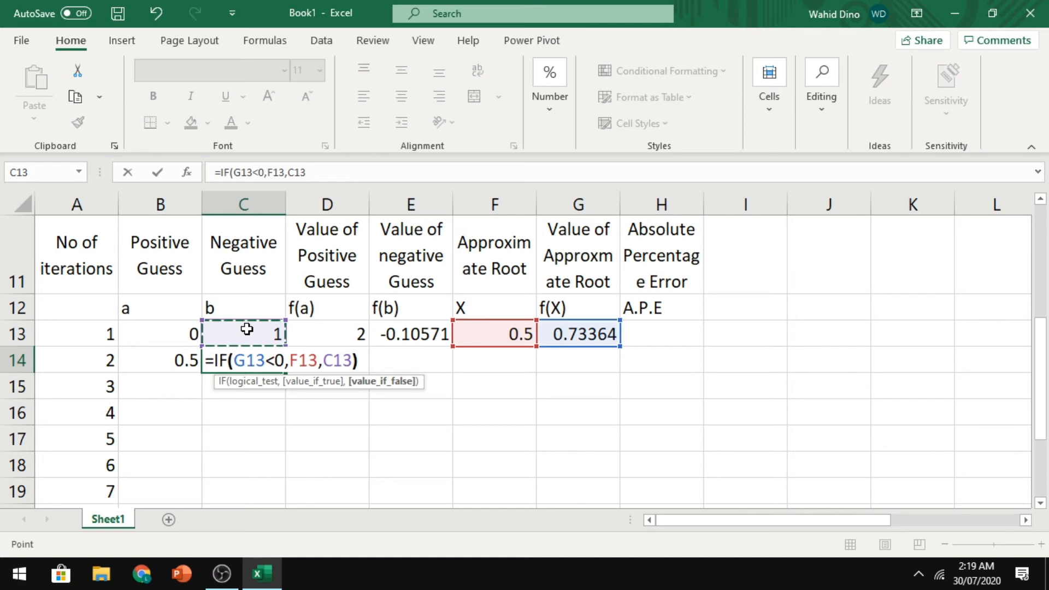
{"action": "type", "text": ")"}
{"action": "key", "text": "Return"}
{"action": "key", "text": "Up"}
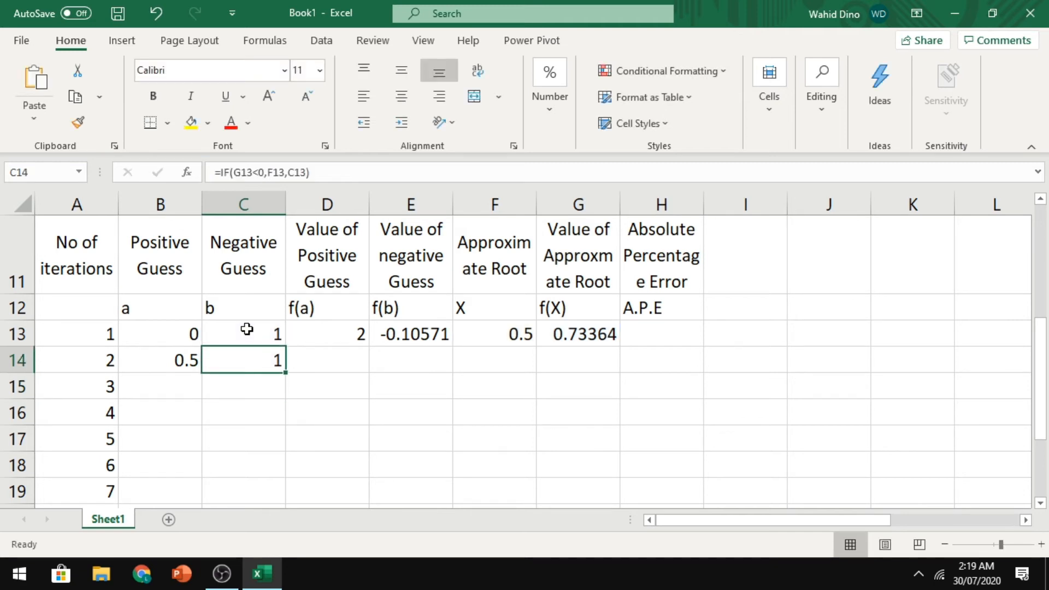
Step: Copy the f(a), f(b), X and f(X) formulas from D13:G13 down into row 14 for iteration 2
{"action": "key", "text": "Right"}
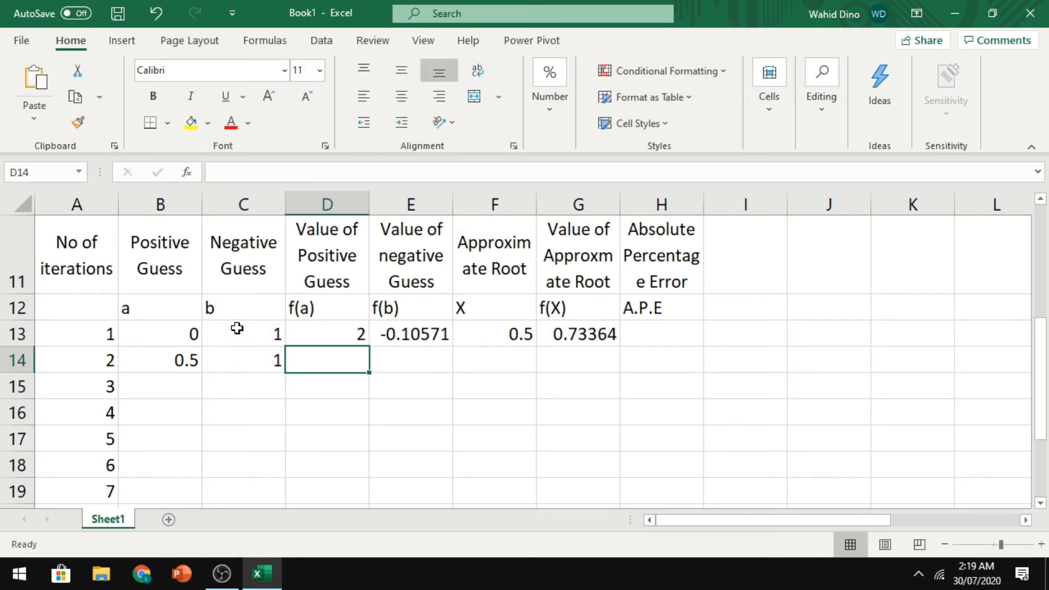
{"action": "left_click", "coordinate": [340, 331]}
{"action": "left_click_drag", "start_coordinate": [371, 346], "coordinate": [372, 360]}
{"action": "left_click", "coordinate": [430, 336]}
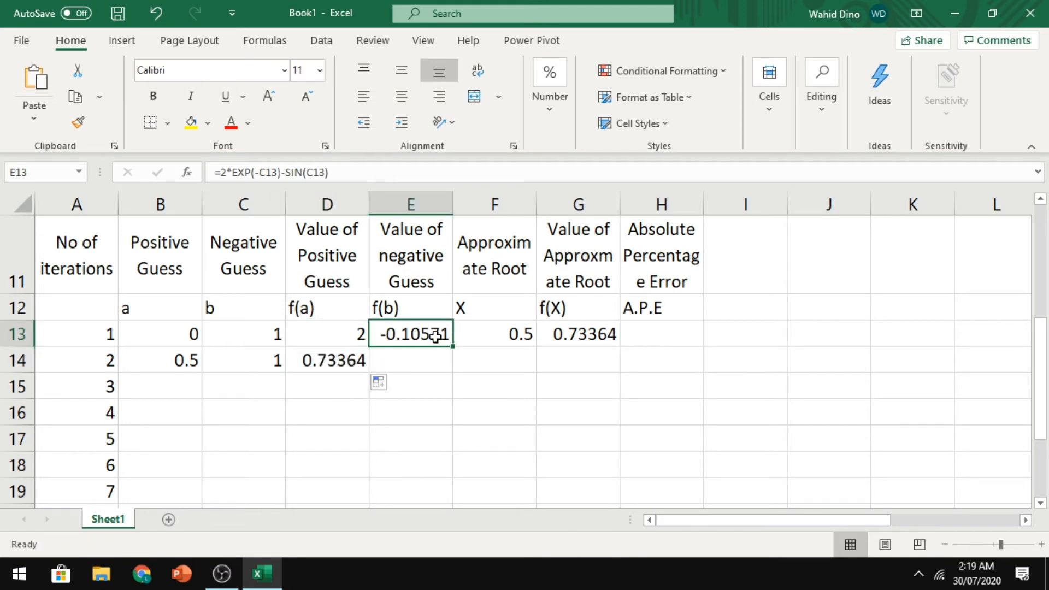
{"action": "left_click_drag", "start_coordinate": [454, 349], "coordinate": [451, 368]}
{"action": "left_click", "coordinate": [528, 339]}
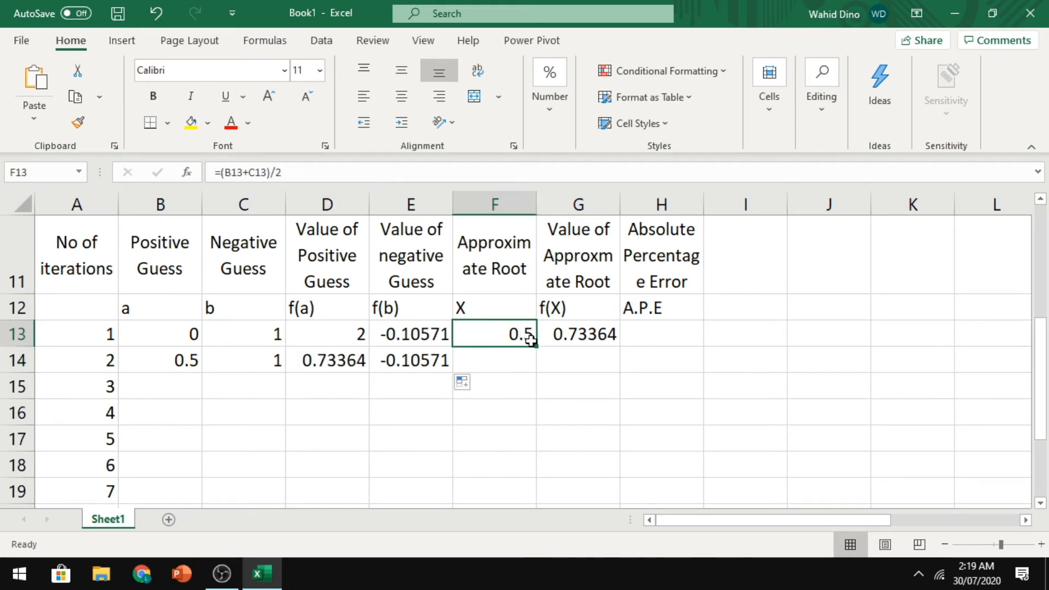
{"action": "left_click_drag", "start_coordinate": [540, 348], "coordinate": [538, 371]}
{"action": "left_click", "coordinate": [599, 338]}
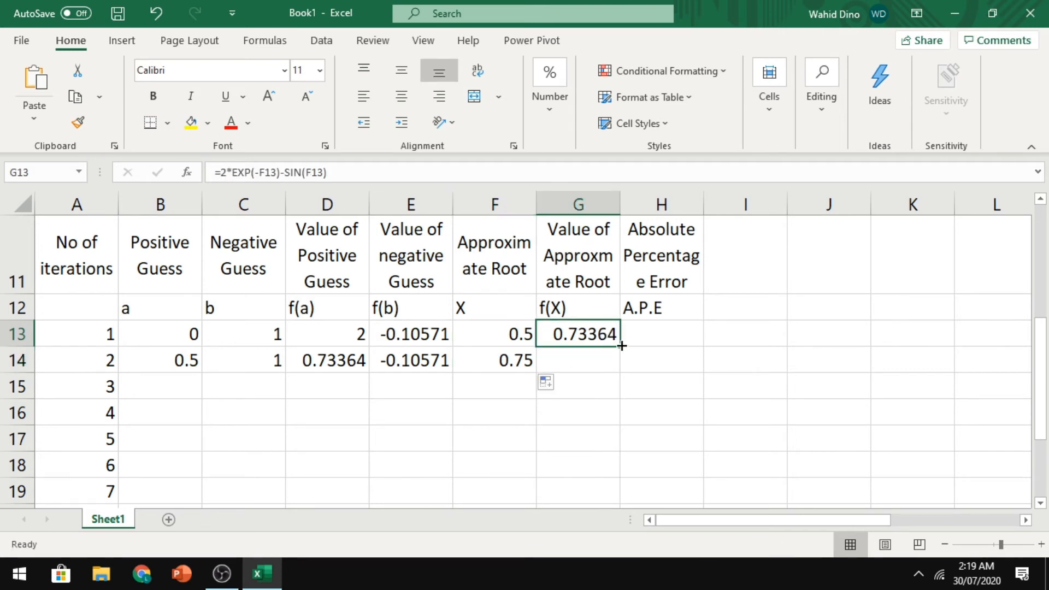
{"action": "left_click_drag", "start_coordinate": [624, 346], "coordinate": [623, 374]}
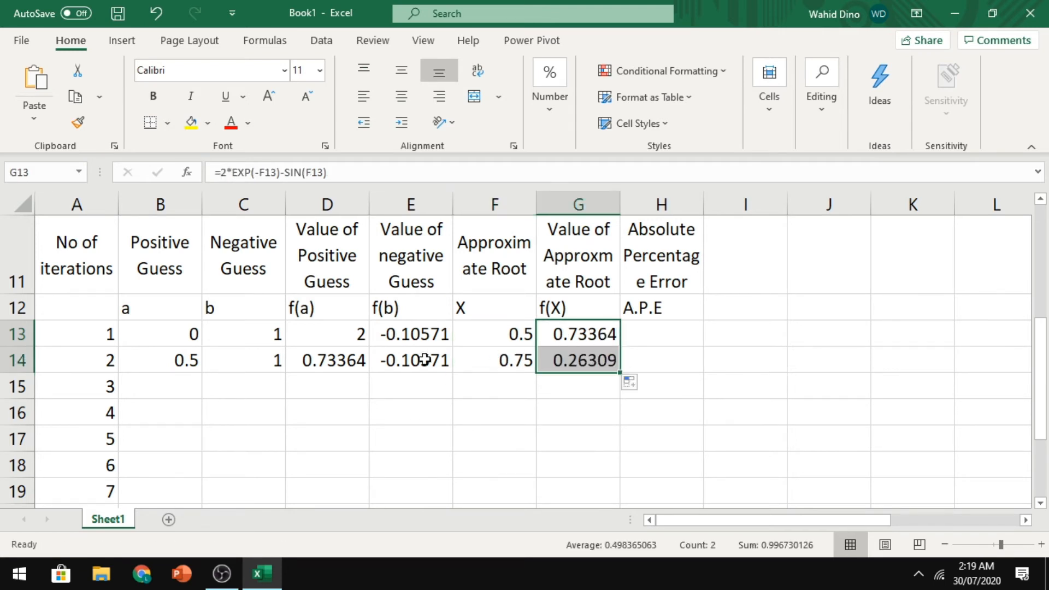
{"action": "left_click", "coordinate": [459, 393]}
Step: Enter the formula =ABS(F14-F13) in cell H14 to compute the absolute error for iteration 2
{"action": "left_click", "coordinate": [654, 356]}
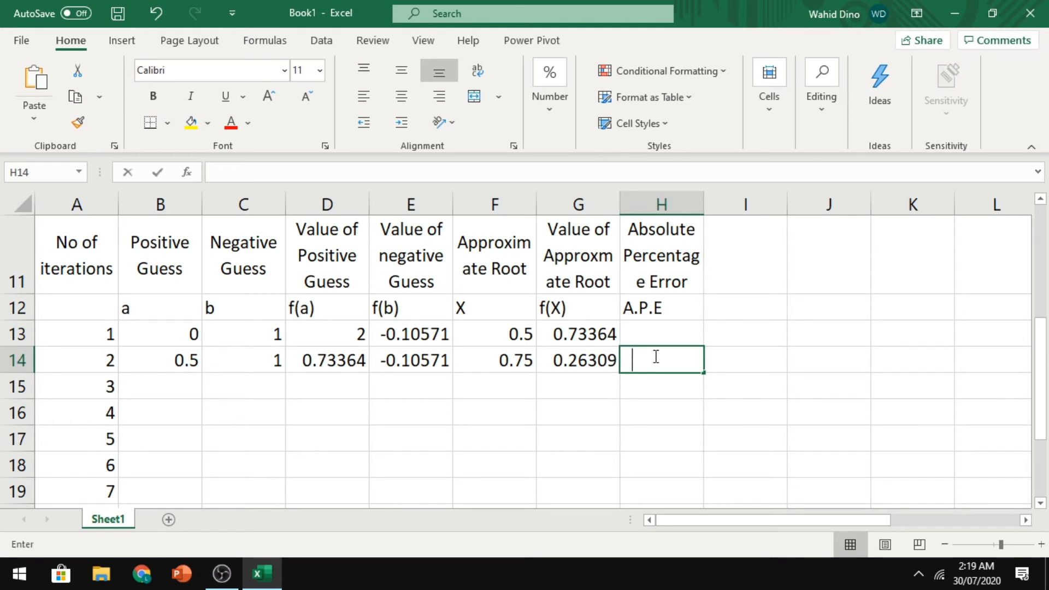
{"action": "type", "text": "="}
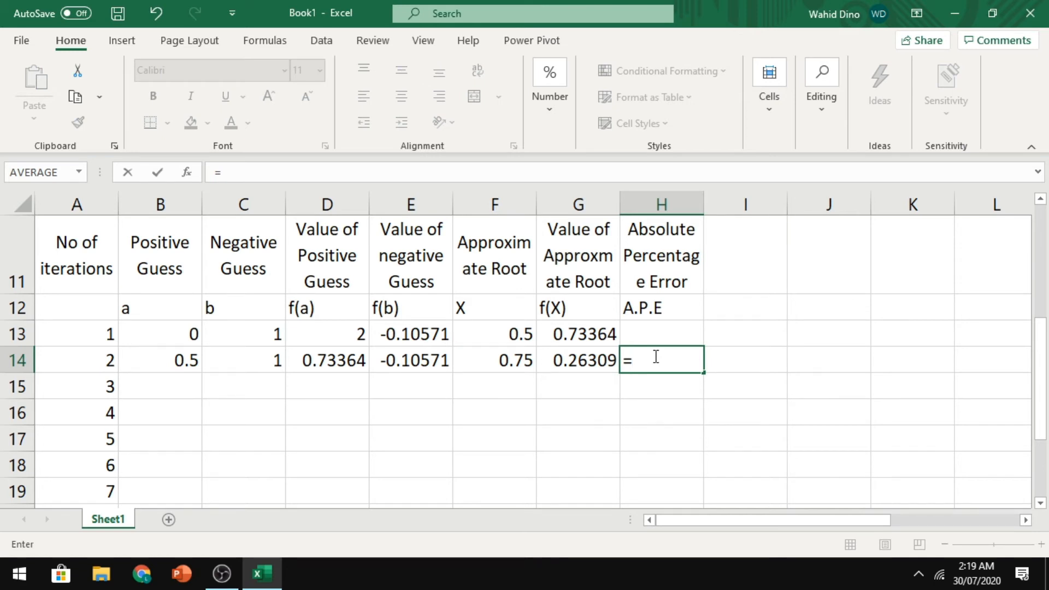
{"action": "type", "text": "ABS("}
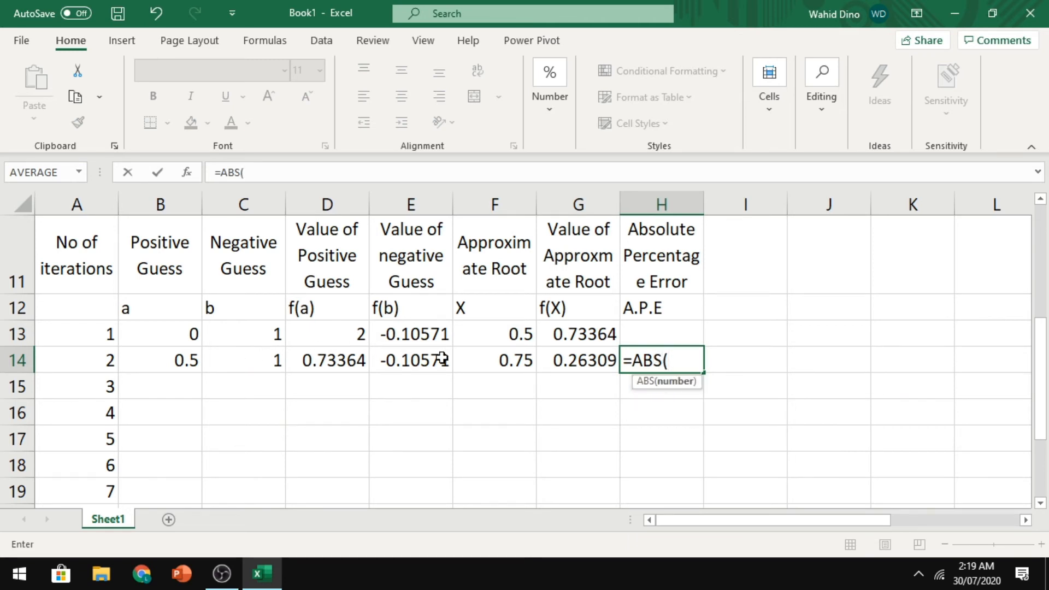
{"action": "left_click", "coordinate": [520, 361]}
{"action": "type", "text": "-"}
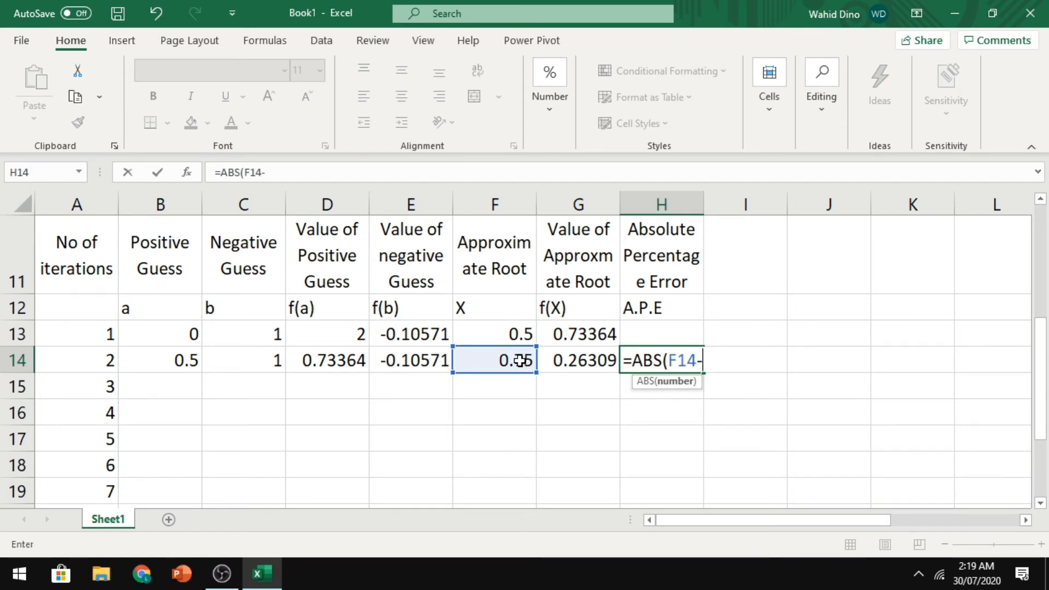
{"action": "left_click", "coordinate": [517, 337]}
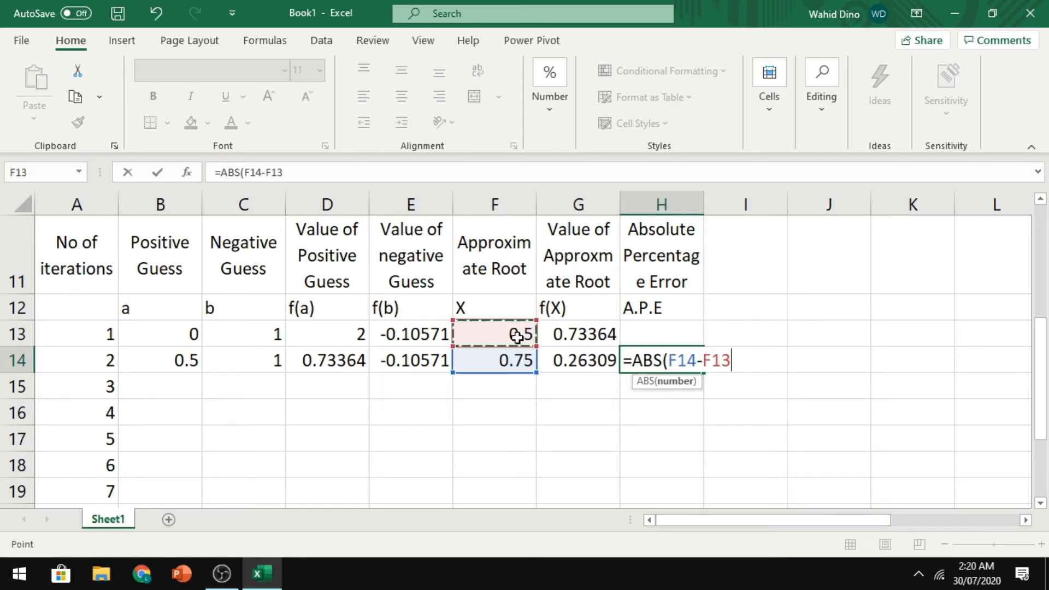
{"action": "key", "text": "Return"}
{"action": "key", "text": "Up"}
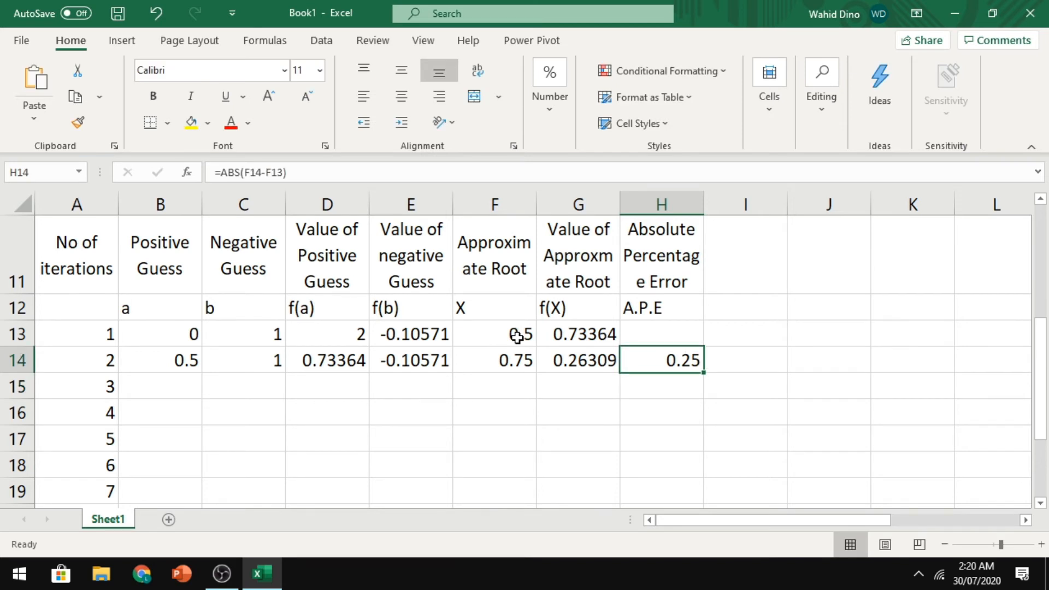
Step: Format the error in cell H14 as a percentage with four decimal places
{"action": "left_click", "coordinate": [541, 132]}
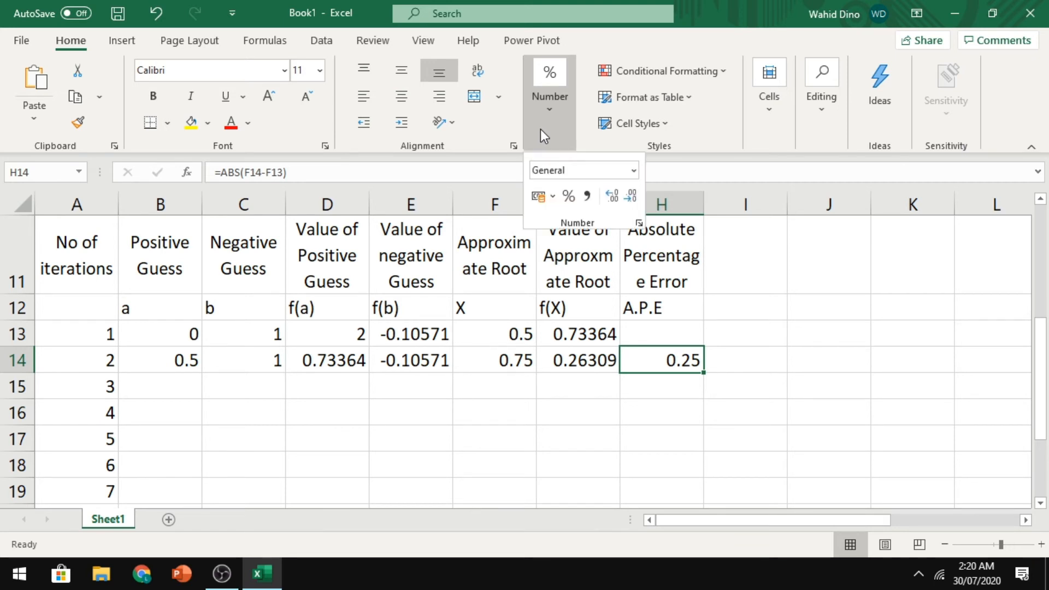
{"action": "left_click", "coordinate": [570, 197]}
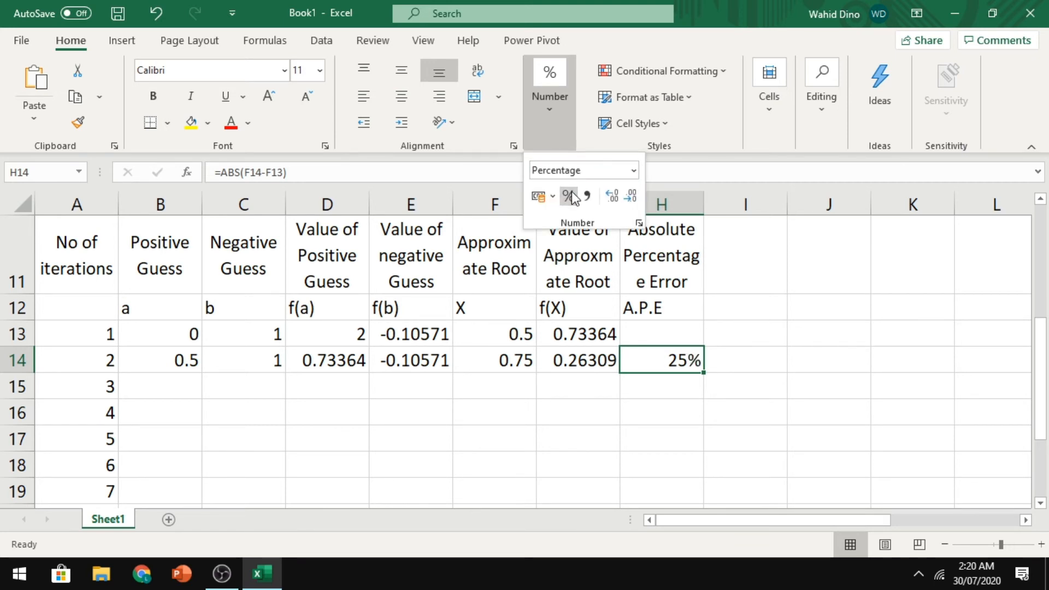
{"action": "left_click", "coordinate": [611, 196]}
{"action": "left_click", "coordinate": [611, 196]}
{"action": "left_click", "coordinate": [611, 196]}
{"action": "left_click", "coordinate": [611, 196]}
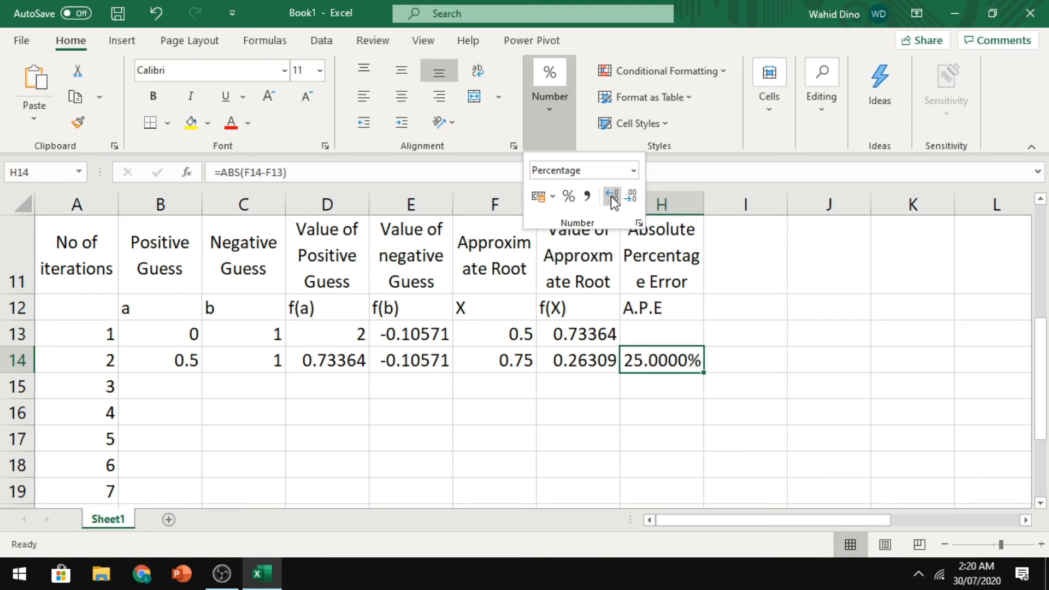
{"action": "left_click", "coordinate": [676, 404]}
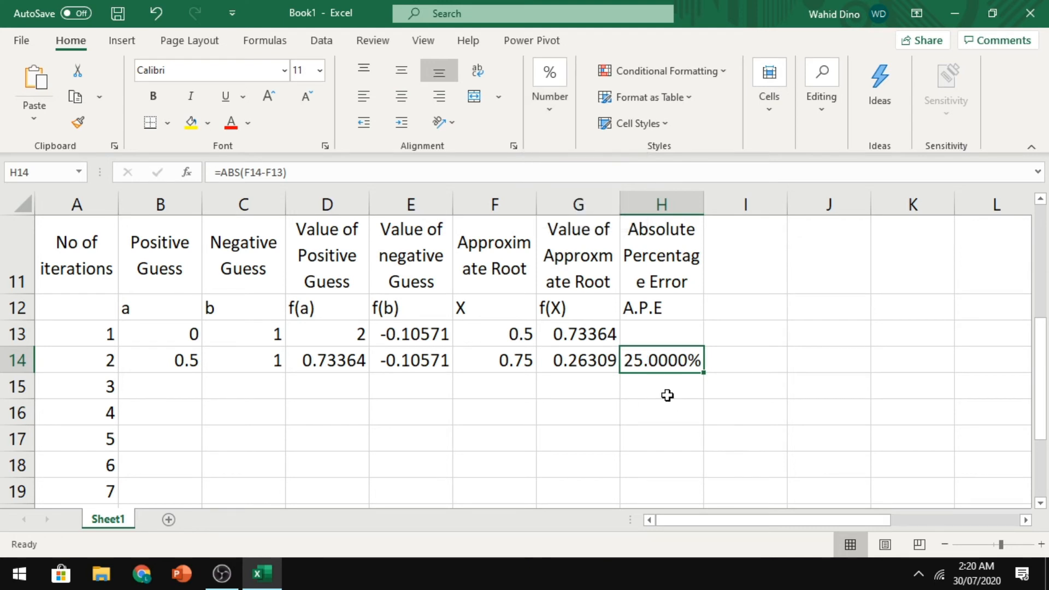
{"action": "left_click", "coordinate": [653, 385]}
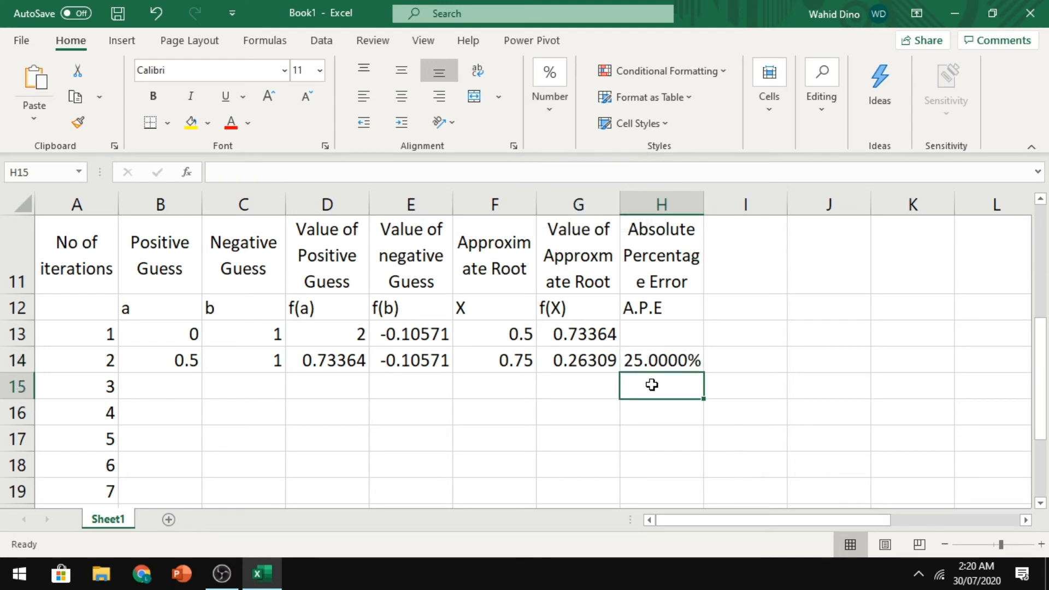
Step: Fill the iteration 2 formulas in B14:H14 down through row 26 to compute iterations 3 to 14
{"action": "left_click", "coordinate": [181, 363]}
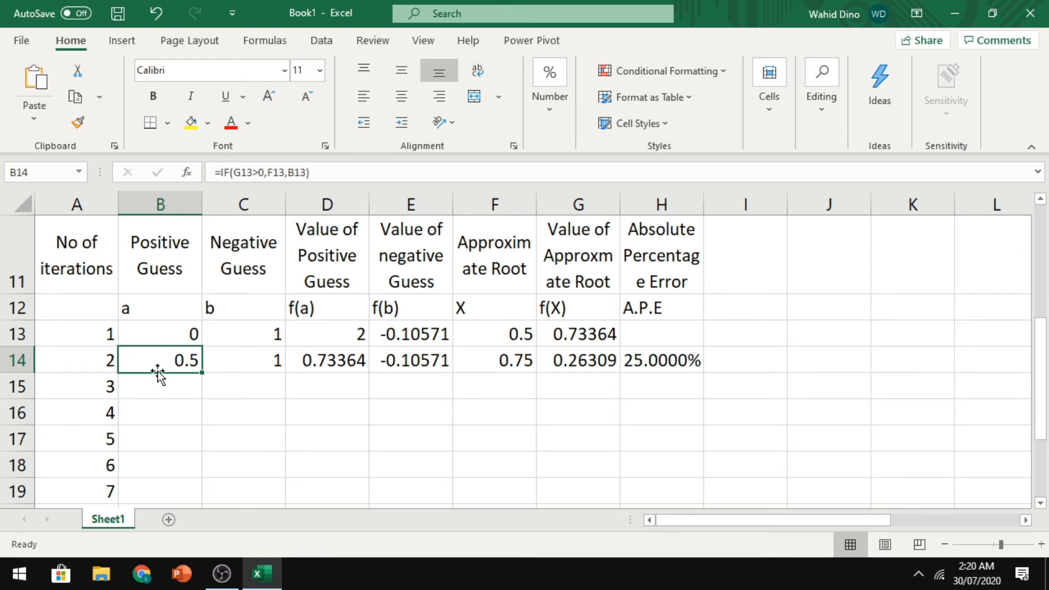
{"action": "left_click", "coordinate": [666, 361], "text": "shift"}
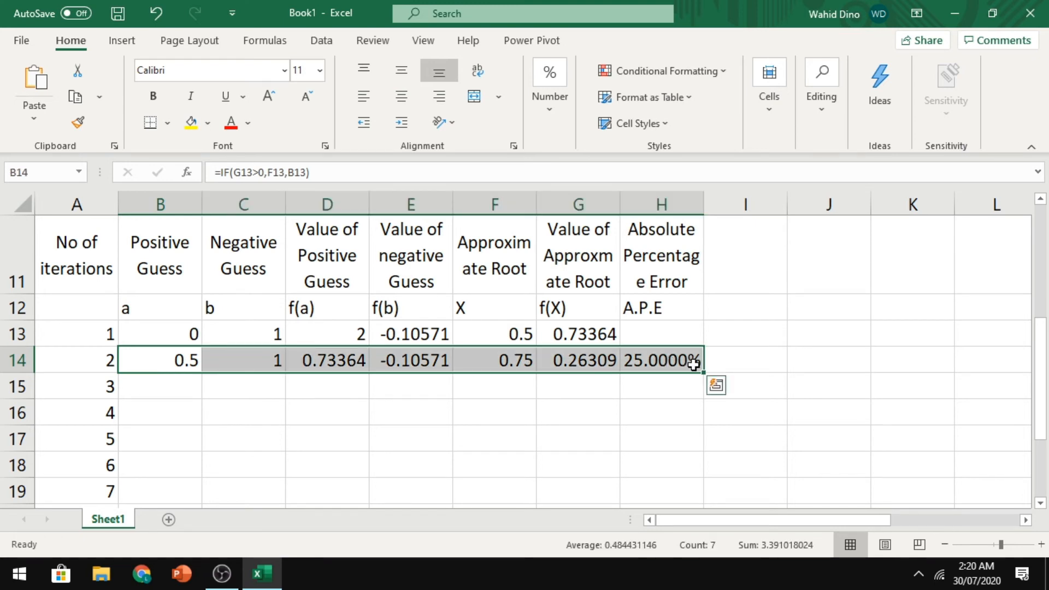
{"action": "left_click_drag", "start_coordinate": [704, 371], "coordinate": [676, 485]}
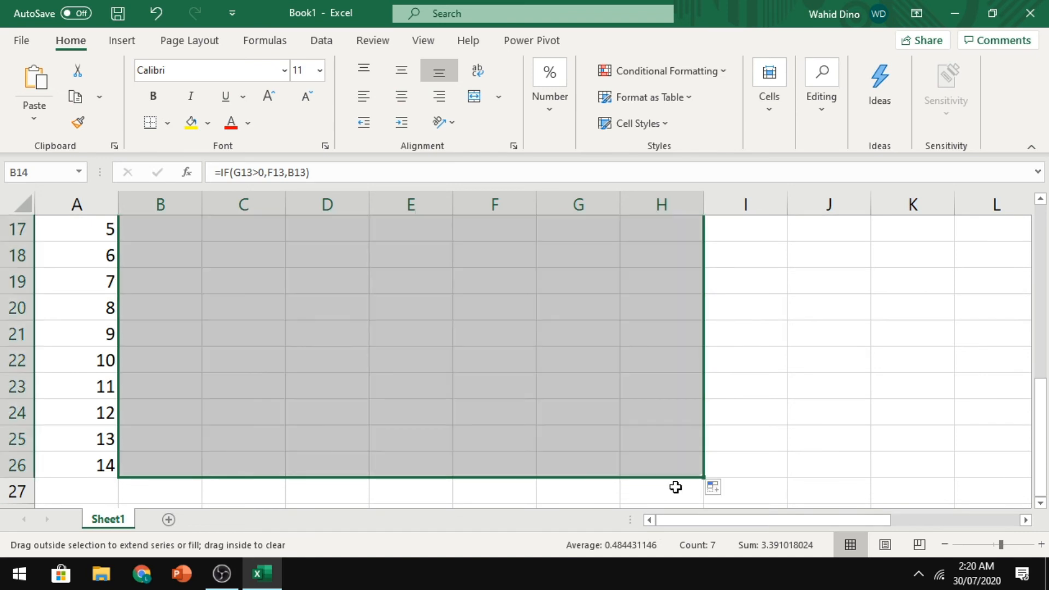
{"action": "left_click", "coordinate": [770, 386]}
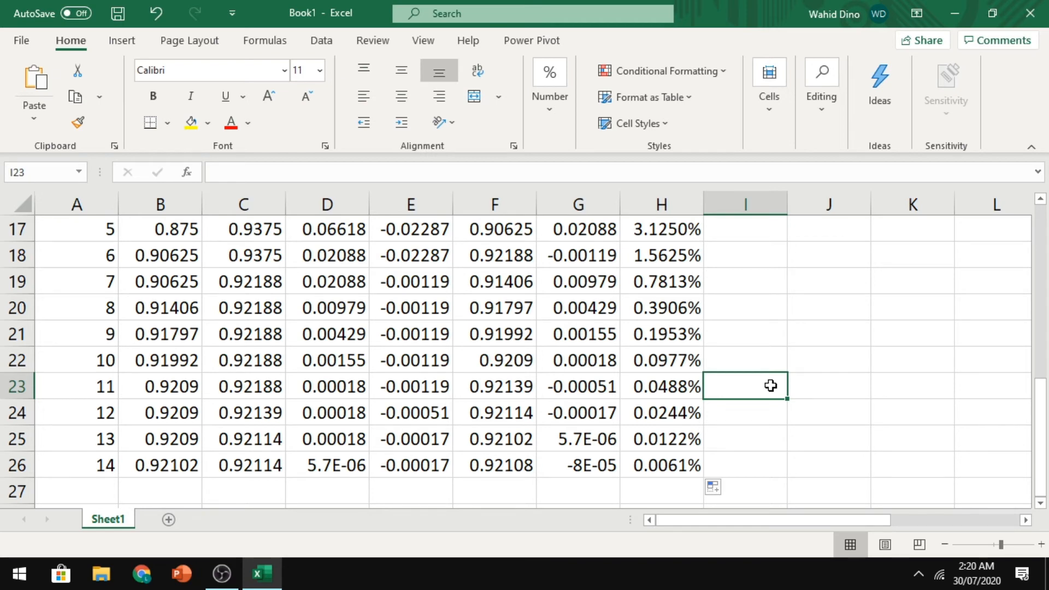
Step: Examine the Absolute Percentage Error column from iteration 2 through 14 against the 0.001% error limit
{"action": "key", "text": "Up"}
{"action": "key", "text": "Up"}
{"action": "key", "text": "Up"}
{"action": "key", "text": "Up"}
{"action": "key", "text": "Up"}
{"action": "key", "text": "Up"}
{"action": "key", "text": "Up"}
{"action": "key", "text": "Up"}
{"action": "key", "text": "Up"}
{"action": "key", "text": "Up"}
{"action": "key", "text": "Up"}
{"action": "key", "text": "Up"}
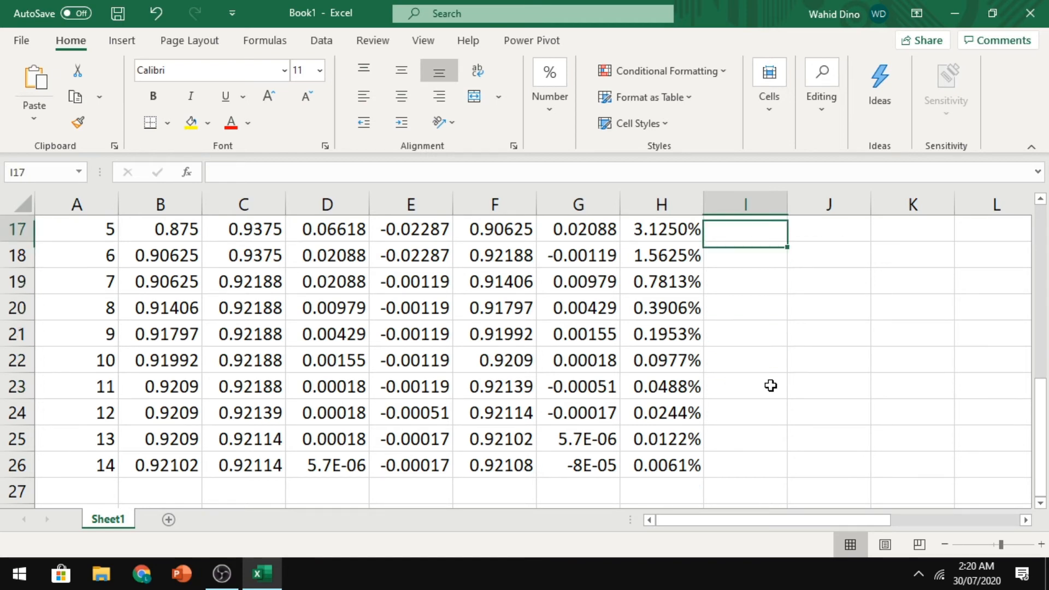
{"action": "key", "text": "Left"}
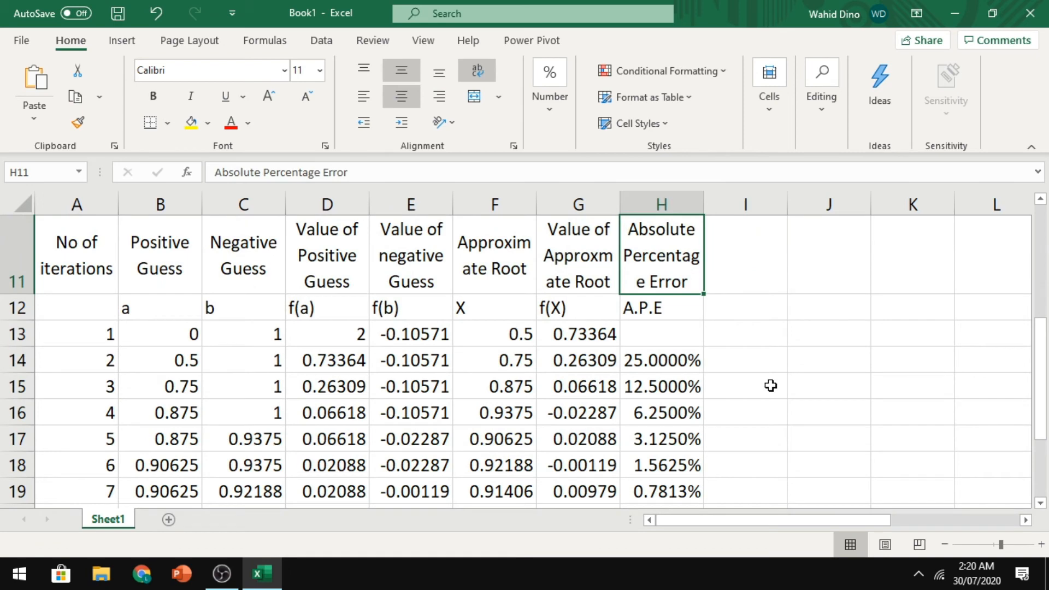
{"action": "key", "text": "Down"}
{"action": "key", "text": "Down"}
{"action": "key", "text": "Down"}
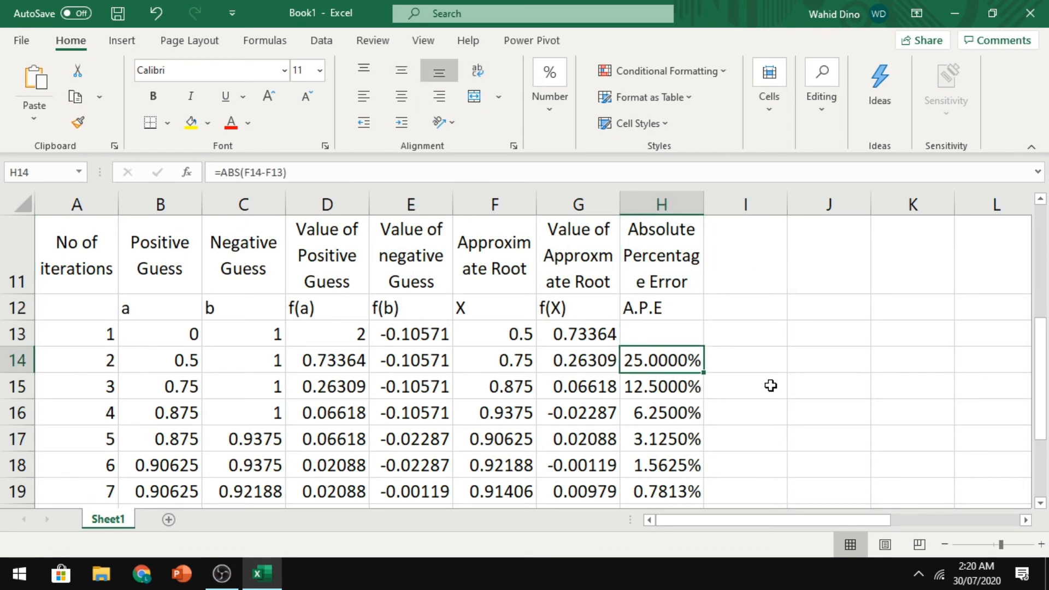
{"action": "key", "text": "Up"}
{"action": "key", "text": "Down"}
{"action": "key", "text": "Down"}
{"action": "key", "text": "Down"}
{"action": "key", "text": "Down"}
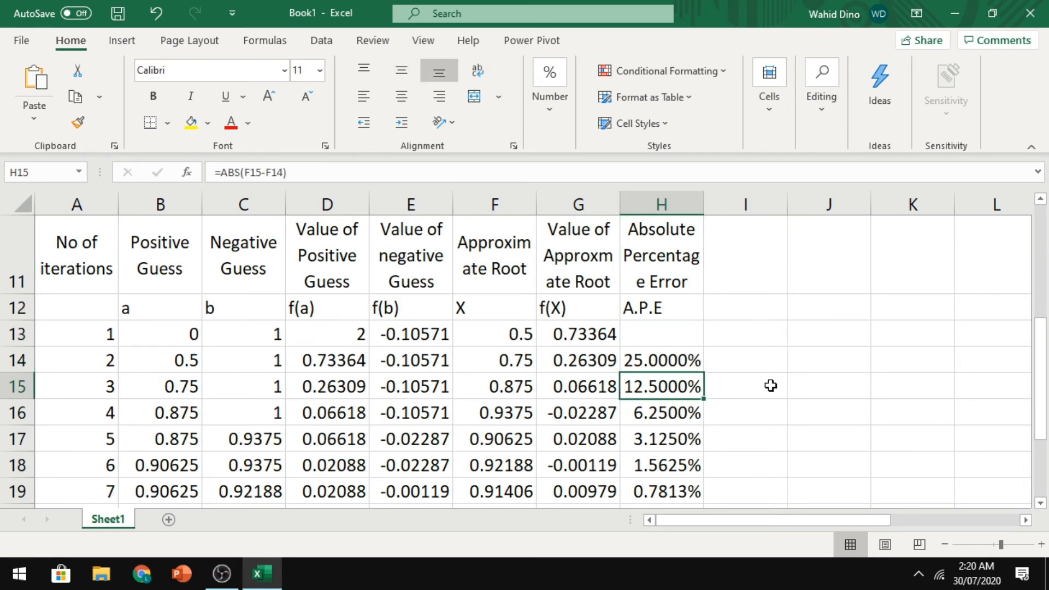
{"action": "key", "text": "Down"}
{"action": "key", "text": "Down"}
{"action": "key", "text": "Down"}
{"action": "key", "text": "Down"}
{"action": "key", "text": "Down"}
{"action": "key", "text": "Down"}
{"action": "key", "text": "Down"}
{"action": "key", "text": "Down"}
{"action": "key", "text": "Down"}
{"action": "key", "text": "Down"}
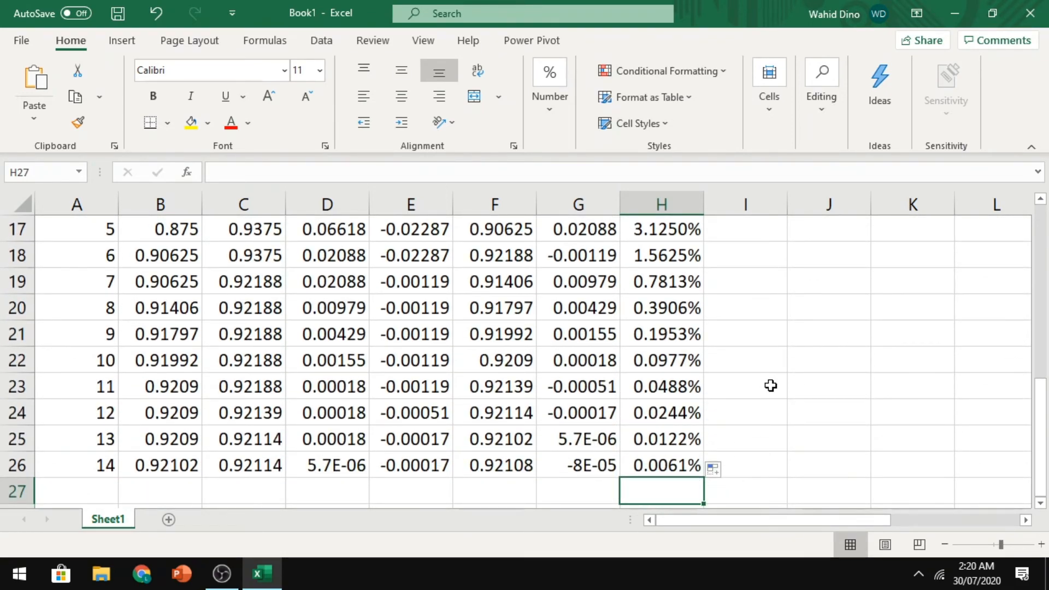
{"action": "key", "text": "Up"}
{"action": "key", "text": "Up"}
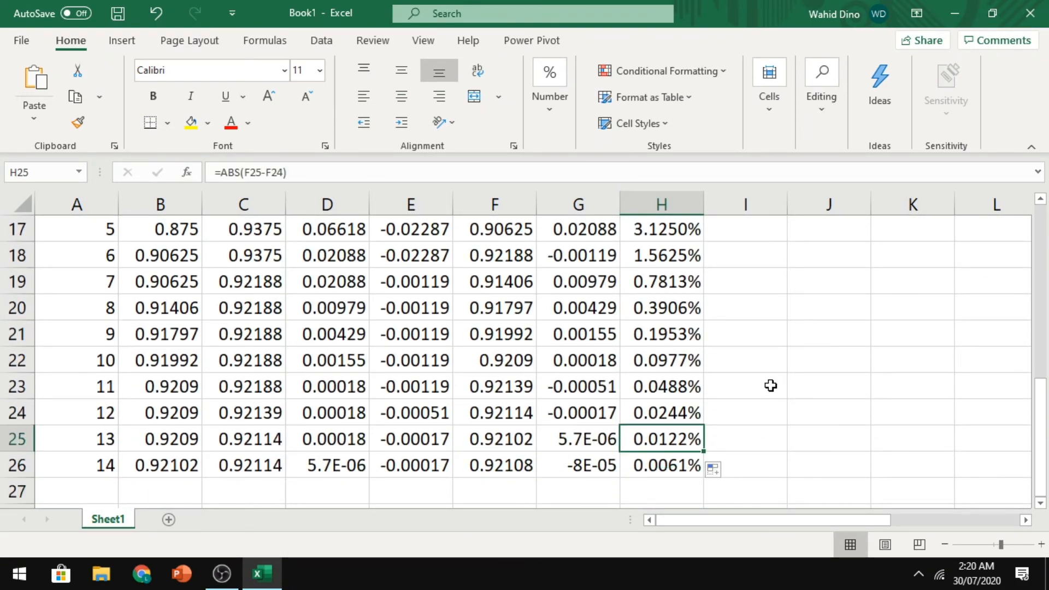
Step: Examine the error and f(X) values around iterations 10 to 13, together with their formulas
{"action": "key", "text": "Up"}
{"action": "key", "text": "Up"}
{"action": "key", "text": "Up"}
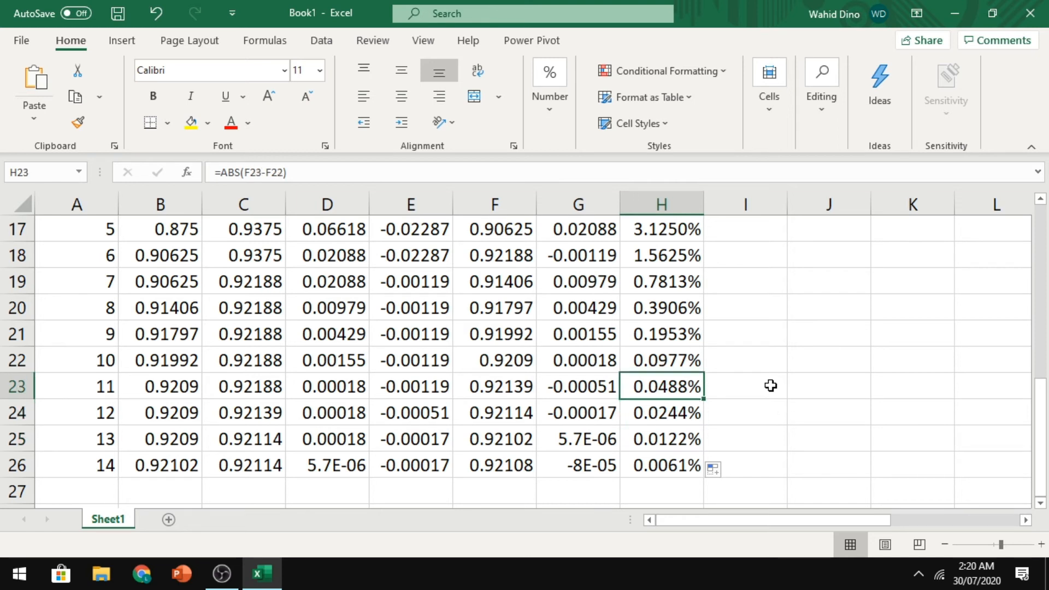
{"action": "key", "text": "Left"}
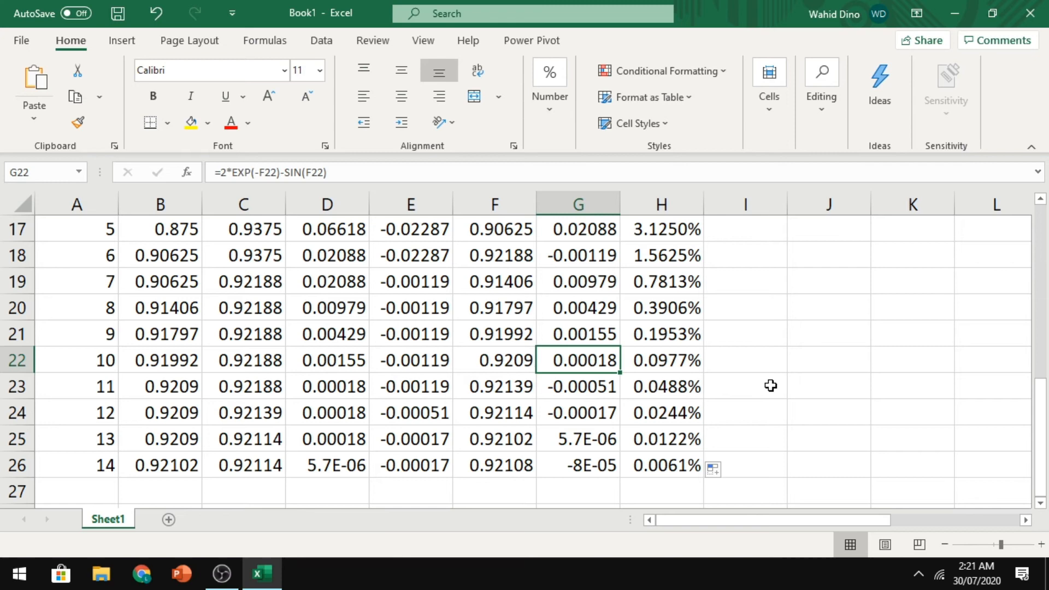
{"action": "key", "text": "Right"}
{"action": "key", "text": "Left"}
{"action": "key", "text": "Down"}
{"action": "key", "text": "Right"}
Step: Create a conditional formatting rule on H13:H26 for cell values less than 0.001%
{"action": "key", "text": "Up"}
{"action": "key", "text": "Up"}
{"action": "key", "text": "Up"}
{"action": "key", "text": "ctrl+Up"}
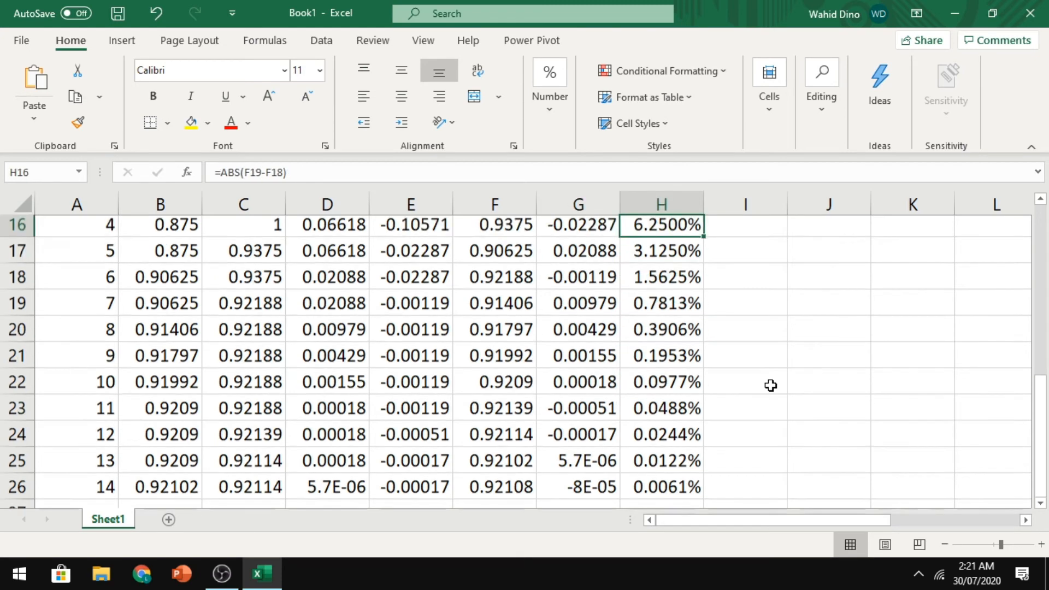
{"action": "key", "text": "Up"}
{"action": "key", "text": "Up"}
{"action": "key", "text": "Up"}
{"action": "key", "text": "Up"}
{"action": "key", "text": "Up"}
{"action": "key", "text": "Down"}
{"action": "key", "text": "Down"}
{"action": "key", "text": "shift+Down"}
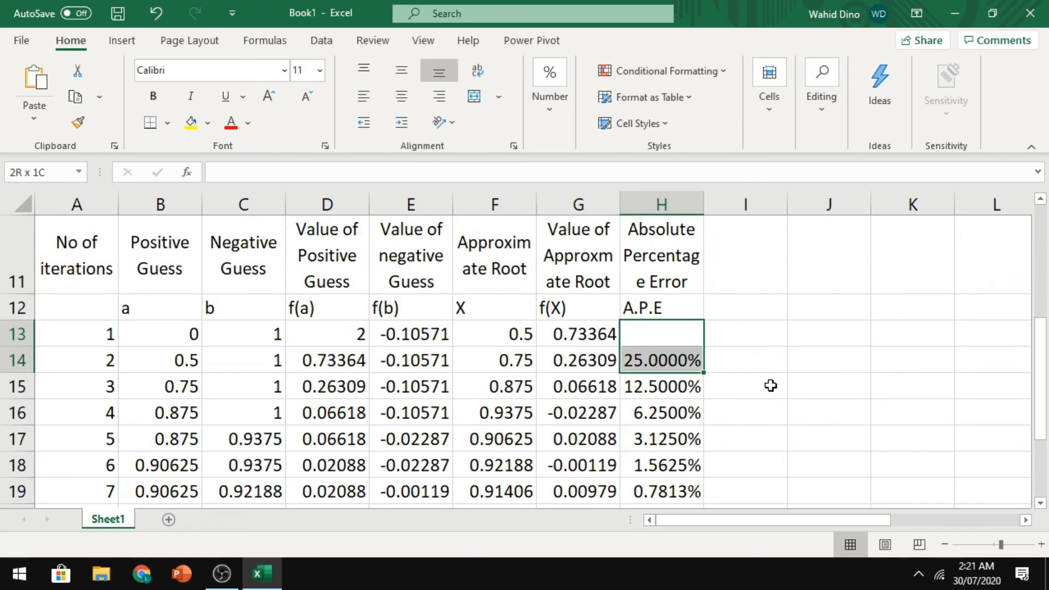
{"action": "key", "text": "shift+Down"}
{"action": "key", "text": "shift+Down"}
{"action": "key", "text": "shift+Down"}
{"action": "key", "text": "shift+Down"}
{"action": "key", "text": "shift+Down"}
{"action": "key", "text": "shift+Down"}
{"action": "key", "text": "shift+Down"}
{"action": "key", "text": "shift+Down"}
{"action": "key", "text": "shift+Down"}
{"action": "key", "text": "shift+Down"}
{"action": "key", "text": "shift+Down"}
{"action": "key", "text": "shift+Down"}
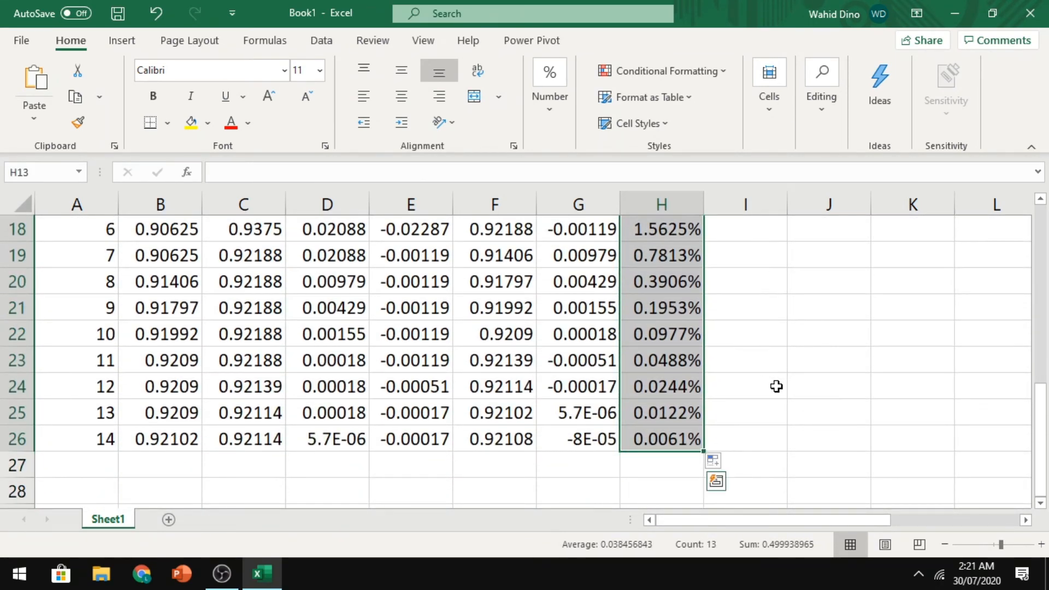
{"action": "left_click", "coordinate": [710, 74]}
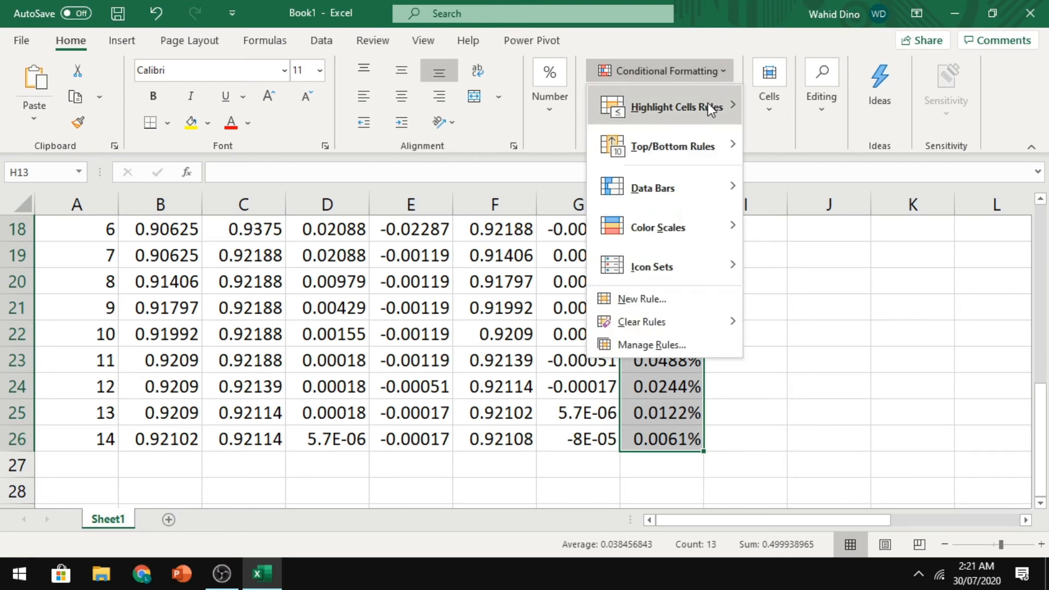
{"action": "mouse_move", "coordinate": [706, 106]}
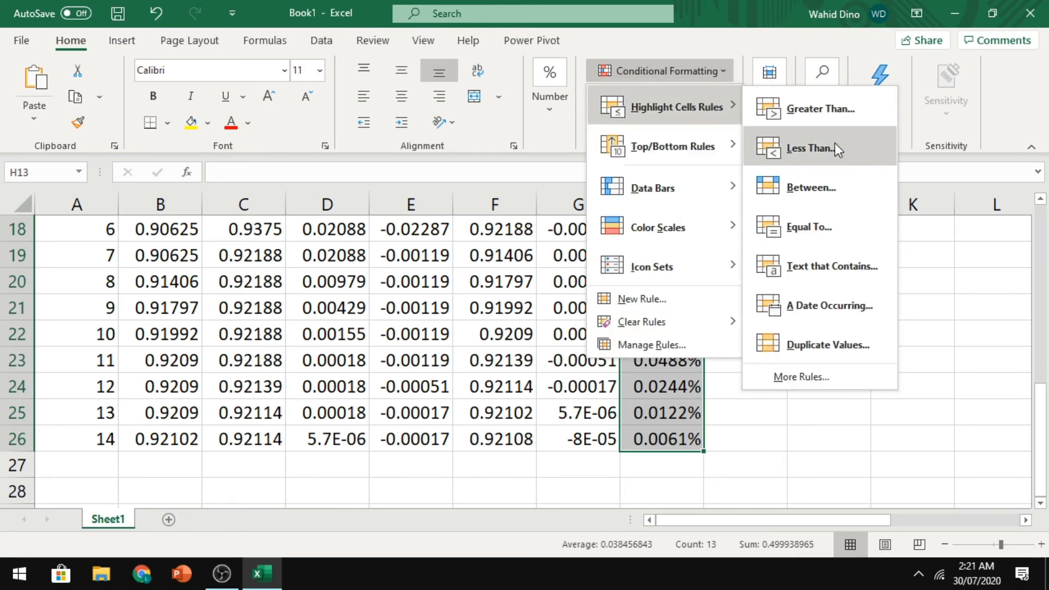
{"action": "left_click", "coordinate": [837, 376]}
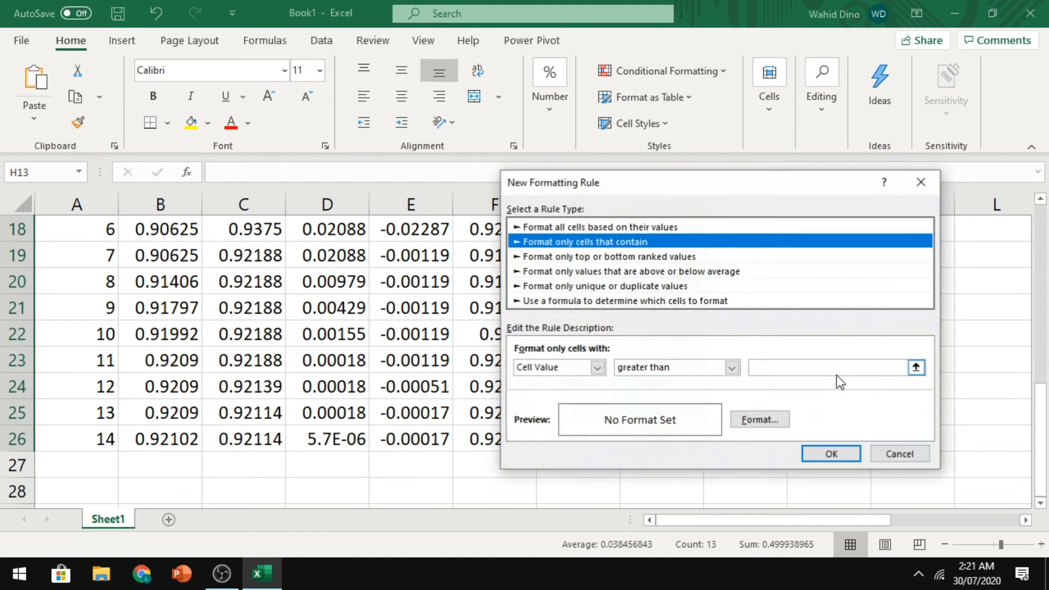
{"action": "left_click", "coordinate": [733, 368]}
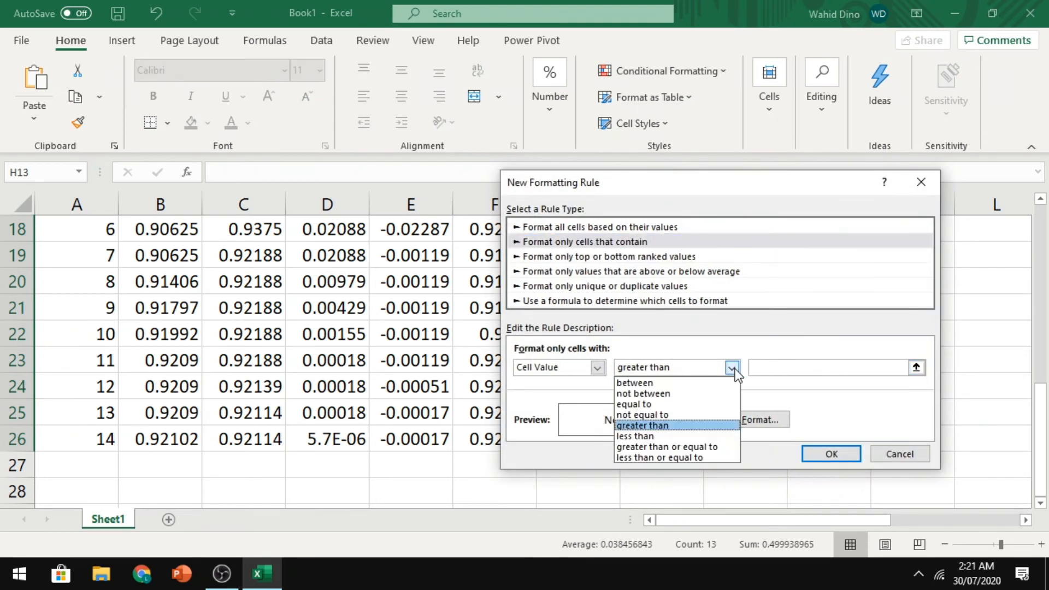
{"action": "left_click", "coordinate": [687, 435]}
{"action": "left_click", "coordinate": [820, 370]}
{"action": "type", "text": "0.001"}
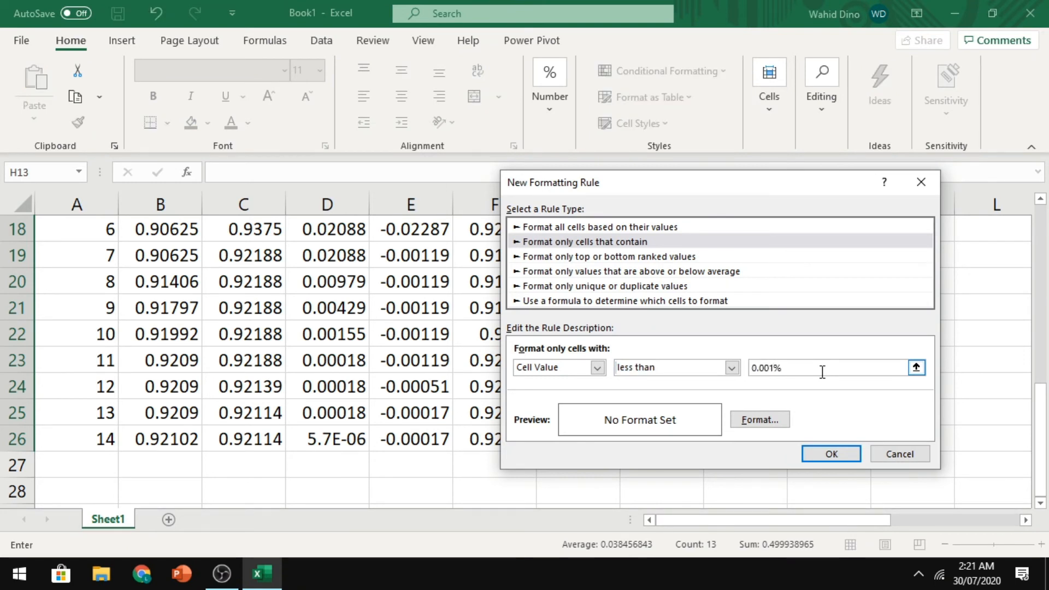
Step: Give the conditional formatting rule a light green fill and apply it to the error column
{"action": "left_click", "coordinate": [743, 415]}
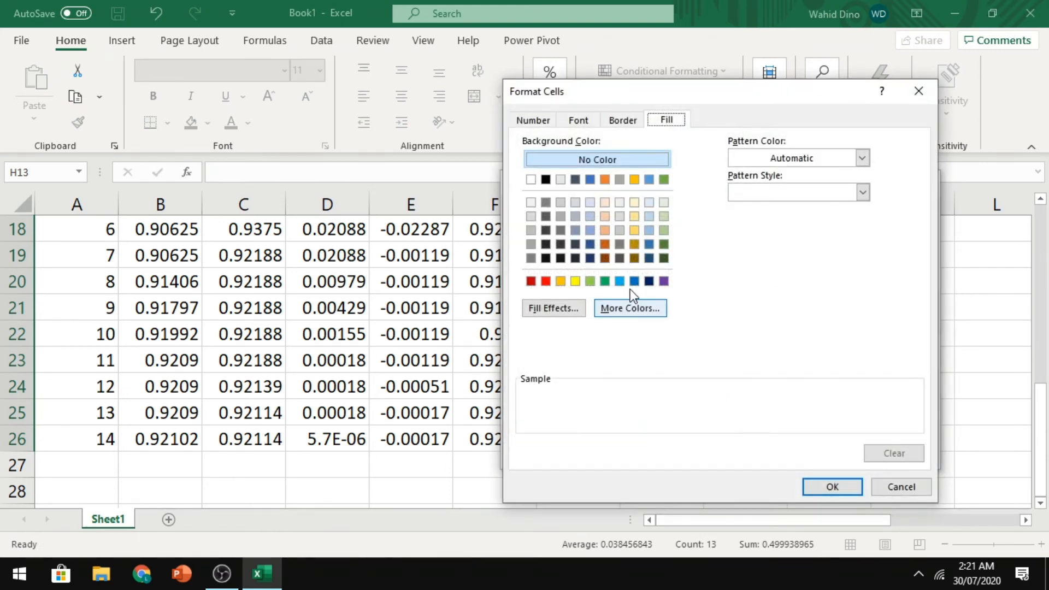
{"action": "left_click", "coordinate": [590, 282]}
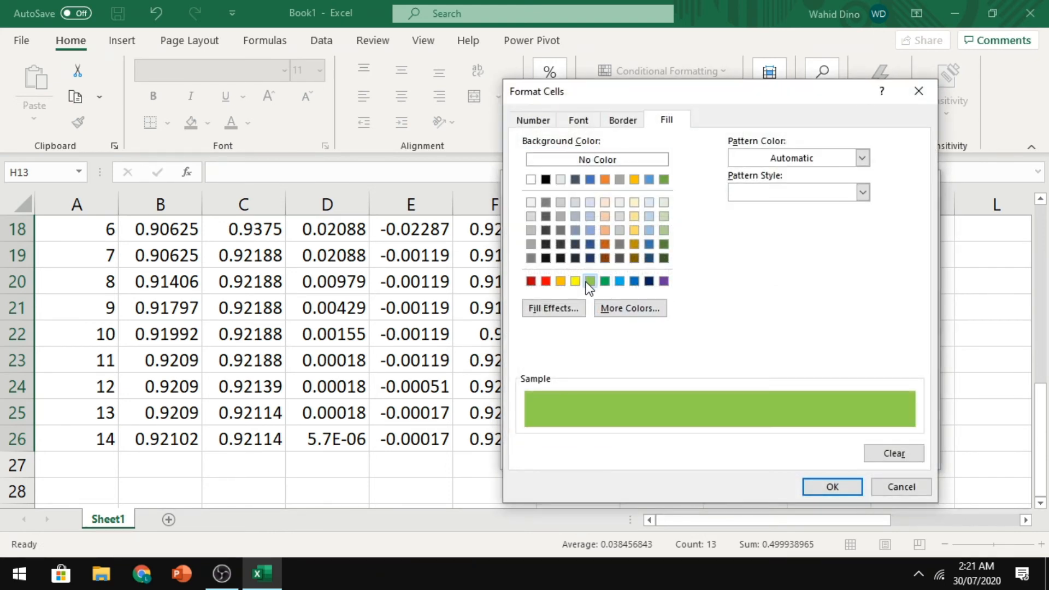
{"action": "left_click", "coordinate": [817, 484]}
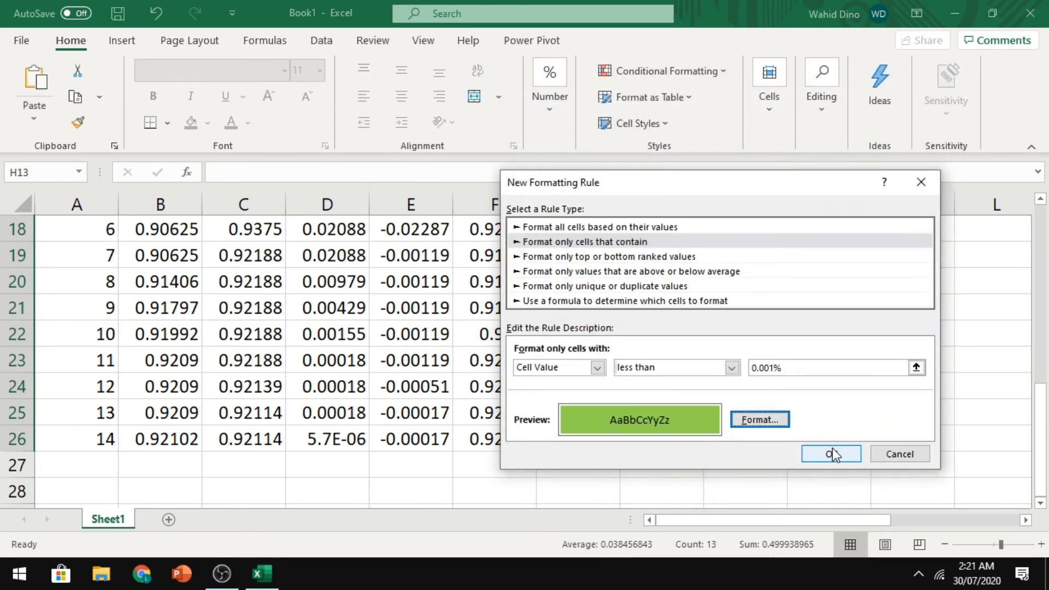
{"action": "left_click", "coordinate": [832, 454]}
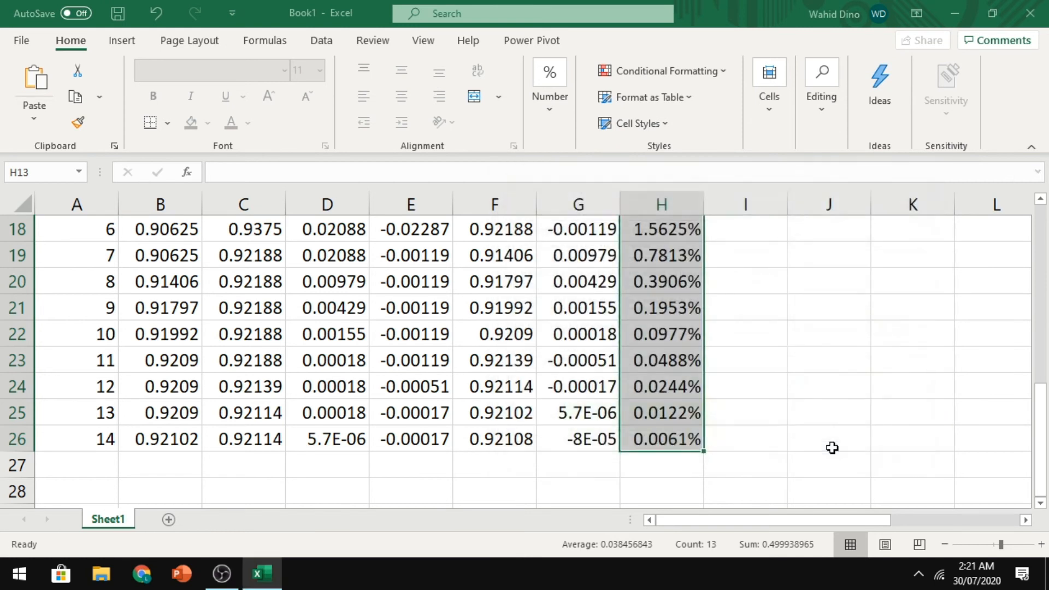
{"action": "left_click", "coordinate": [726, 414]}
{"action": "left_click", "coordinate": [674, 437]}
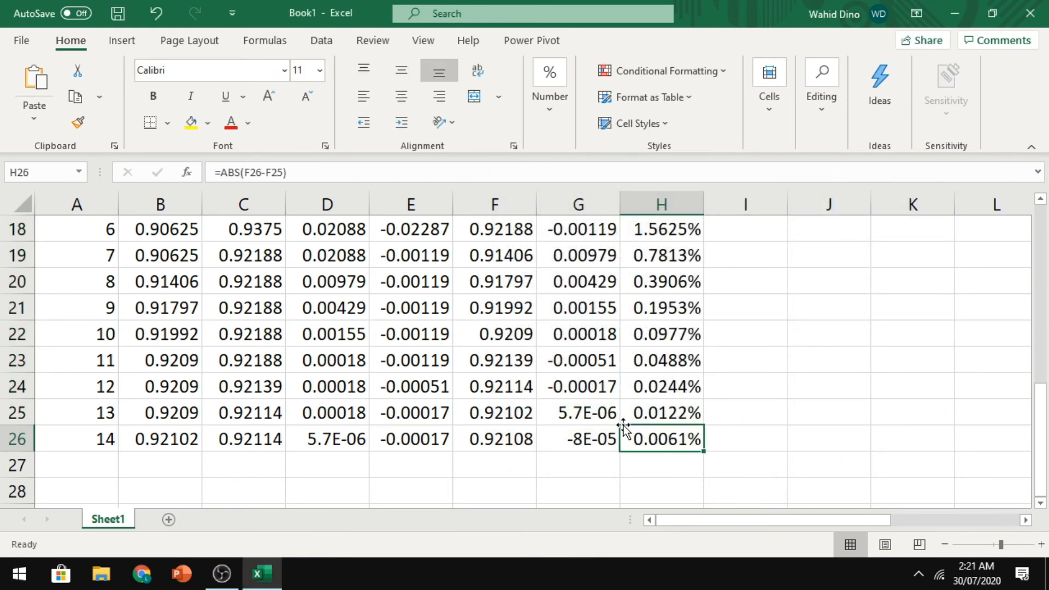
Step: Fill the iteration 14 row A26:H26 down through row 28 to compute iterations 15 and 16
{"action": "left_click", "coordinate": [106, 439]}
{"action": "left_click", "coordinate": [693, 439], "text": "shift"}
{"action": "left_click_drag", "start_coordinate": [708, 451], "coordinate": [706, 495]}
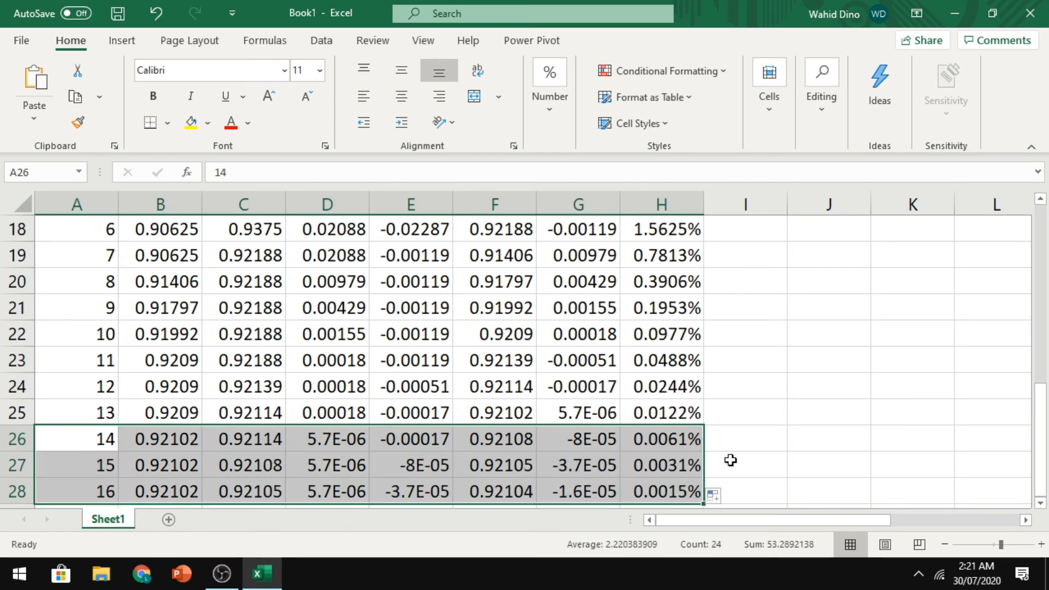
{"action": "left_click", "coordinate": [730, 460]}
{"action": "left_click", "coordinate": [660, 489]}
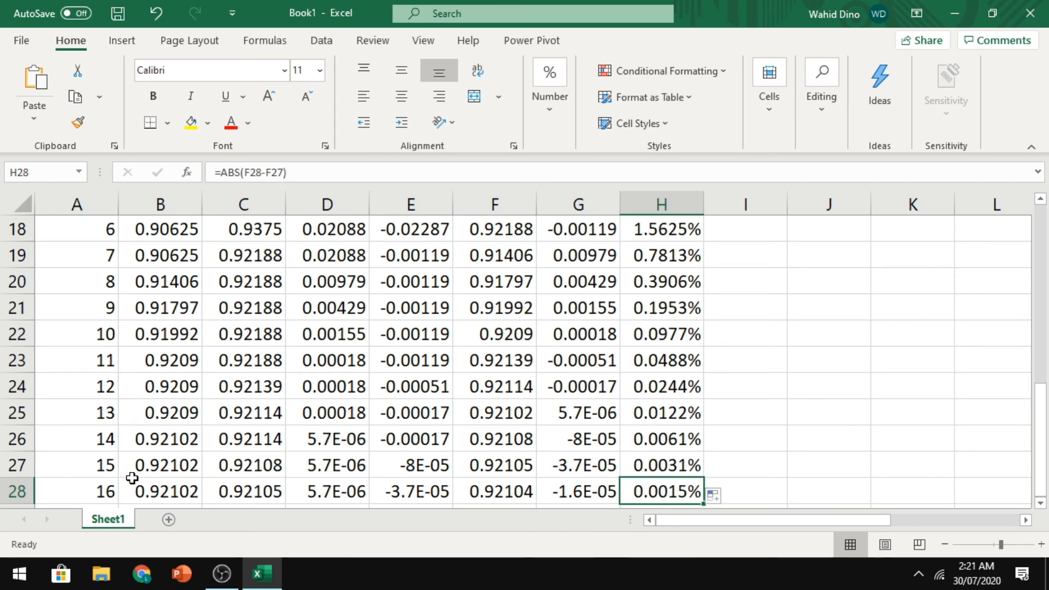
Step: Fill the iteration 16 row down to row 29 to compute iteration 17
{"action": "left_click_drag", "start_coordinate": [95, 493], "coordinate": [694, 426]}
{"action": "left_click", "coordinate": [745, 366]}
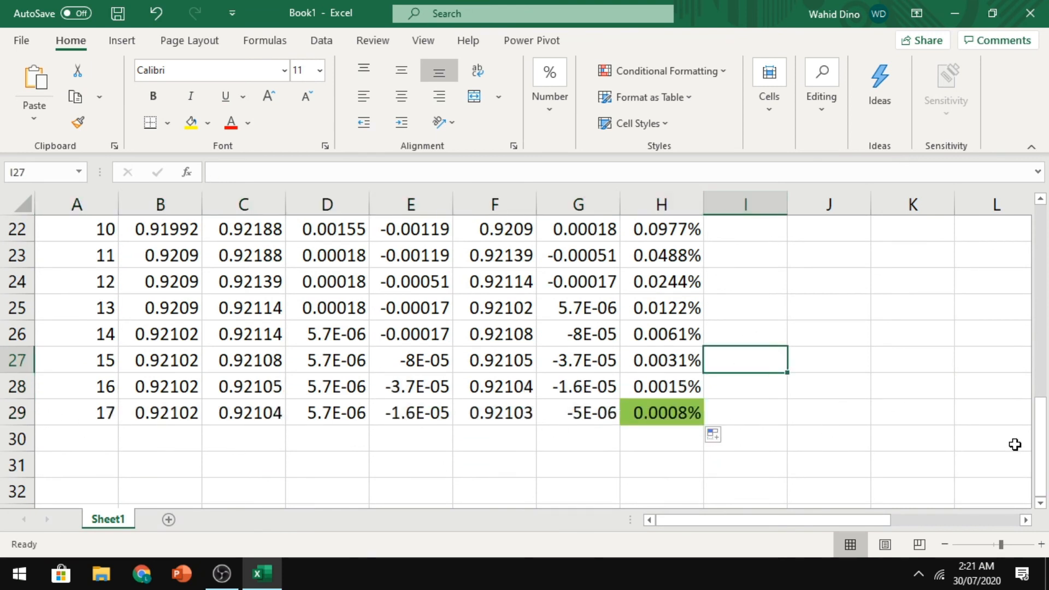
{"action": "left_click_drag", "start_coordinate": [1042, 445], "coordinate": [1043, 438]}
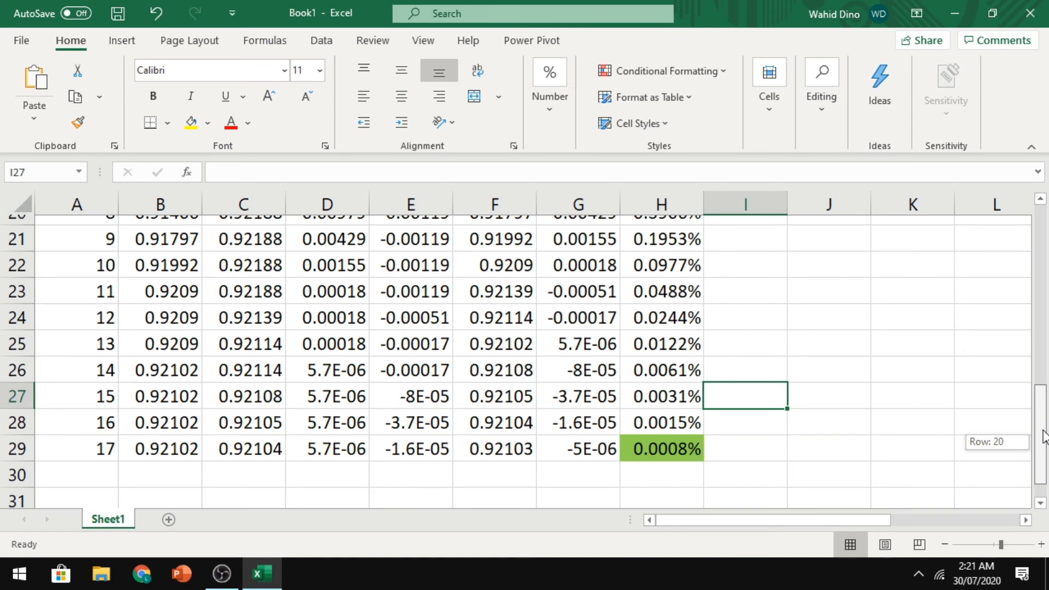
{"action": "left_click_drag", "start_coordinate": [1043, 437], "coordinate": [1044, 445]}
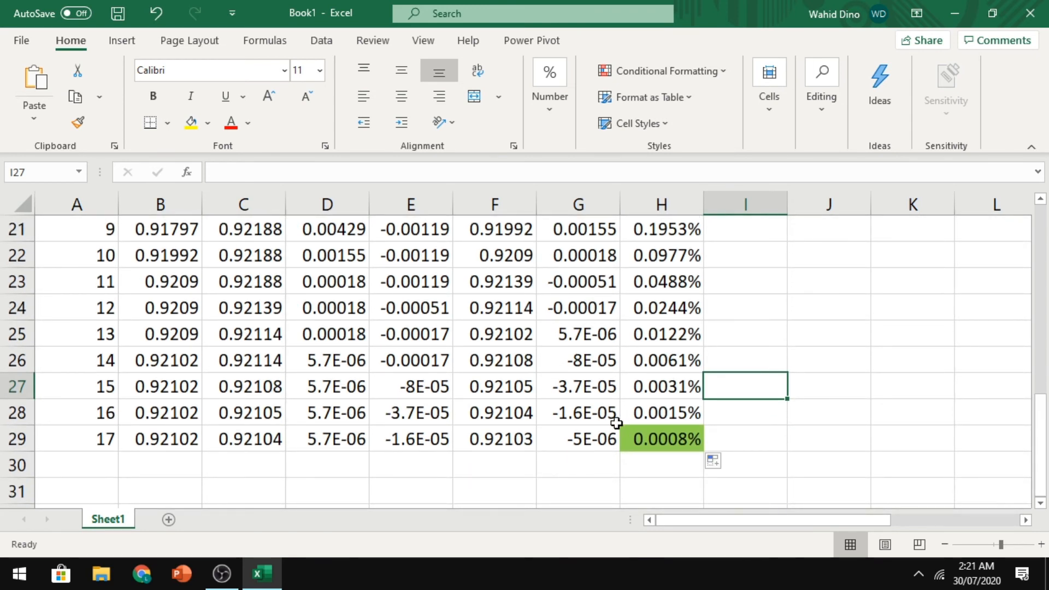
{"action": "left_click", "coordinate": [807, 429]}
Step: Format A11:H29 as a table with headers, using an orange Medium style with grey banded rows
{"action": "left_click_drag", "start_coordinate": [1041, 433], "coordinate": [1045, 351]}
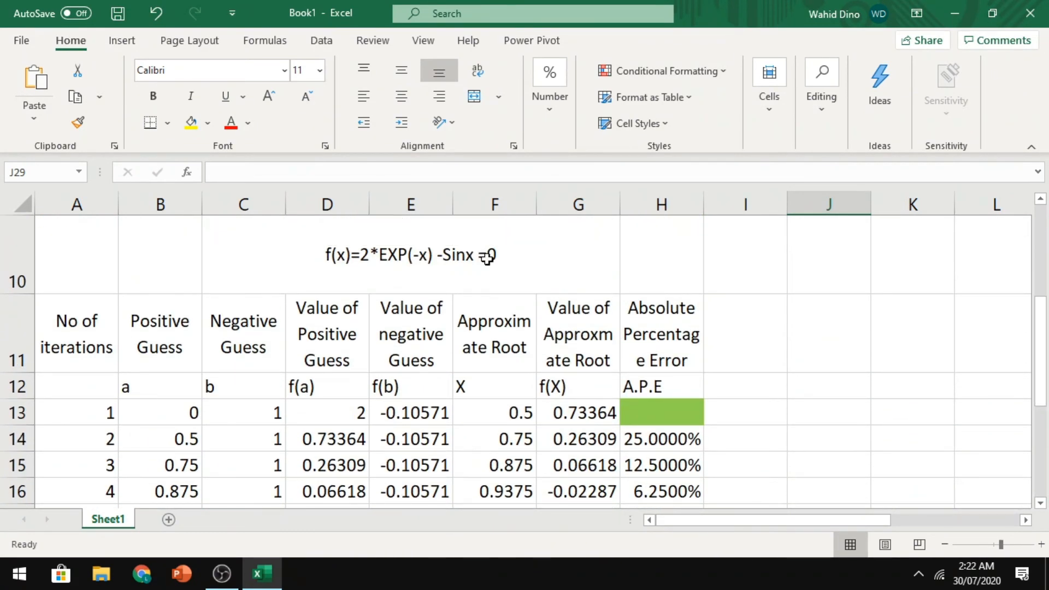
{"action": "left_click", "coordinate": [102, 343]}
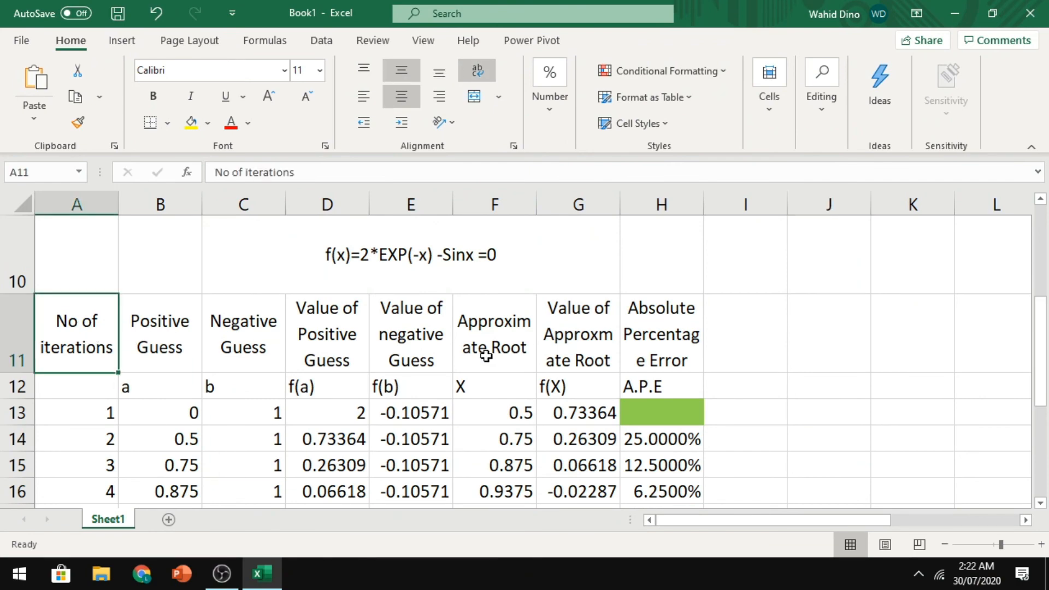
{"action": "left_click", "coordinate": [667, 344], "text": "shift"}
{"action": "key", "text": "shift+Down"}
{"action": "key", "text": "shift+Down"}
{"action": "key", "text": "shift+Down"}
{"action": "key", "text": "shift+Down"}
{"action": "key", "text": "shift+Down"}
{"action": "key", "text": "shift+Down"}
{"action": "key", "text": "shift+Down"}
{"action": "key", "text": "shift+Down"}
{"action": "key", "text": "shift+Down"}
{"action": "key", "text": "shift+Down"}
{"action": "key", "text": "shift+Down"}
{"action": "key", "text": "shift+Down"}
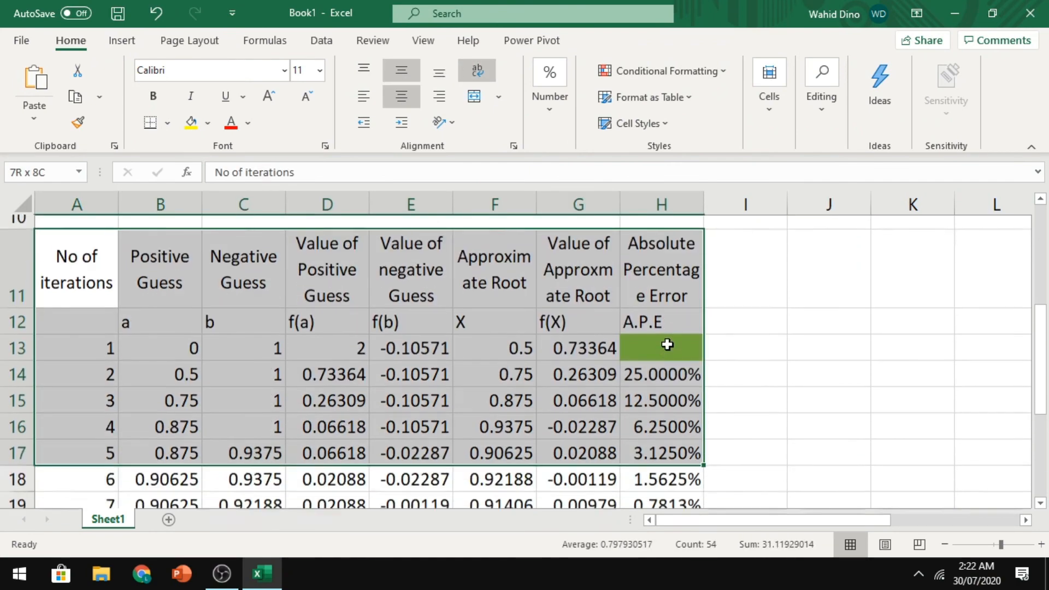
{"action": "key", "text": "shift+Down"}
{"action": "key", "text": "shift+Down"}
{"action": "key", "text": "shift+Down"}
{"action": "key", "text": "shift+Down"}
{"action": "key", "text": "shift+Down"}
{"action": "key", "text": "shift+Down"}
{"action": "key", "text": "shift+Down"}
{"action": "key", "text": "shift+Down"}
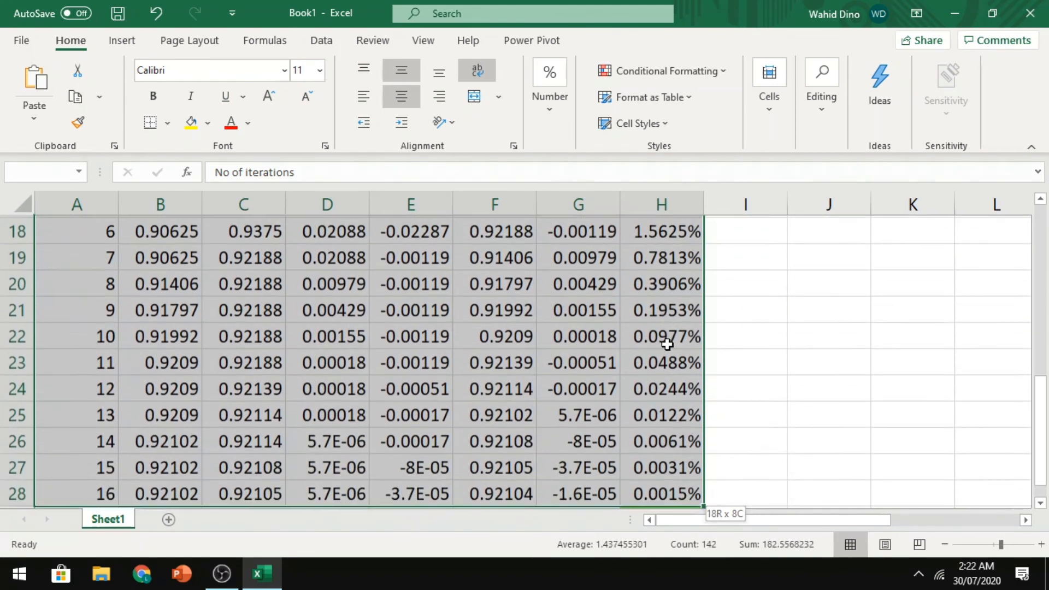
{"action": "key", "text": "shift+Up"}
{"action": "key", "text": "shift+Up"}
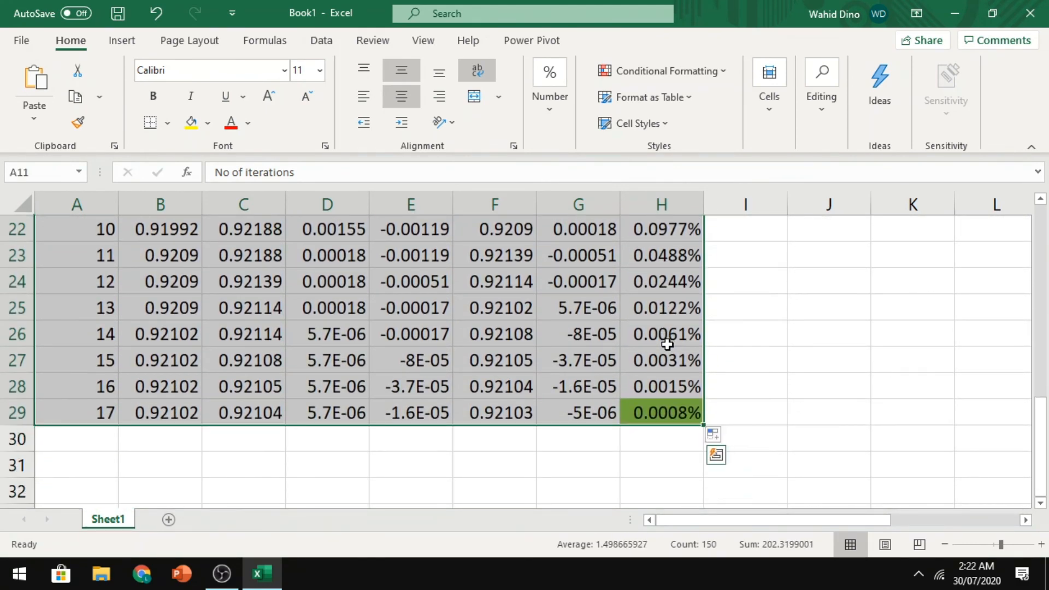
{"action": "left_click", "coordinate": [779, 114]}
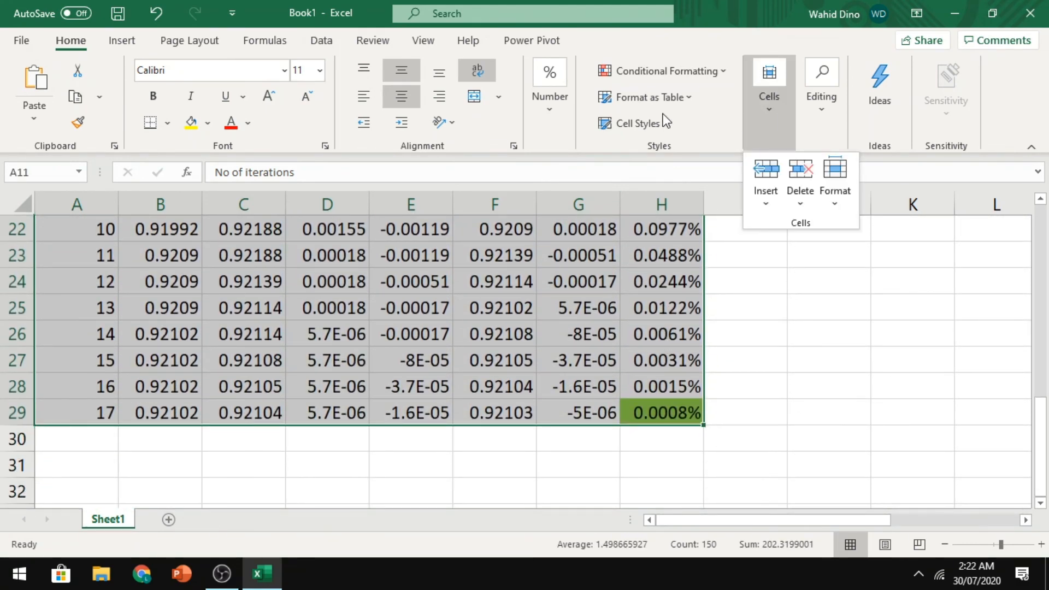
{"action": "left_click", "coordinate": [686, 97]}
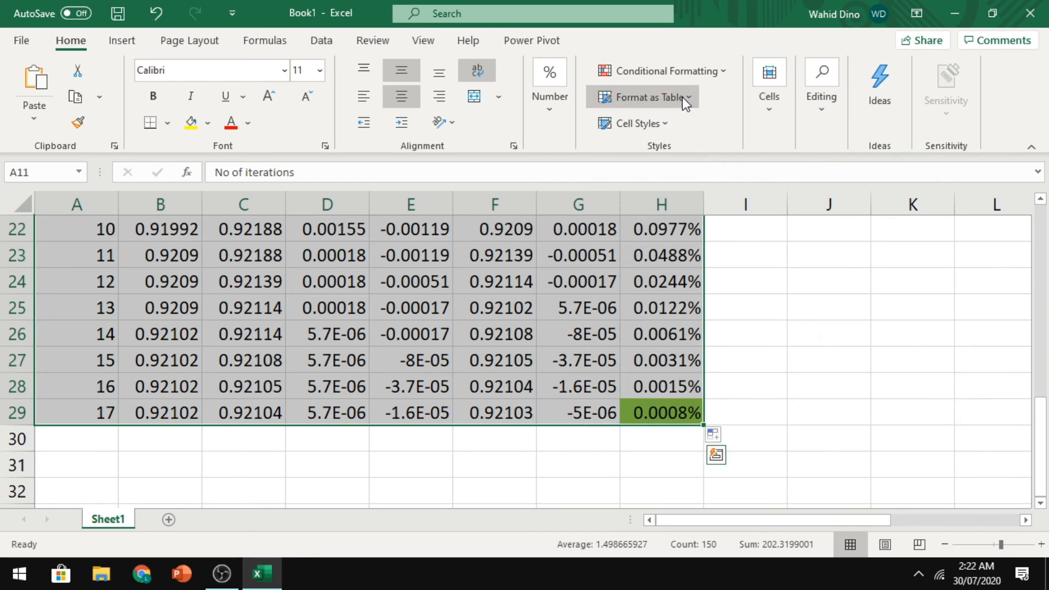
{"action": "left_click", "coordinate": [683, 98]}
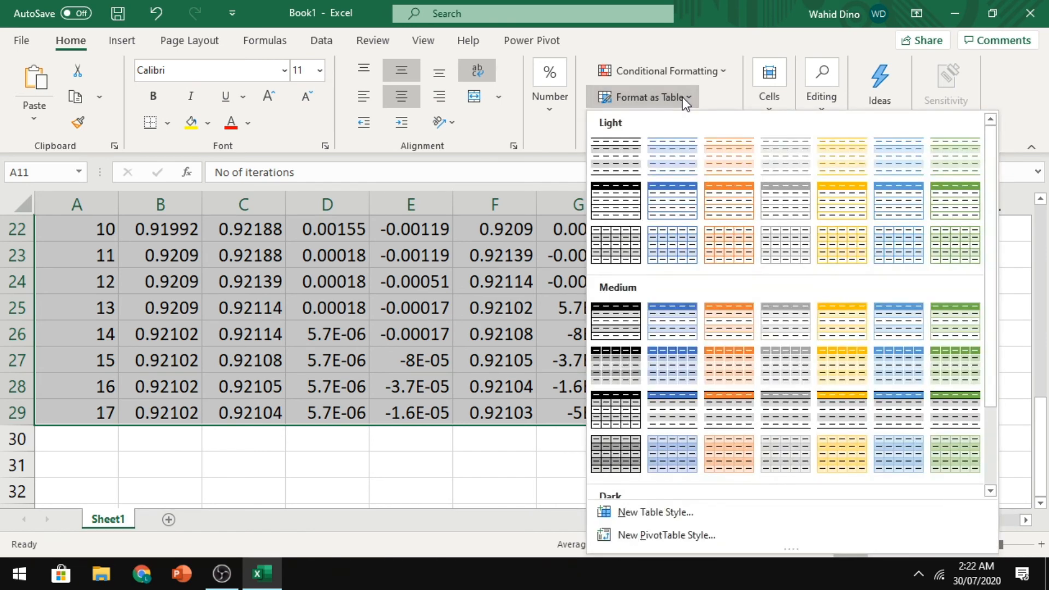
{"action": "left_click", "coordinate": [732, 403]}
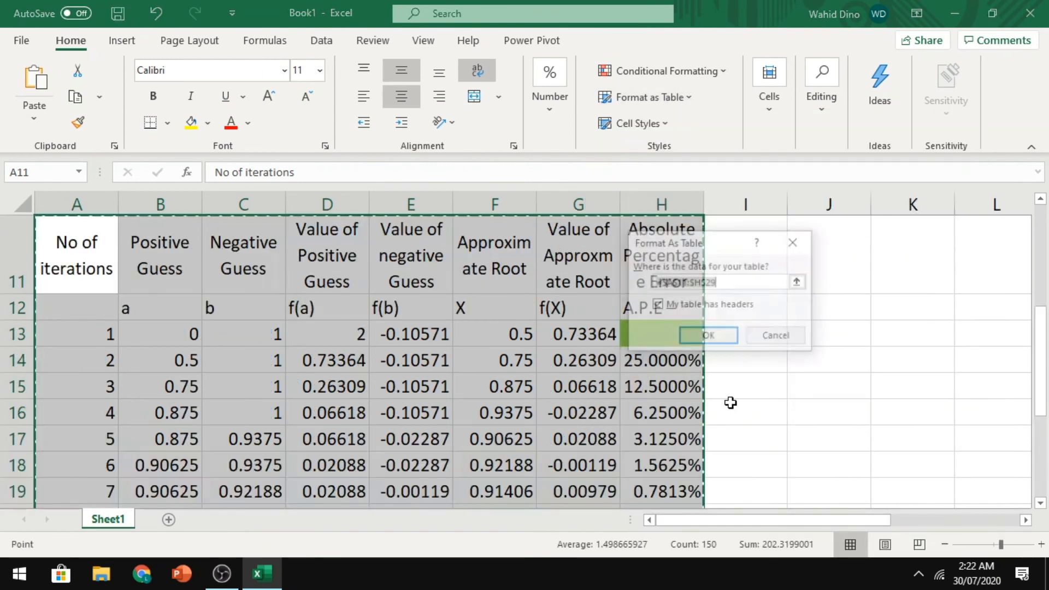
{"action": "left_click", "coordinate": [719, 339]}
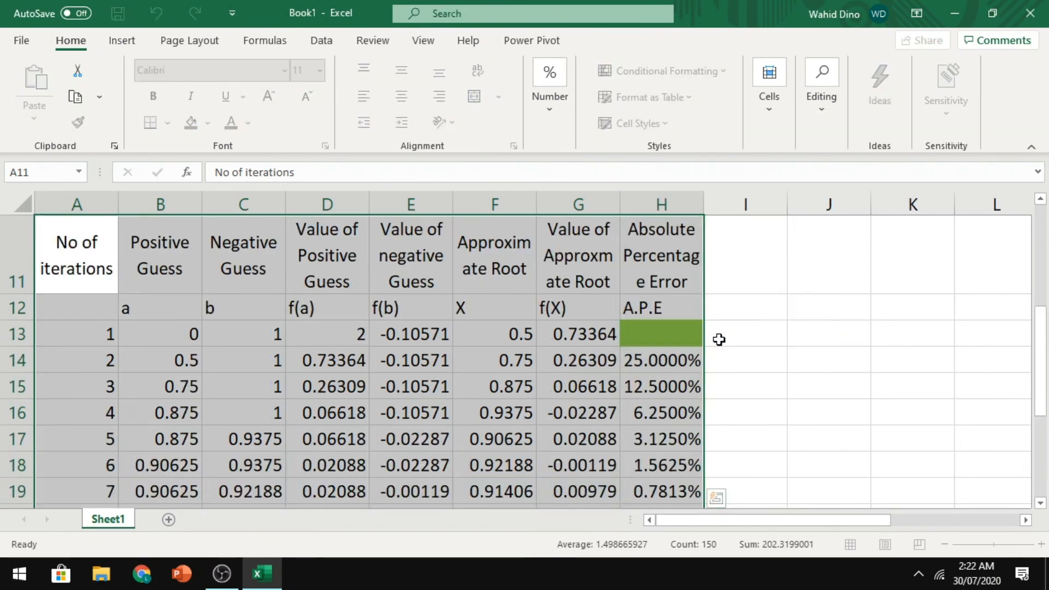
{"action": "left_click", "coordinate": [828, 343]}
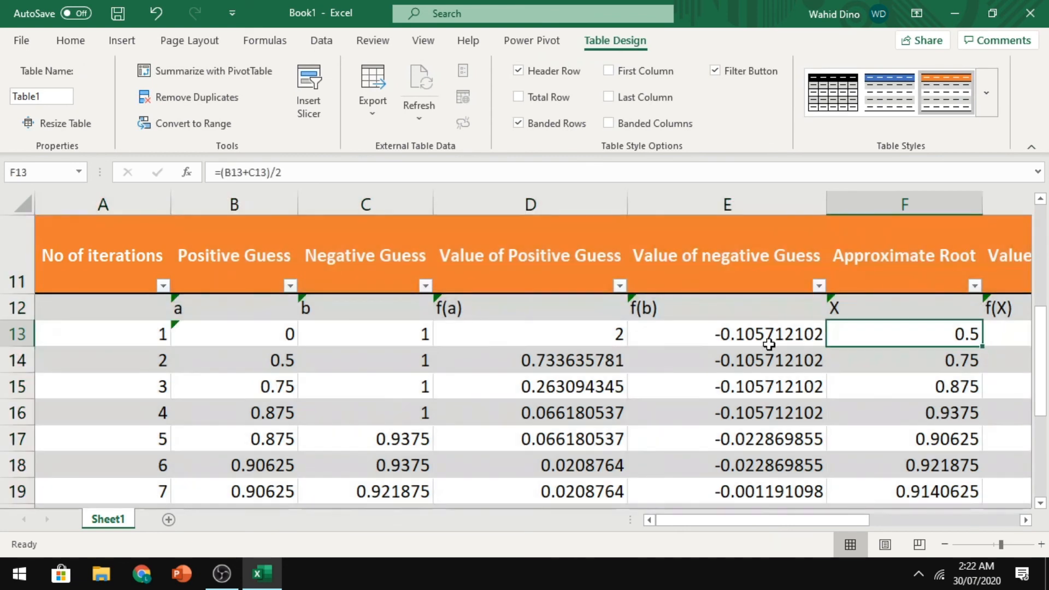
Step: Hide the table's filter buttons and turn on First Column formatting for the iteration numbers
{"action": "left_click", "coordinate": [92, 237]}
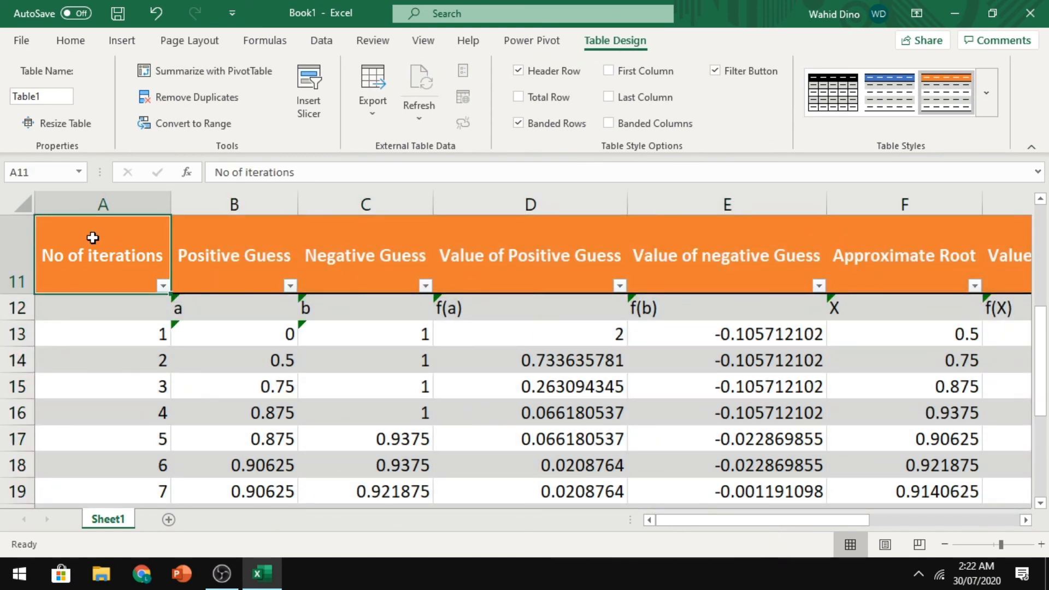
{"action": "left_click", "coordinate": [715, 70]}
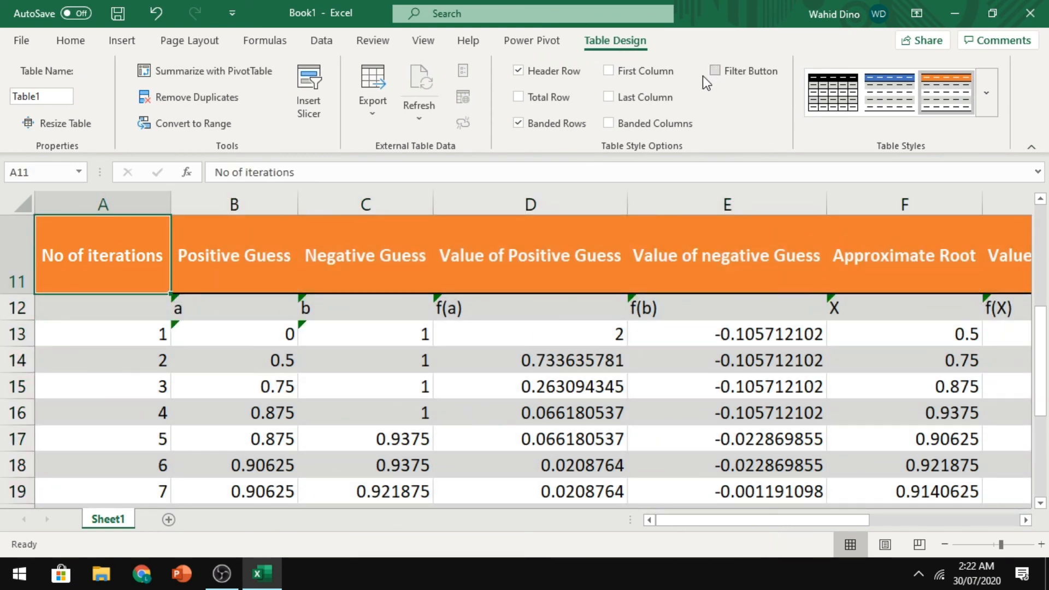
{"action": "left_click", "coordinate": [614, 74]}
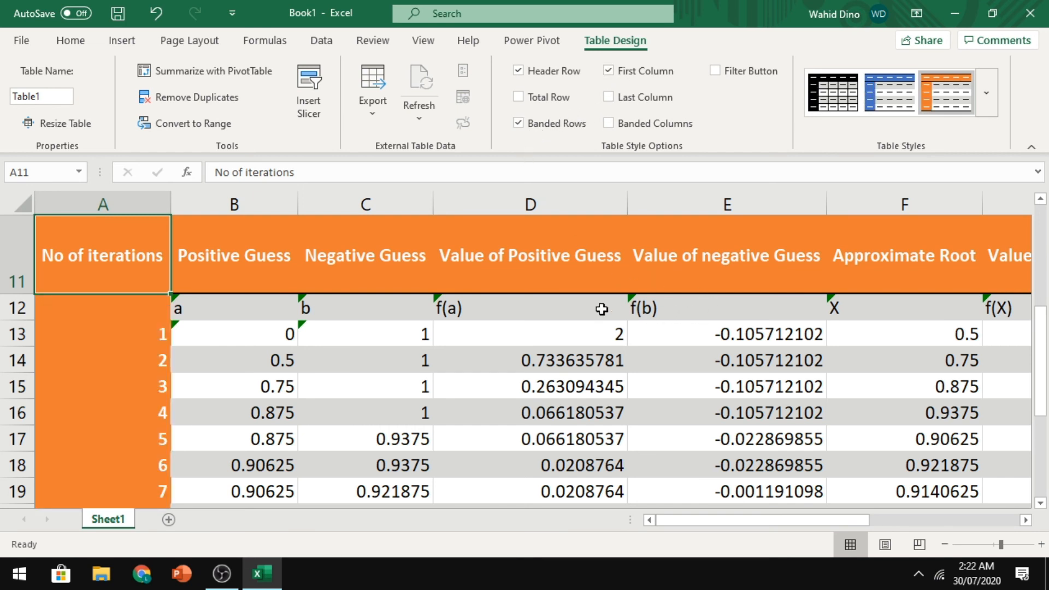
{"action": "left_click", "coordinate": [567, 344]}
{"action": "key", "text": "Right"}
{"action": "key", "text": "Right"}
{"action": "key", "text": "Right"}
{"action": "key", "text": "Right"}
{"action": "key", "text": "Right"}
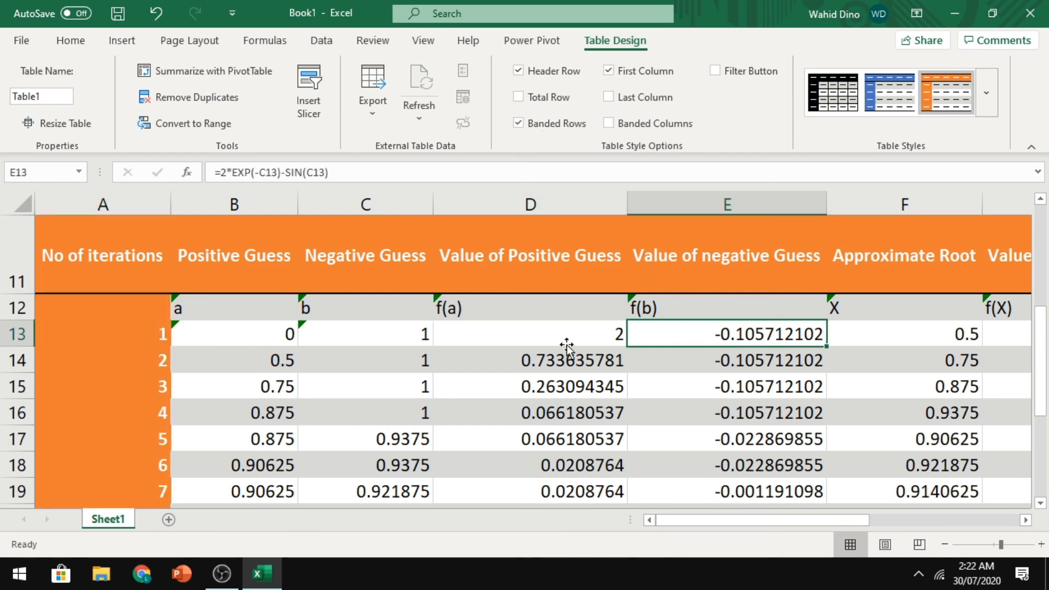
Step: Review the table's error values from the first iteration down to iteration 17 in row 29
{"action": "key", "text": "Left"}
{"action": "key", "text": "Left"}
{"action": "key", "text": "Right"}
{"action": "key", "text": "Down"}
{"action": "key", "text": "Down"}
{"action": "key", "text": "Down"}
{"action": "key", "text": "Down"}
{"action": "key", "text": "Down"}
{"action": "key", "text": "Down"}
{"action": "key", "text": "Down"}
{"action": "key", "text": "Down"}
{"action": "key", "text": "Down"}
{"action": "key", "text": "Down"}
{"action": "key", "text": "Down"}
{"action": "key", "text": "Down"}
{"action": "key", "text": "Down"}
{"action": "key", "text": "Down"}
{"action": "key", "text": "Down"}
{"action": "key", "text": "Down"}
{"action": "key", "text": "Down"}
{"action": "key", "text": "Down"}
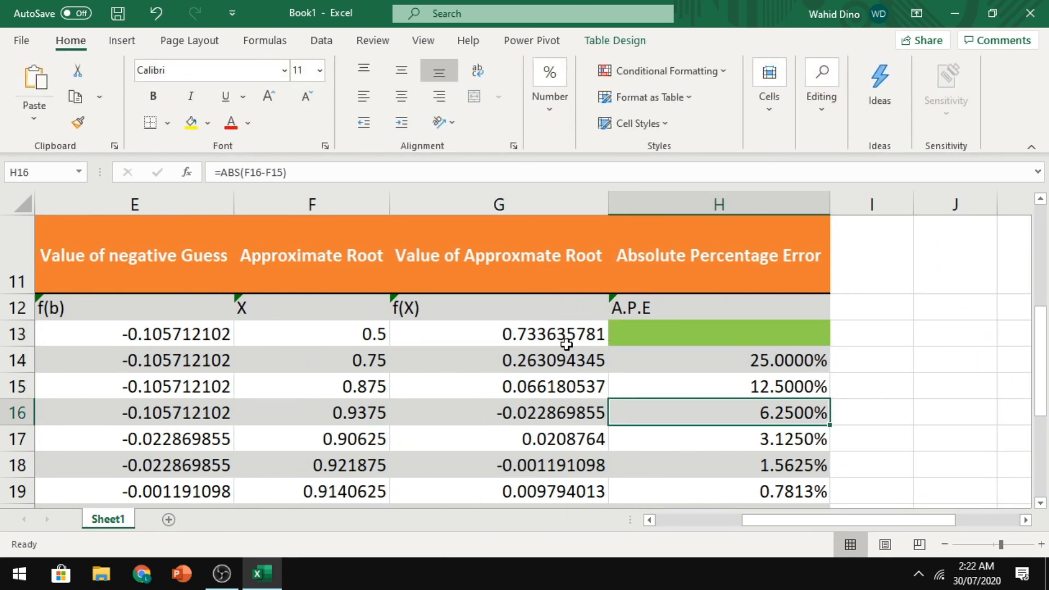
{"action": "key", "text": "Up"}
{"action": "key", "text": "Up"}
{"action": "key", "text": "Left"}
{"action": "key", "text": "Left"}
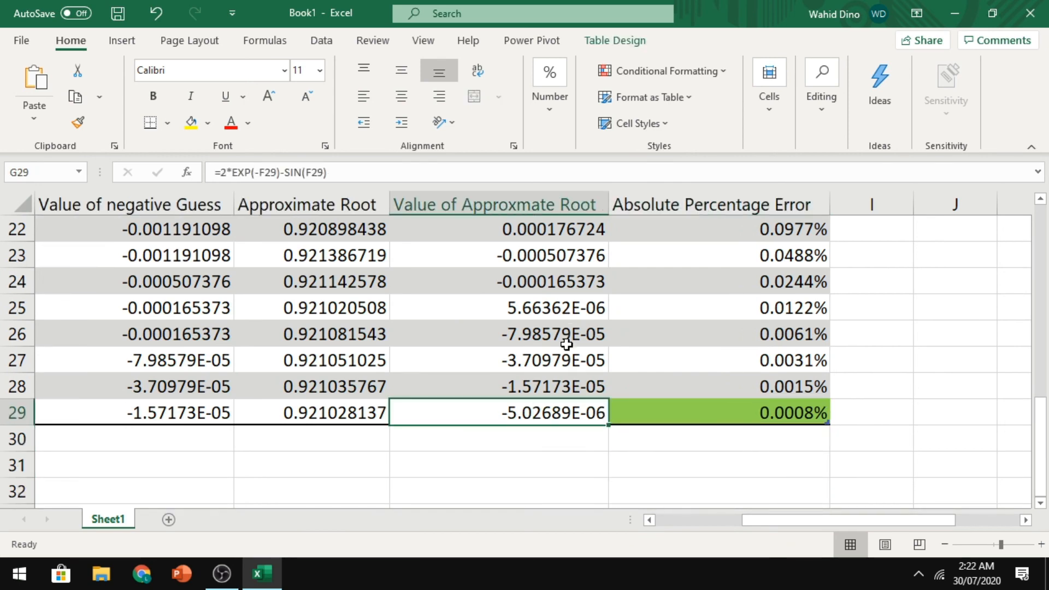
Step: Examine the Value of Approximate Root column from row 29 back up to the first iteration
{"action": "key", "text": "Up"}
{"action": "key", "text": "Up"}
{"action": "key", "text": "Up"}
{"action": "key", "text": "Up"}
{"action": "key", "text": "Up"}
{"action": "key", "text": "Up"}
{"action": "key", "text": "Up"}
{"action": "key", "text": "Up"}
{"action": "key", "text": "Up"}
{"action": "key", "text": "Up"}
{"action": "key", "text": "Up"}
{"action": "key", "text": "Up"}
{"action": "key", "text": "Up"}
{"action": "key", "text": "Up"}
{"action": "key", "text": "Up"}
{"action": "key", "text": "Up"}
{"action": "key", "text": "Up"}
{"action": "key", "text": "Up"}
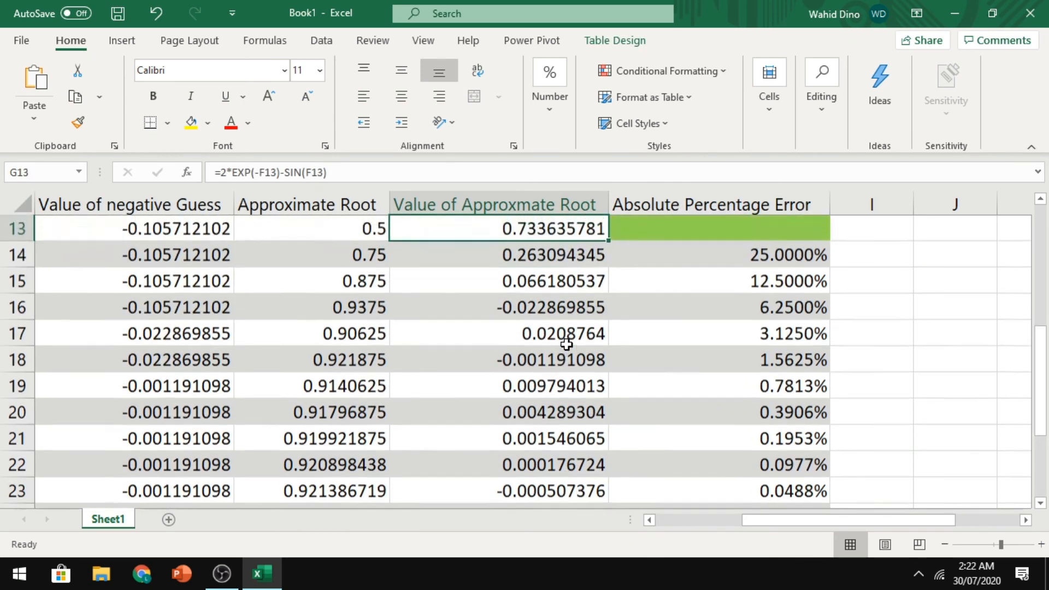
Step: Check the first iteration's guesses, function values and formulas across row 13
{"action": "key", "text": "Down"}
{"action": "key", "text": "Down"}
{"action": "key", "text": "Left"}
{"action": "key", "text": "Left"}
{"action": "key", "text": "Left"}
{"action": "key", "text": "Left"}
{"action": "key", "text": "Left"}
{"action": "key", "text": "Left"}
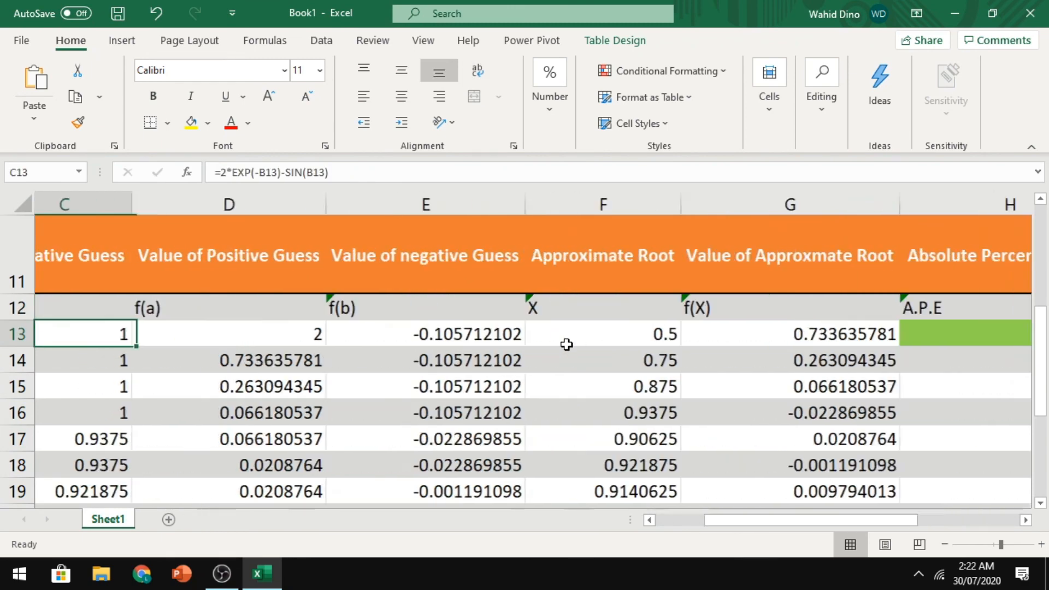
{"action": "key", "text": "Right"}
{"action": "key", "text": "Right"}
{"action": "key", "text": "Right"}
{"action": "key", "text": "Right"}
{"action": "key", "text": "Right"}
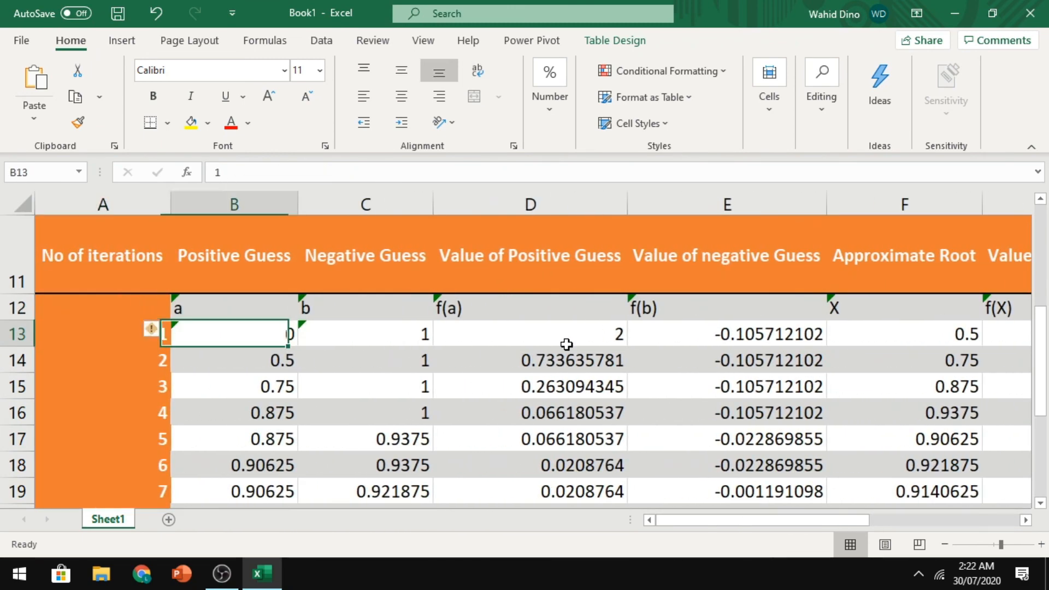
{"action": "key", "text": "Left"}
{"action": "key", "text": "Left"}
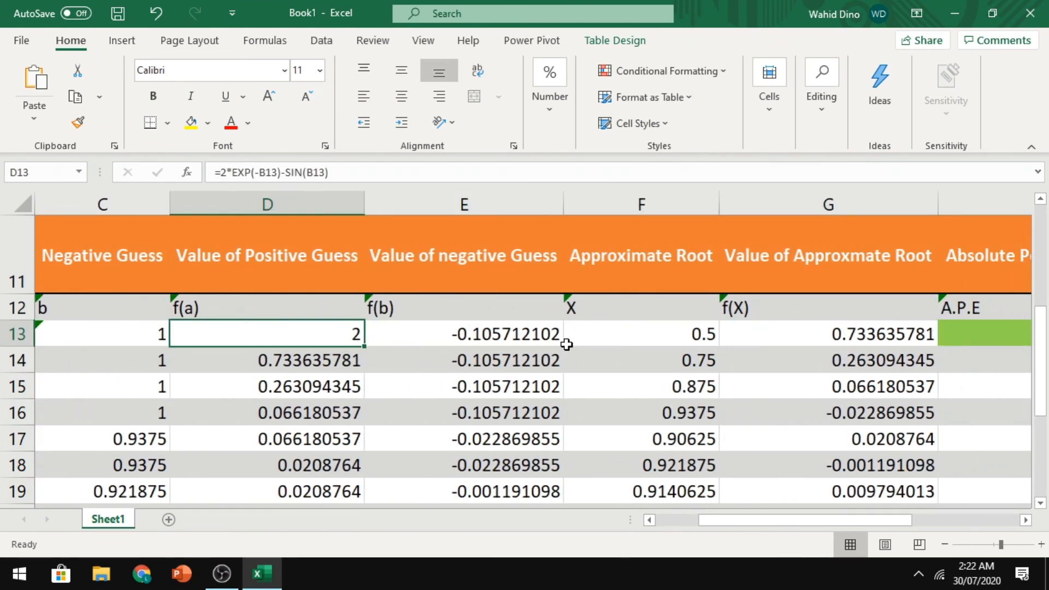
Step: Show the whole bisection table, rows 11 to 29, at a smaller zoom with an empty cell outside it selected
{"action": "left_click", "coordinate": [990, 550]}
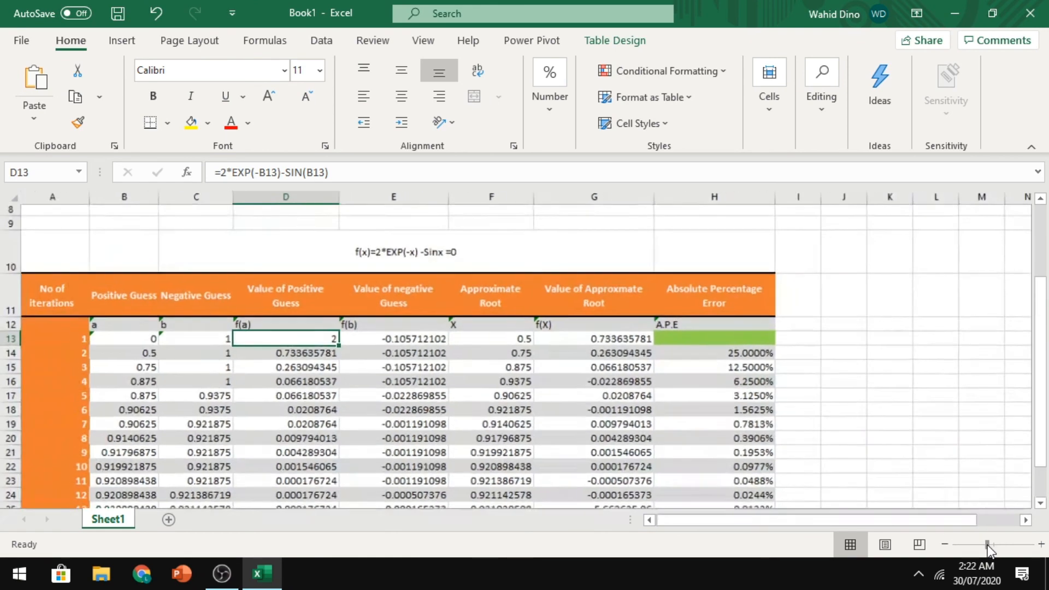
{"action": "left_click_drag", "start_coordinate": [1043, 334], "coordinate": [1042, 351]}
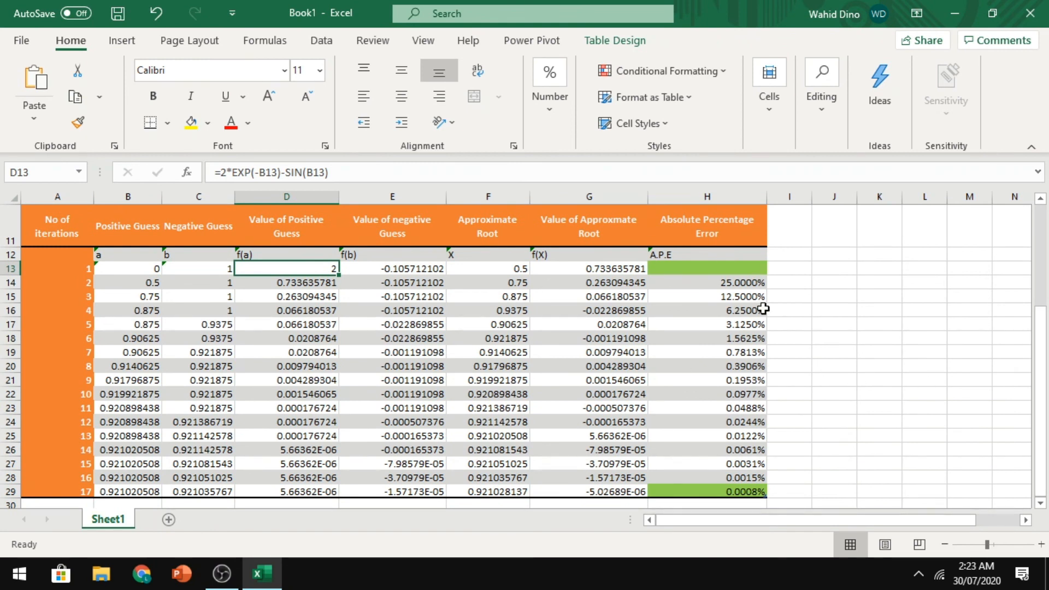
{"action": "left_click", "coordinate": [825, 322]}
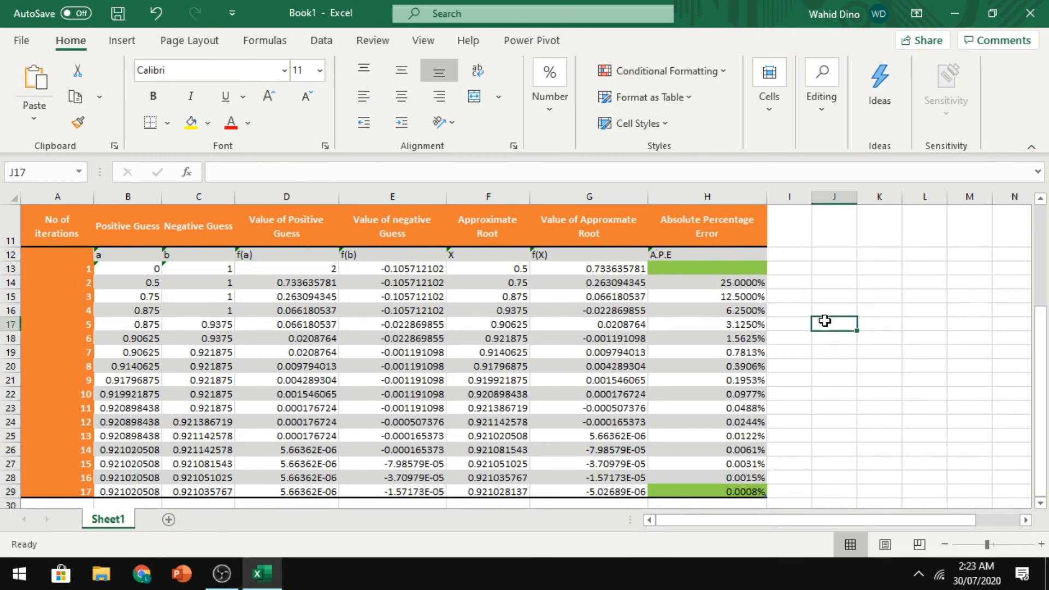